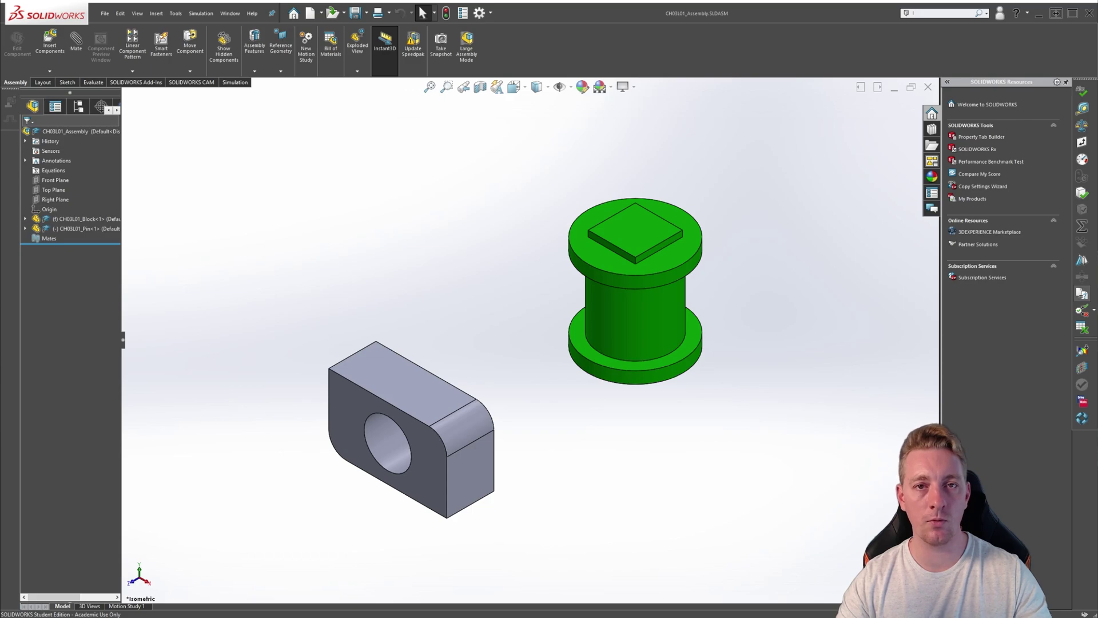
Step: Look over the reference geometry types under Insert, then drop down the Reference Geometry list
{"action": "left_click", "coordinate": [156, 13]}
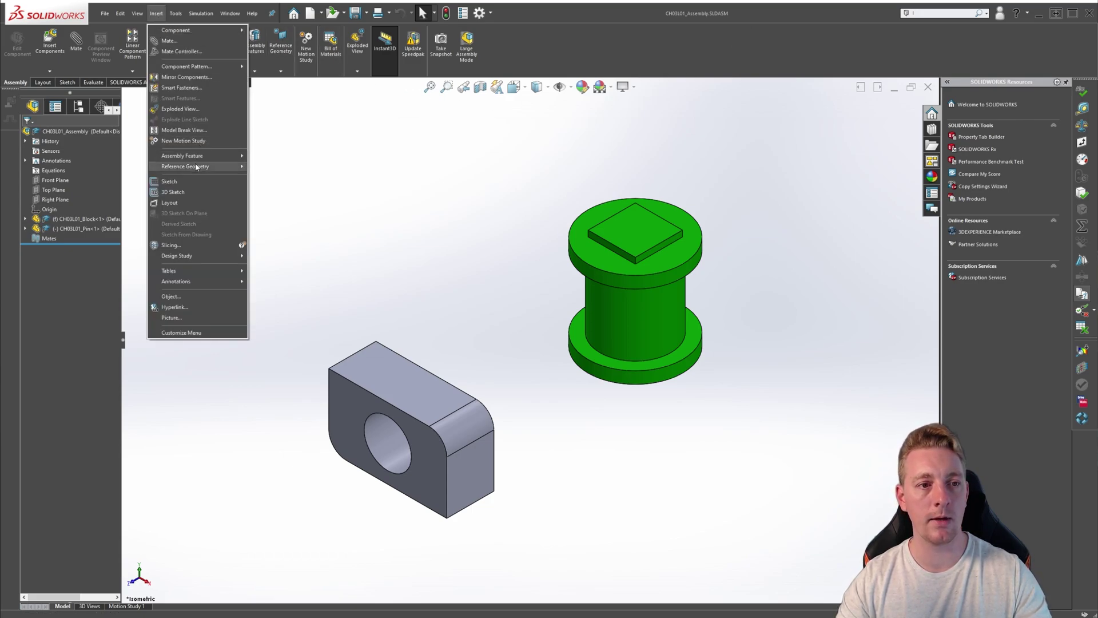
{"action": "mouse_move", "coordinate": [194, 168]}
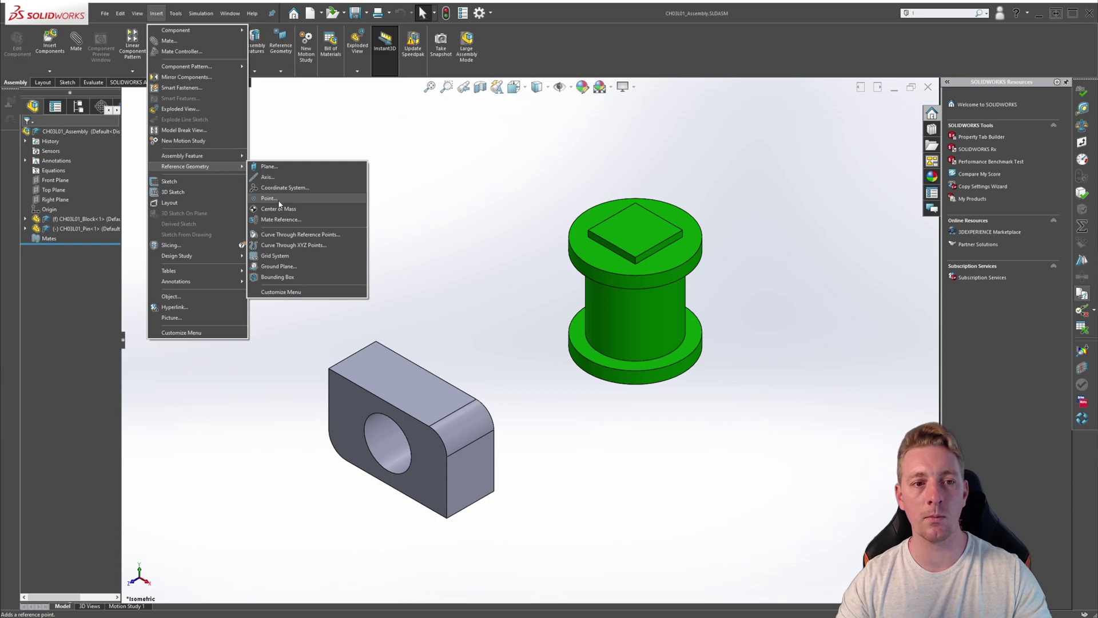
{"action": "left_click", "coordinate": [63, 80]}
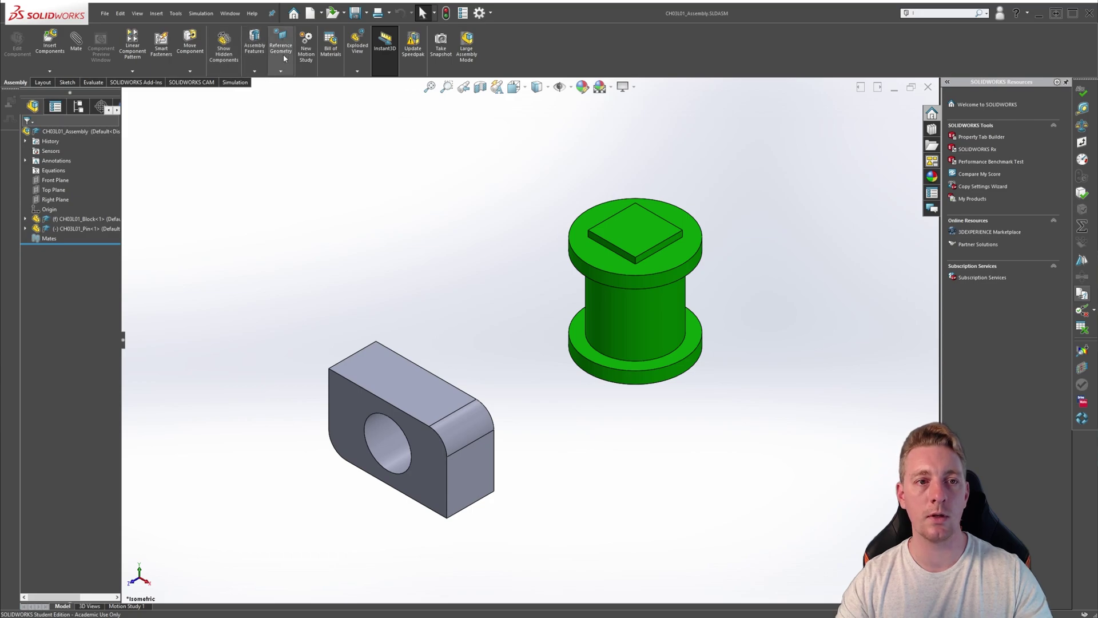
{"action": "left_click", "coordinate": [280, 72]}
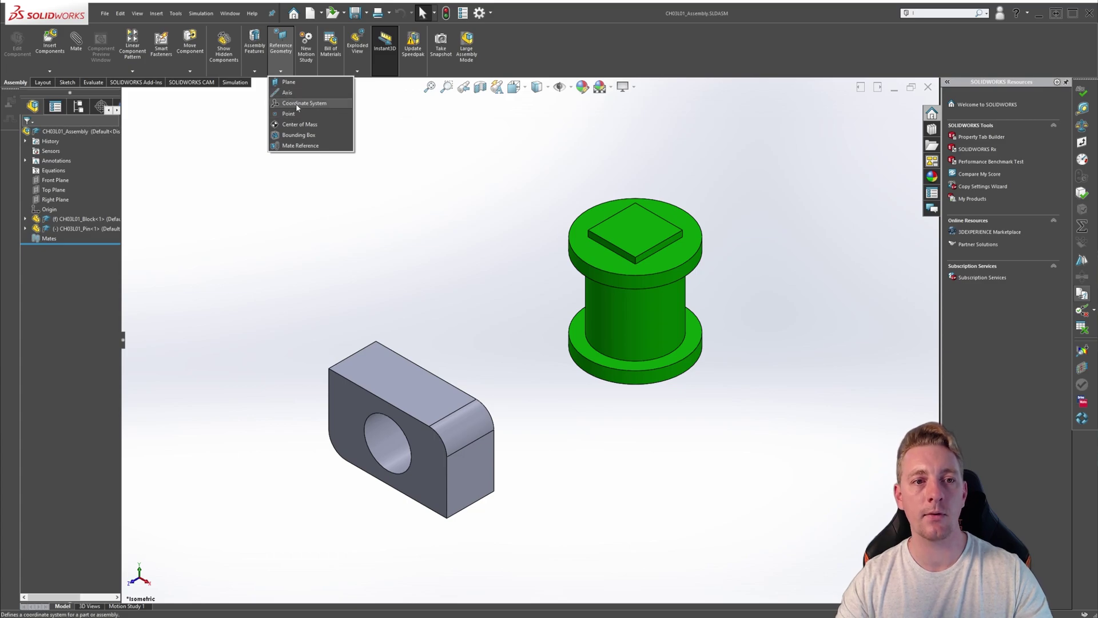
{"action": "key", "text": "Escape"}
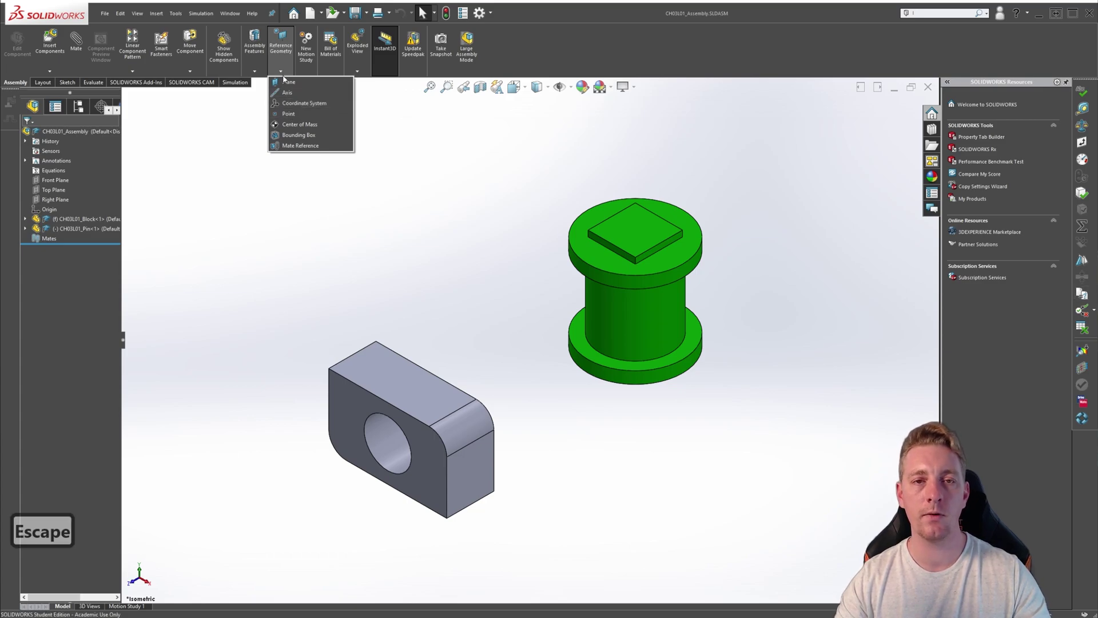
Step: Create Point1 at the arc centre of the block's fillet edge
{"action": "left_click", "coordinate": [289, 117]}
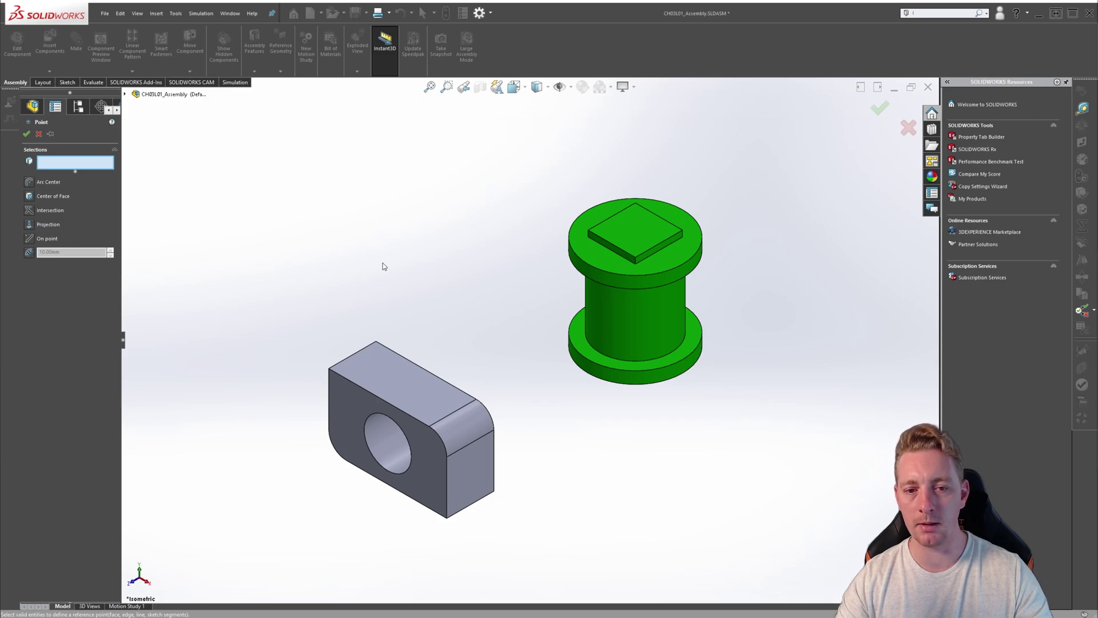
{"action": "left_click", "coordinate": [445, 452]}
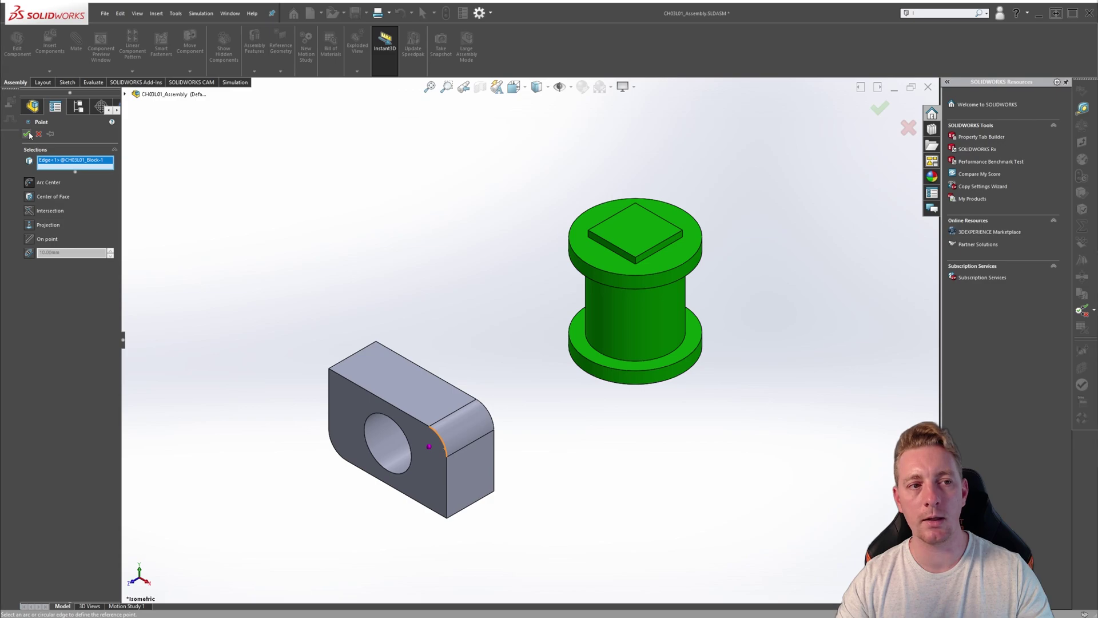
{"action": "key", "text": "Return"}
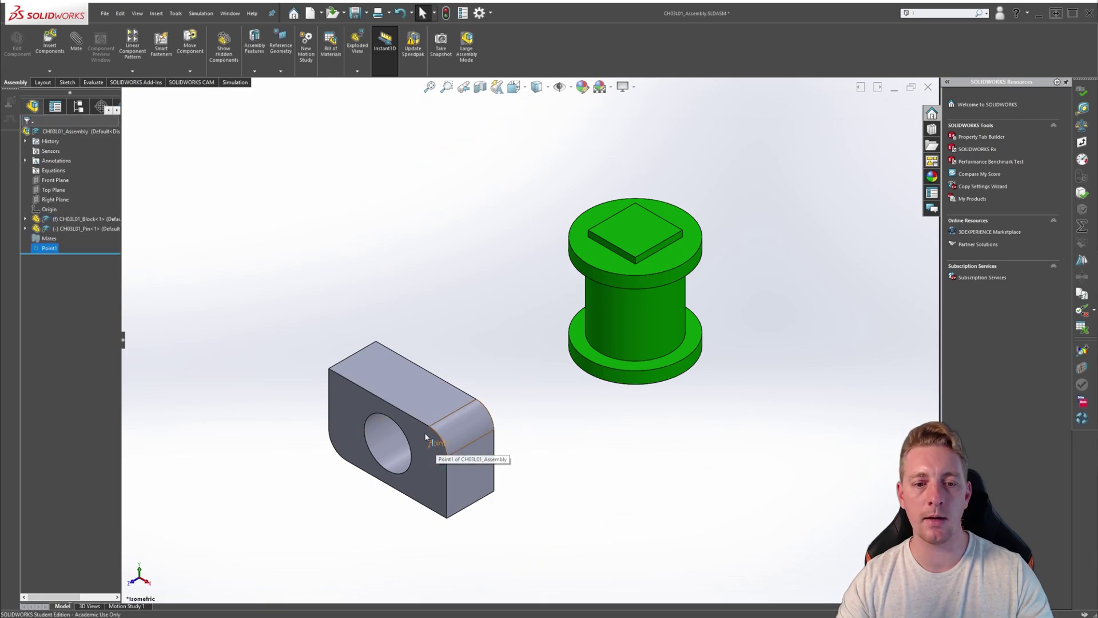
Step: Remove Point1 through its right-click menu in the FeatureManager tree
{"action": "right_click", "coordinate": [40, 251]}
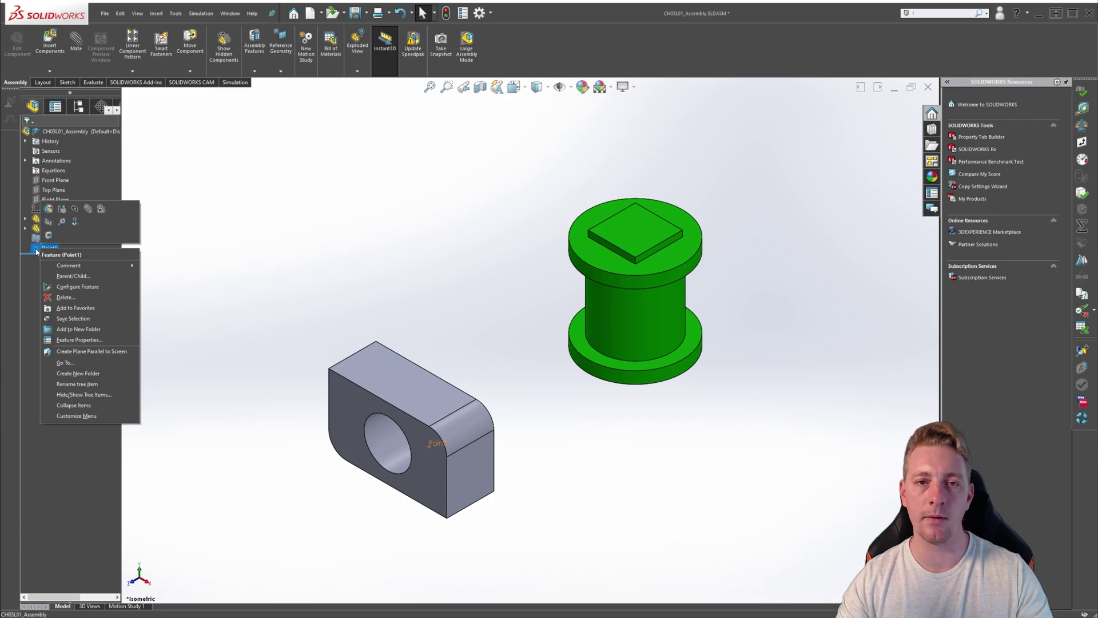
{"action": "left_click", "coordinate": [31, 282]}
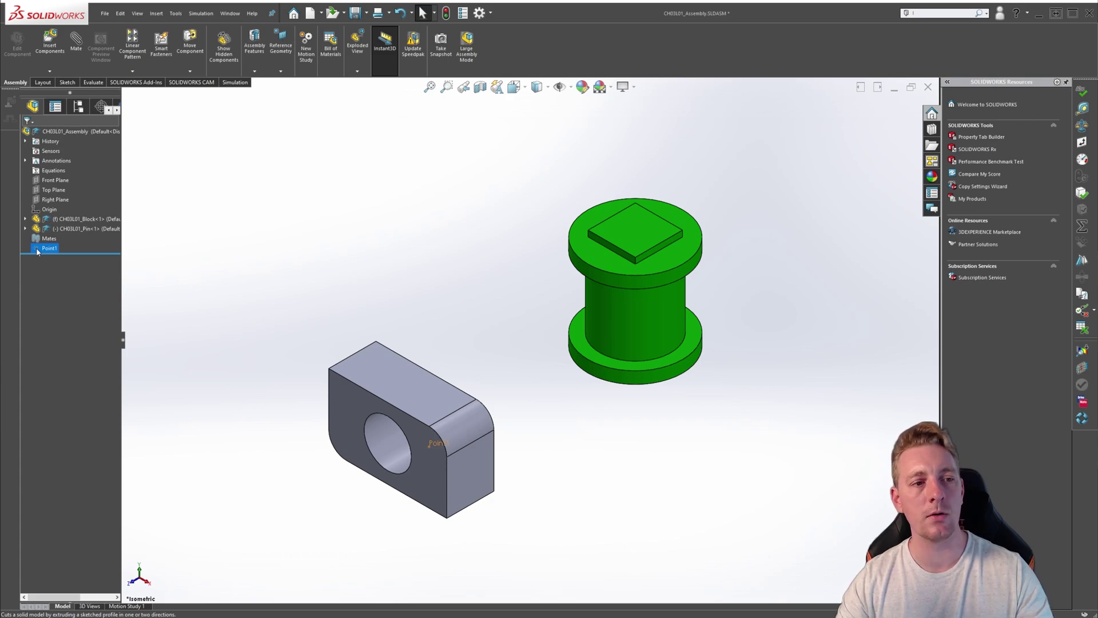
{"action": "right_click", "coordinate": [37, 251]}
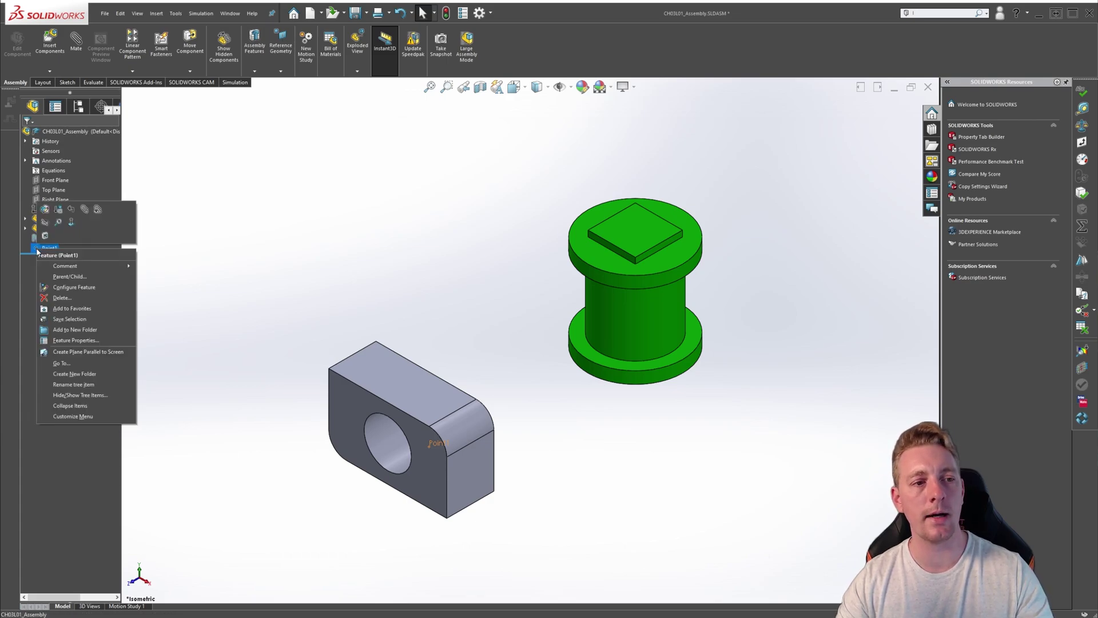
{"action": "left_click", "coordinate": [61, 298]}
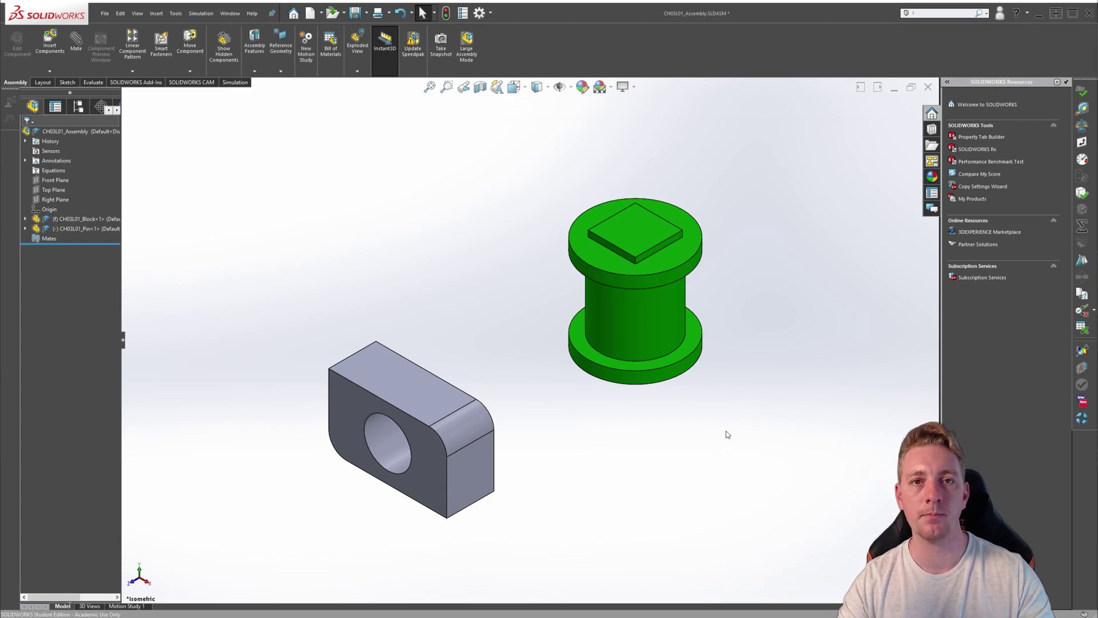
Step: Start a new reference point, try the block's fillet edge, then clear that selection
{"action": "left_click", "coordinate": [281, 63]}
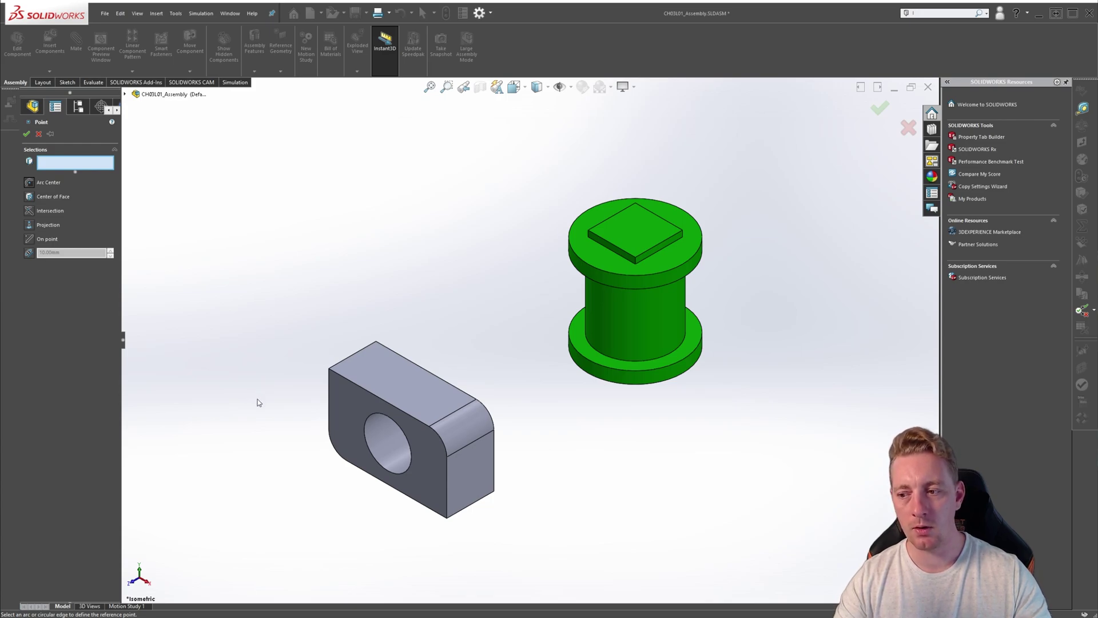
{"action": "left_click", "coordinate": [434, 457]}
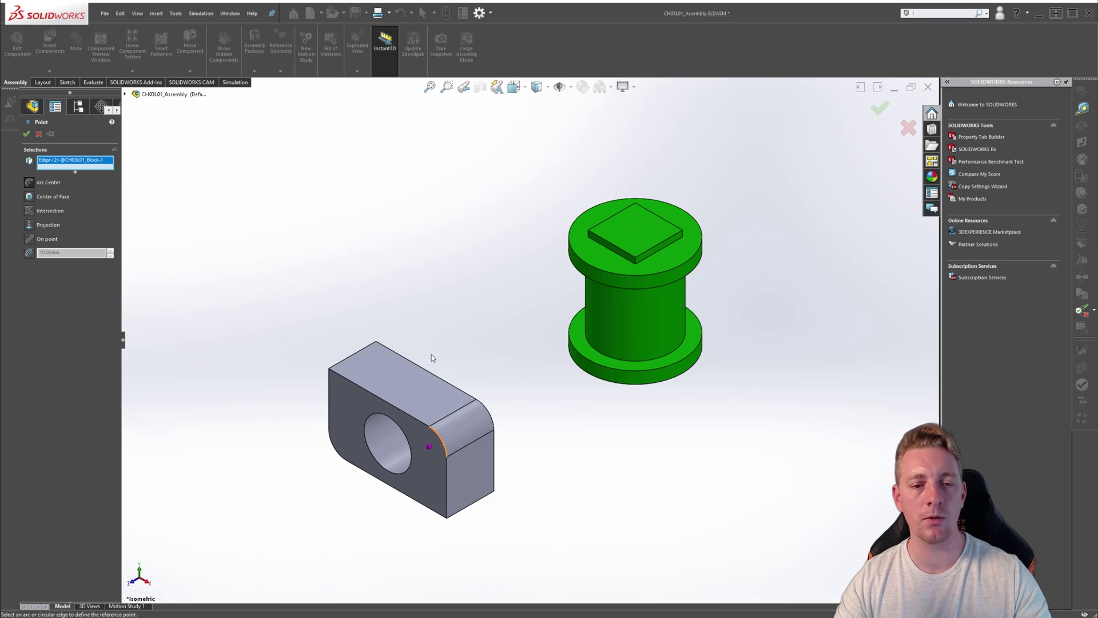
{"action": "right_click", "coordinate": [51, 165]}
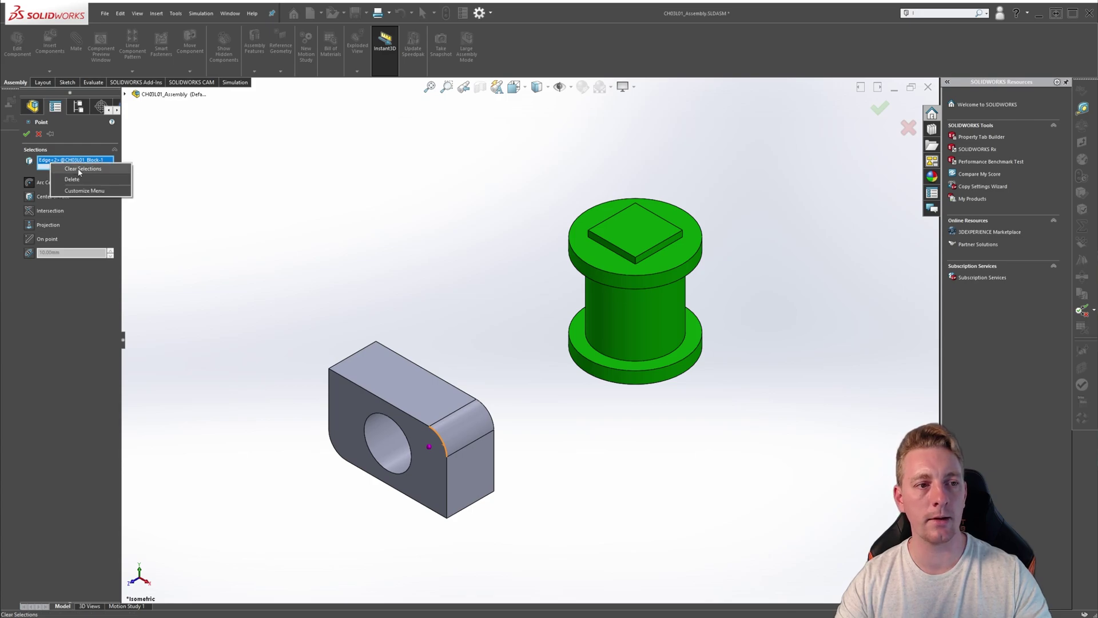
{"action": "left_click", "coordinate": [82, 169]}
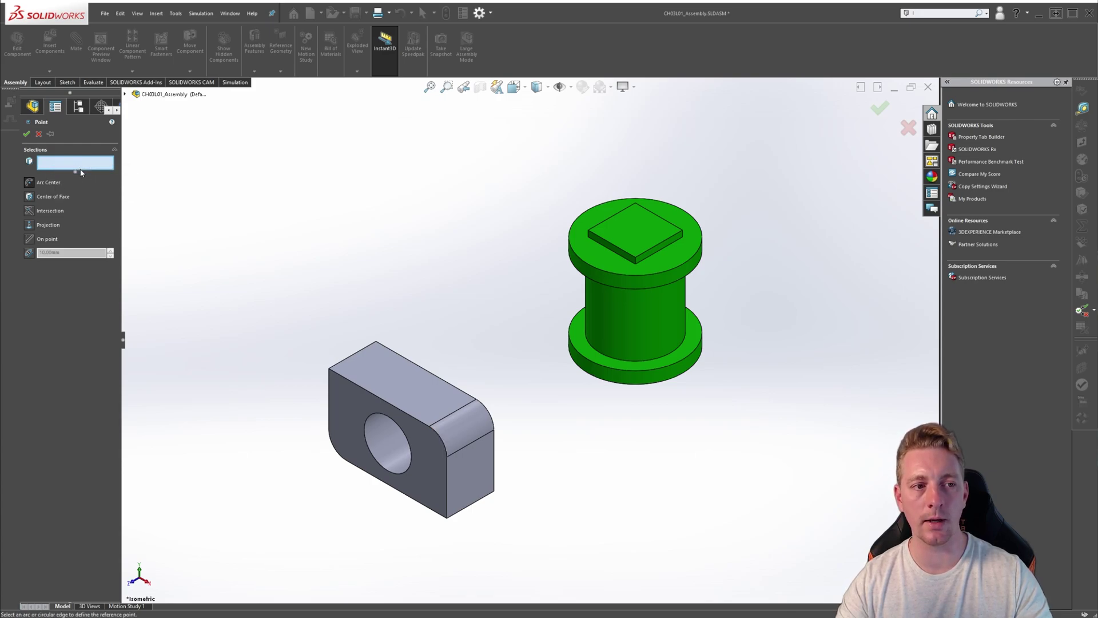
Step: Switch the point to Center of Face, trying the pin's top face and block's end face, clearing each
{"action": "left_click", "coordinate": [30, 199]}
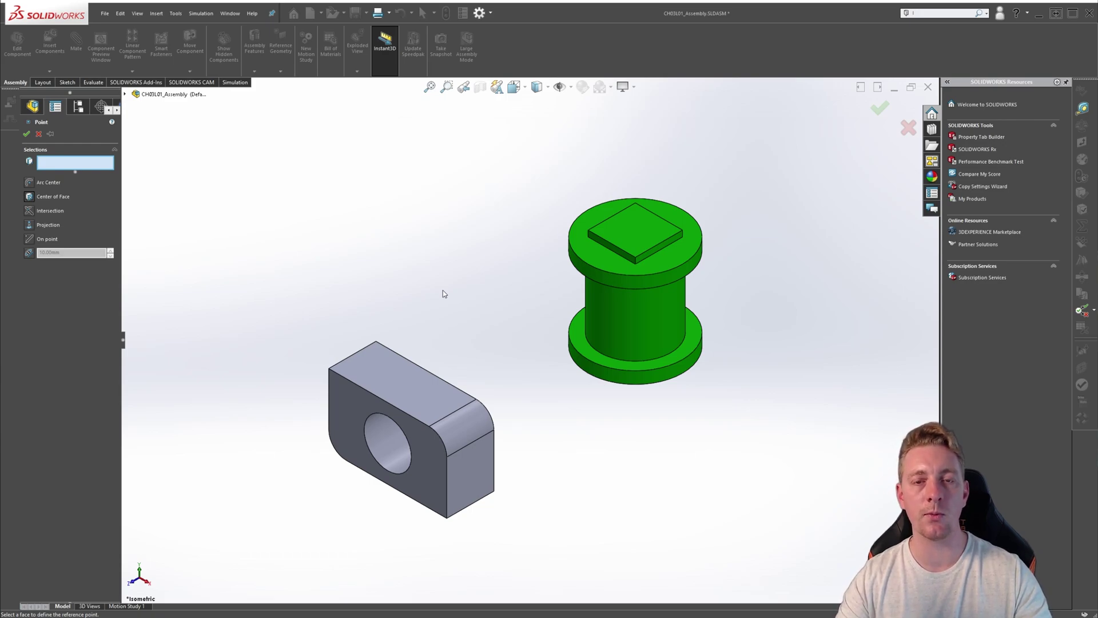
{"action": "left_click", "coordinate": [636, 236]}
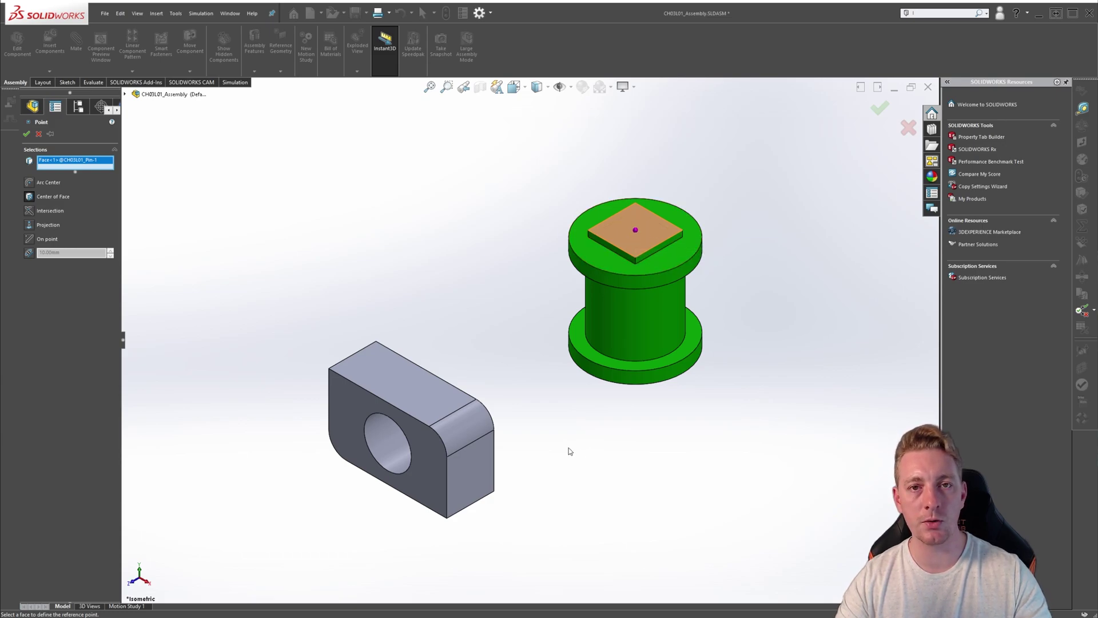
{"action": "right_click", "coordinate": [74, 160]}
{"action": "left_click", "coordinate": [80, 165]}
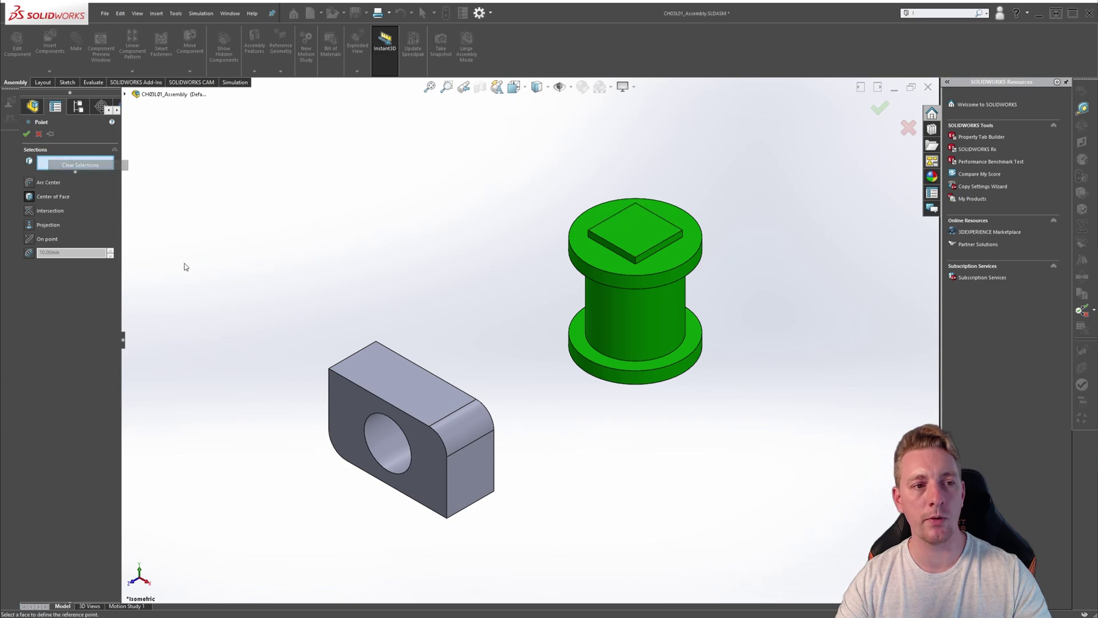
{"action": "left_click", "coordinate": [469, 437]}
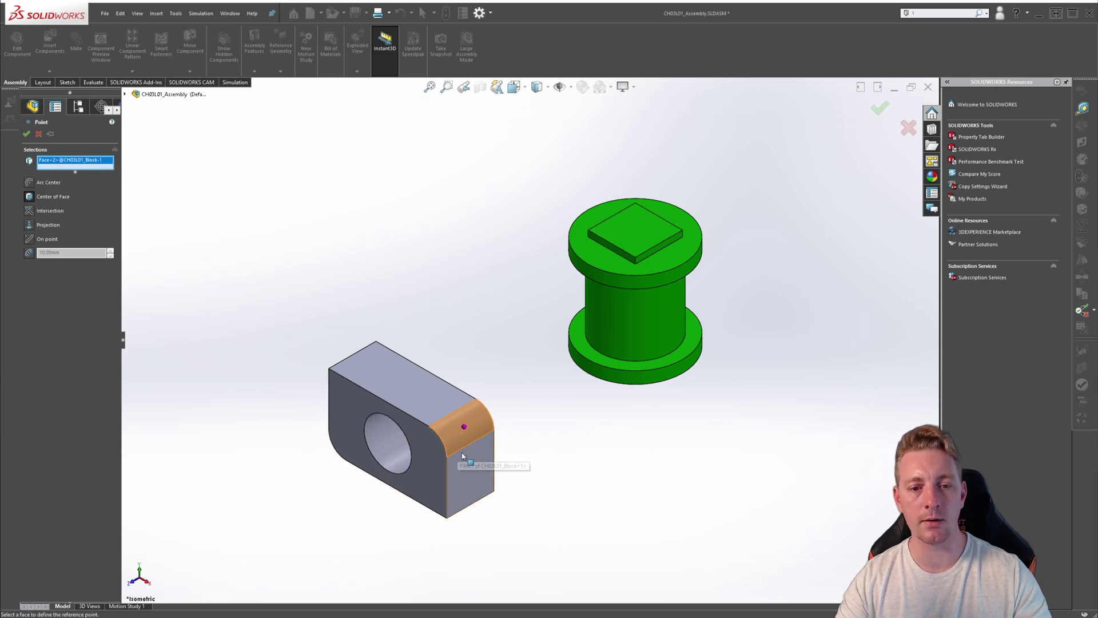
{"action": "right_click", "coordinate": [57, 161]}
{"action": "left_click", "coordinate": [73, 166]}
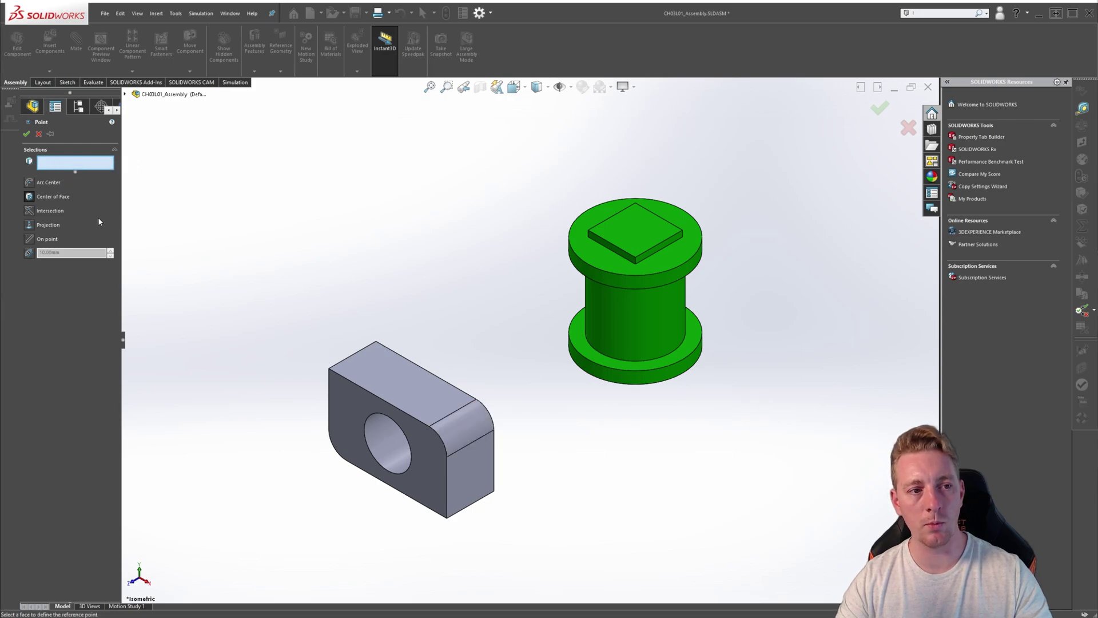
Step: Set the point to Intersection, try two pairs of block edges, and clear both selections
{"action": "left_click", "coordinate": [29, 211]}
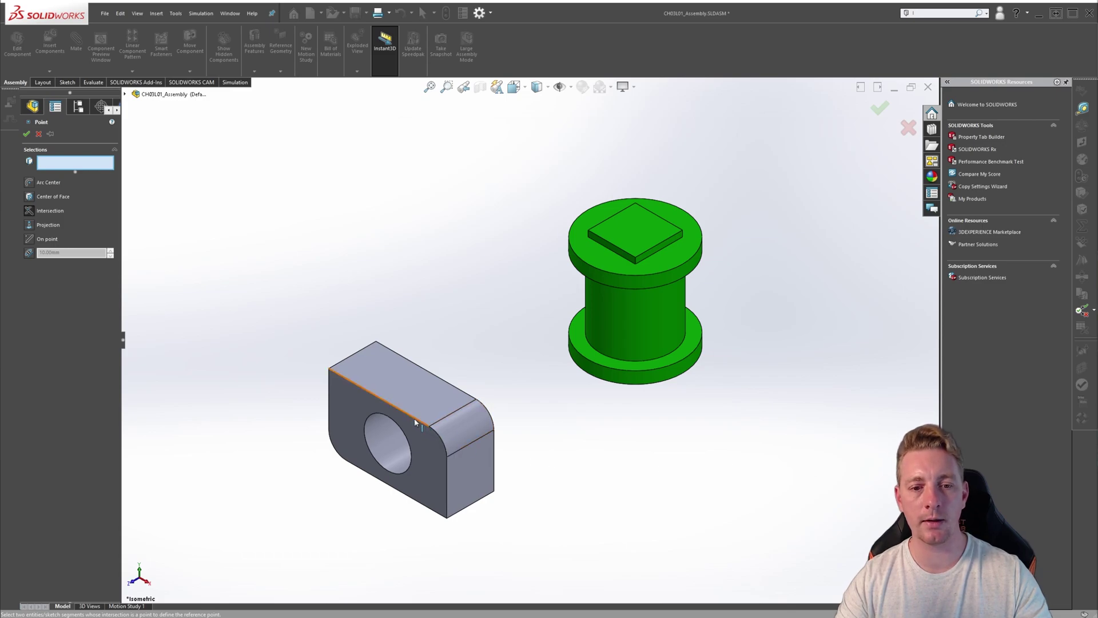
{"action": "left_click", "coordinate": [386, 403]}
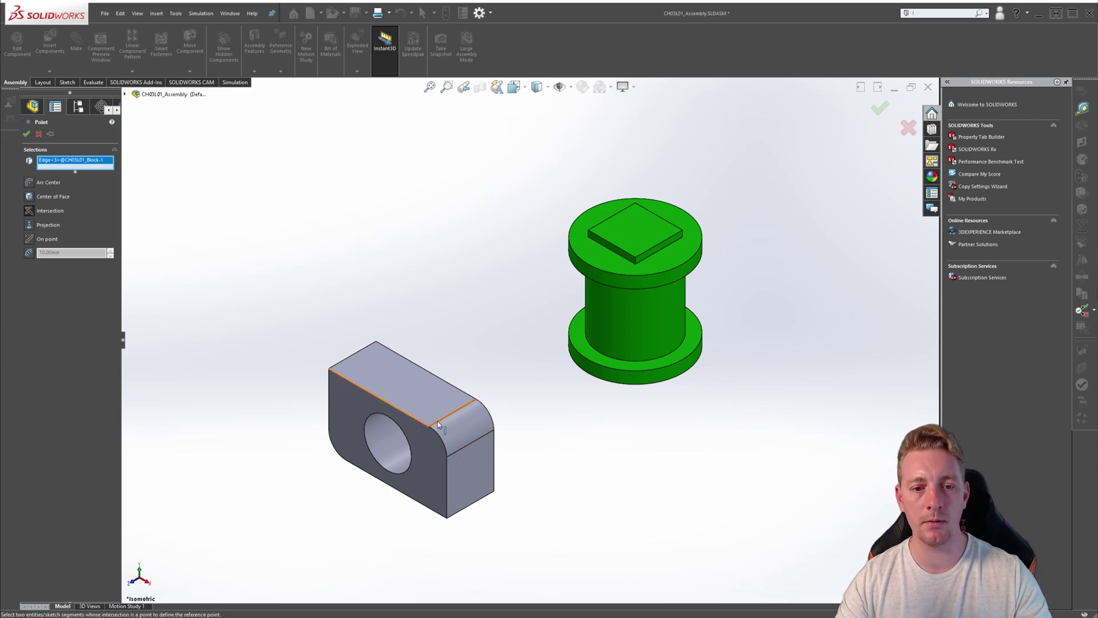
{"action": "left_click", "coordinate": [457, 410]}
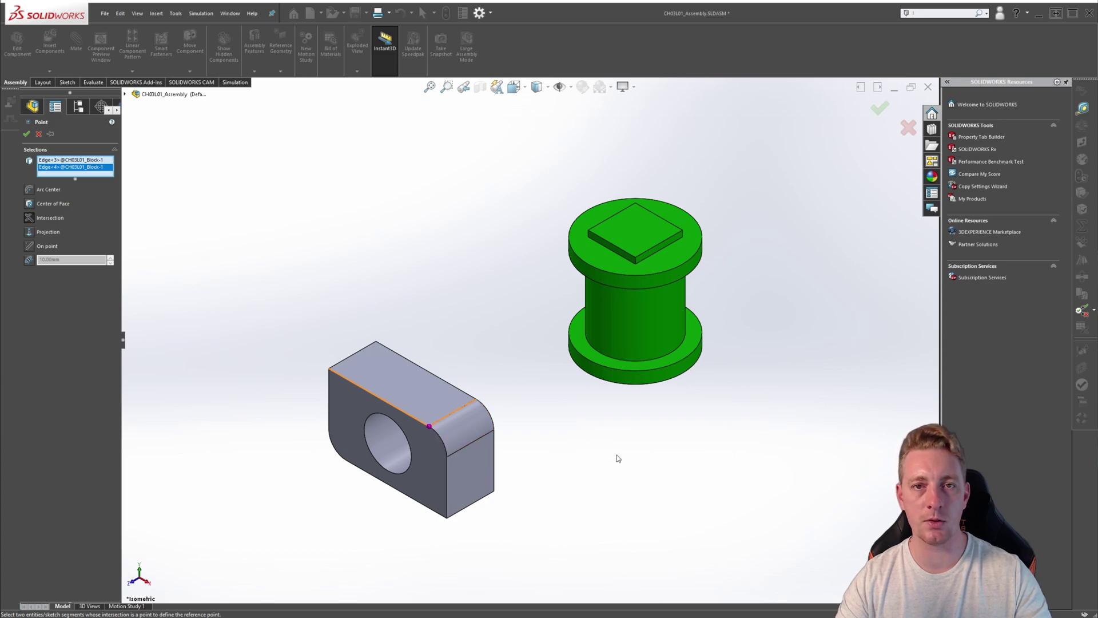
{"action": "right_click", "coordinate": [73, 165]}
{"action": "left_click", "coordinate": [94, 182]}
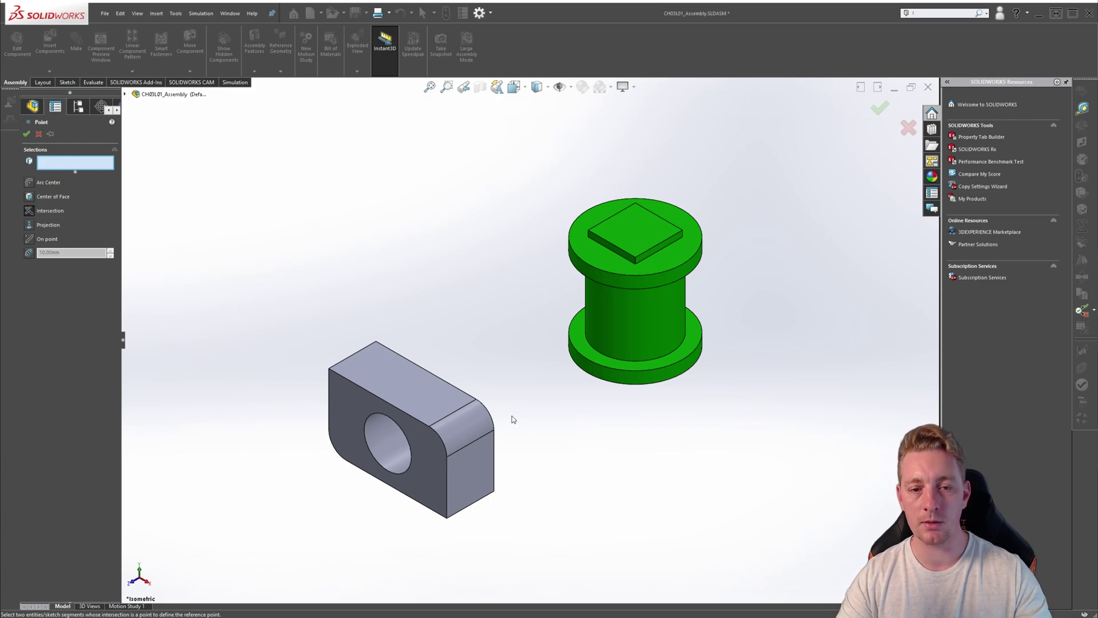
{"action": "left_click", "coordinate": [410, 419]}
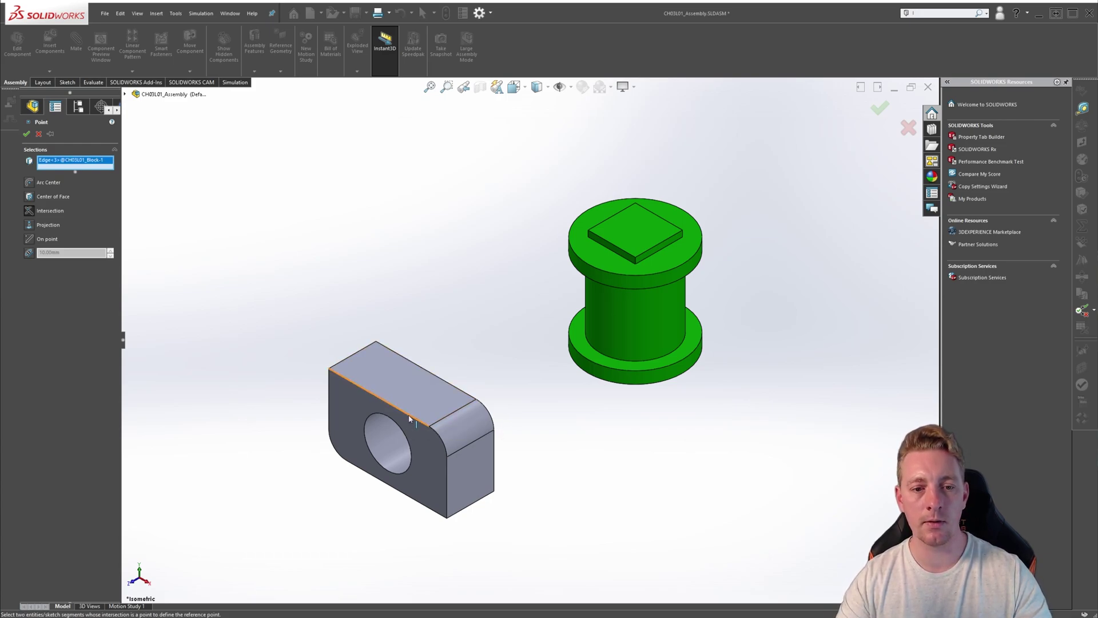
{"action": "left_click", "coordinate": [448, 488]}
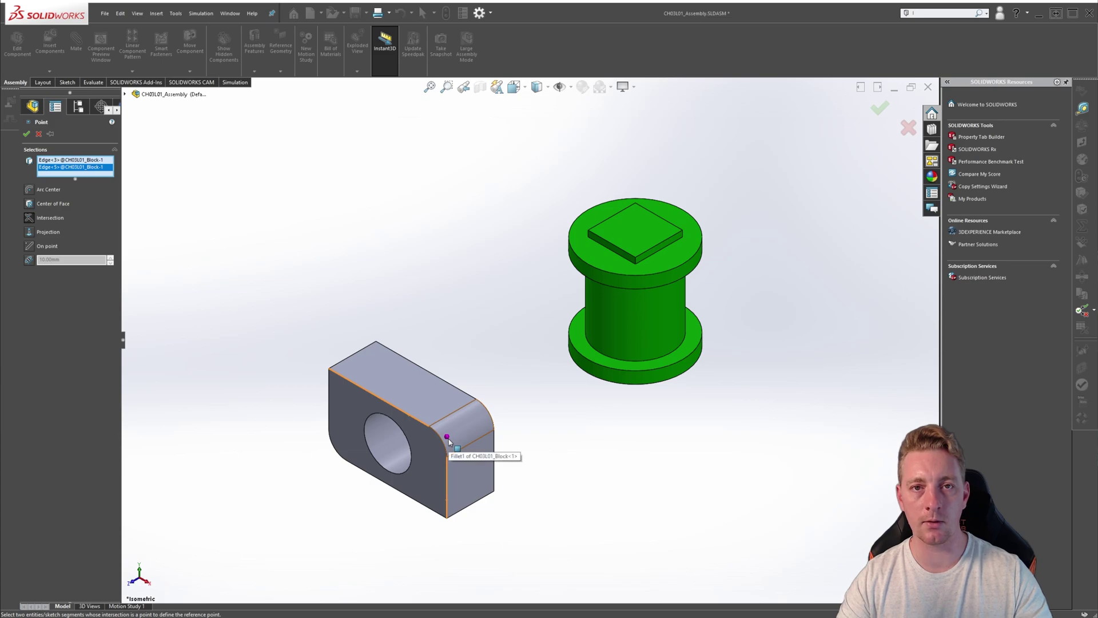
{"action": "right_click", "coordinate": [69, 167]}
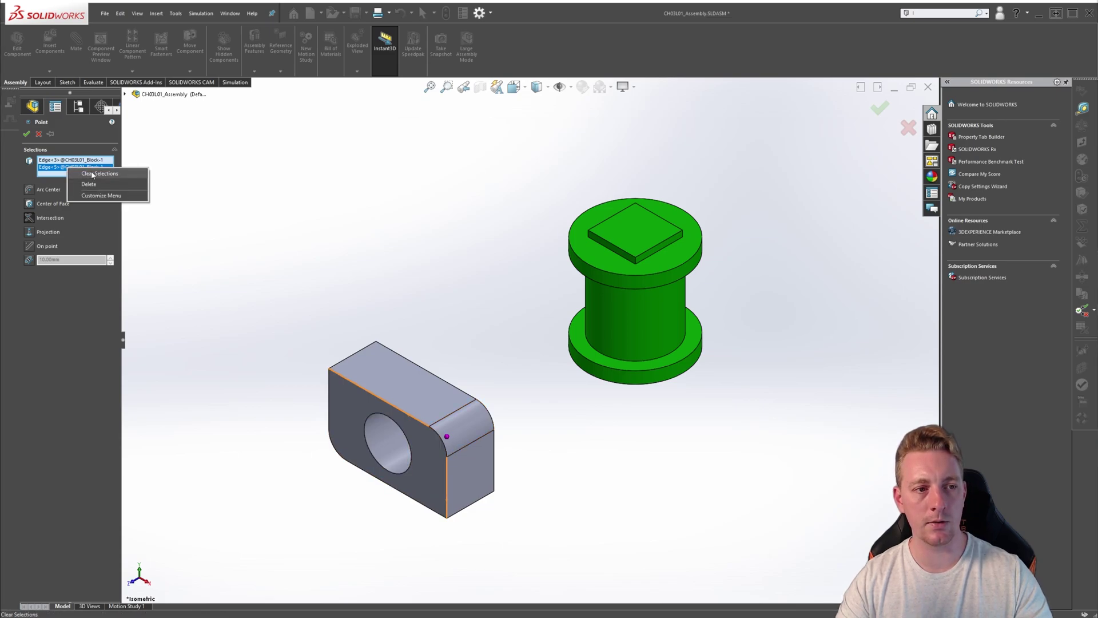
{"action": "left_click", "coordinate": [93, 175]}
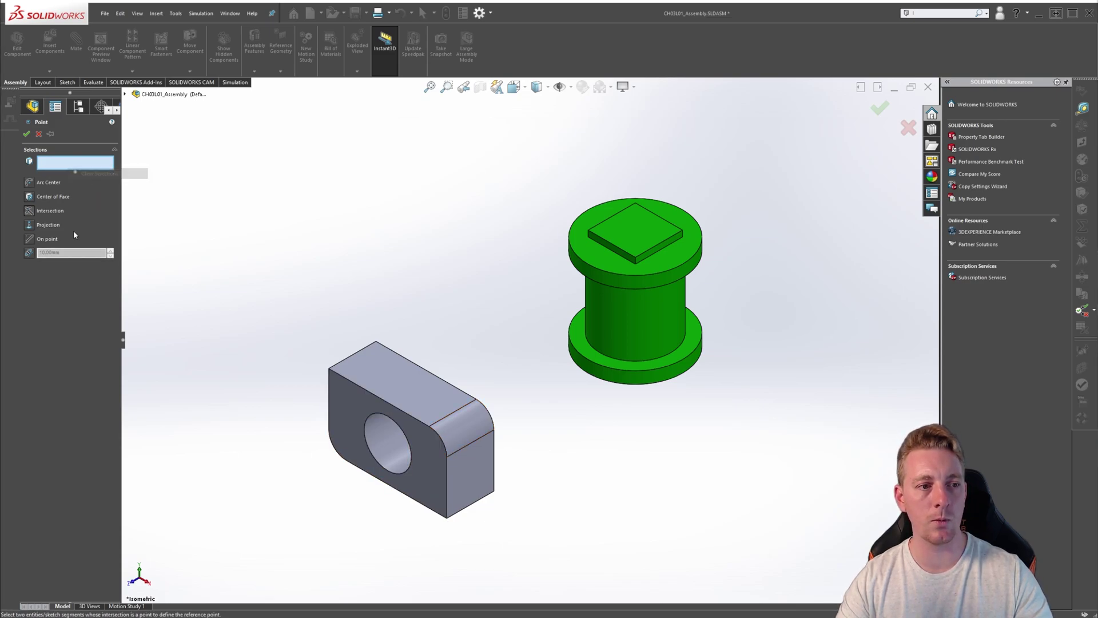
Step: Switch to Projection, try the block's right face with a pin vertex, then clear both picks
{"action": "left_click", "coordinate": [29, 225]}
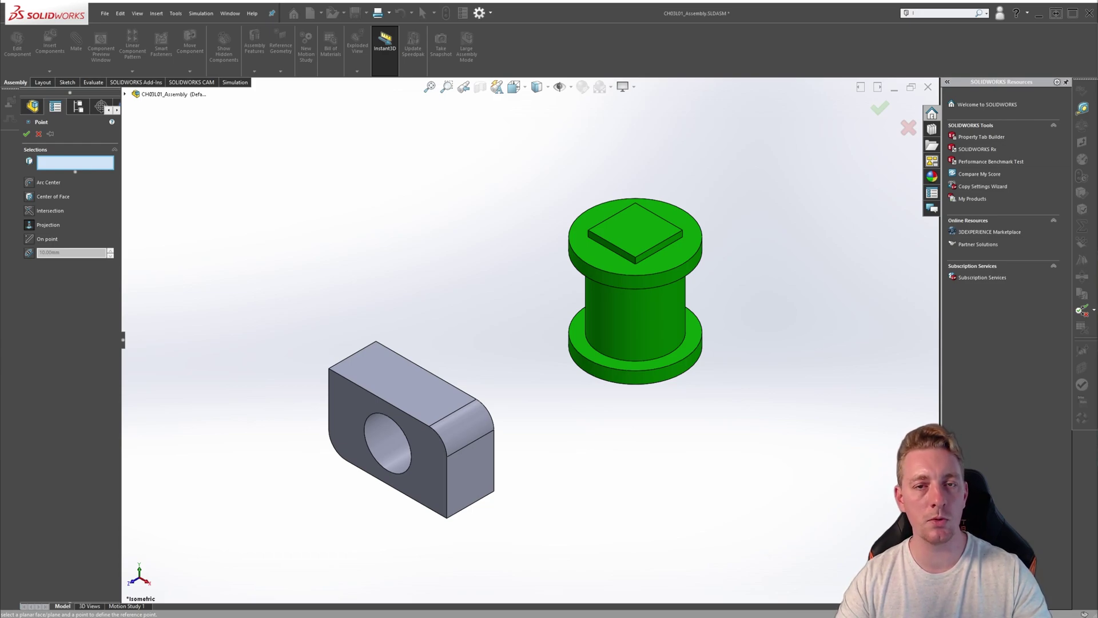
{"action": "left_click", "coordinate": [475, 469]}
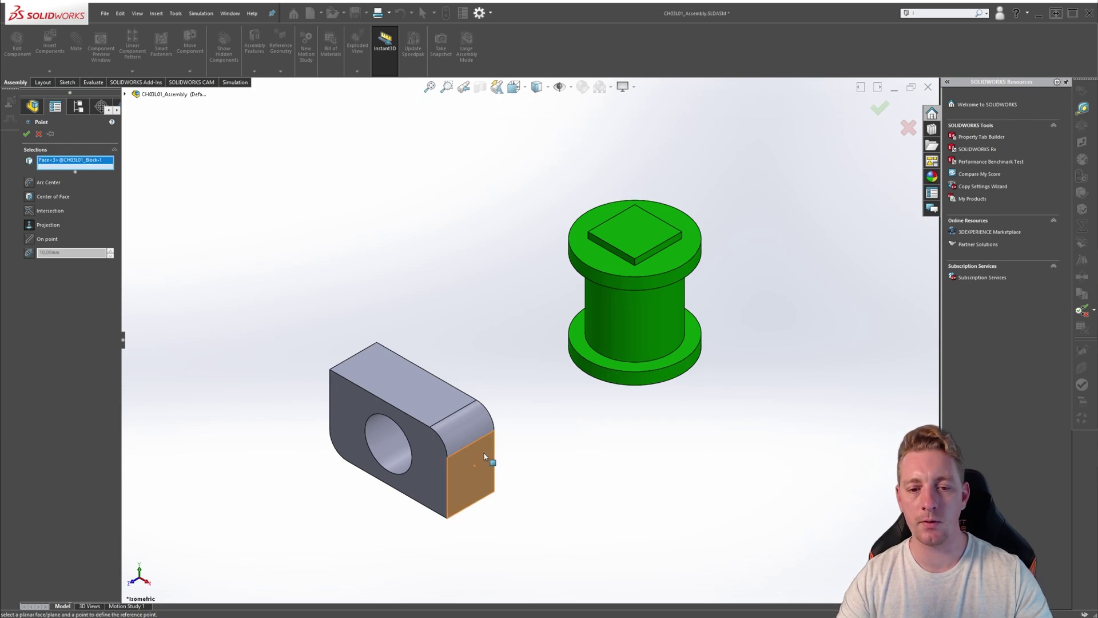
{"action": "left_click", "coordinate": [636, 261]}
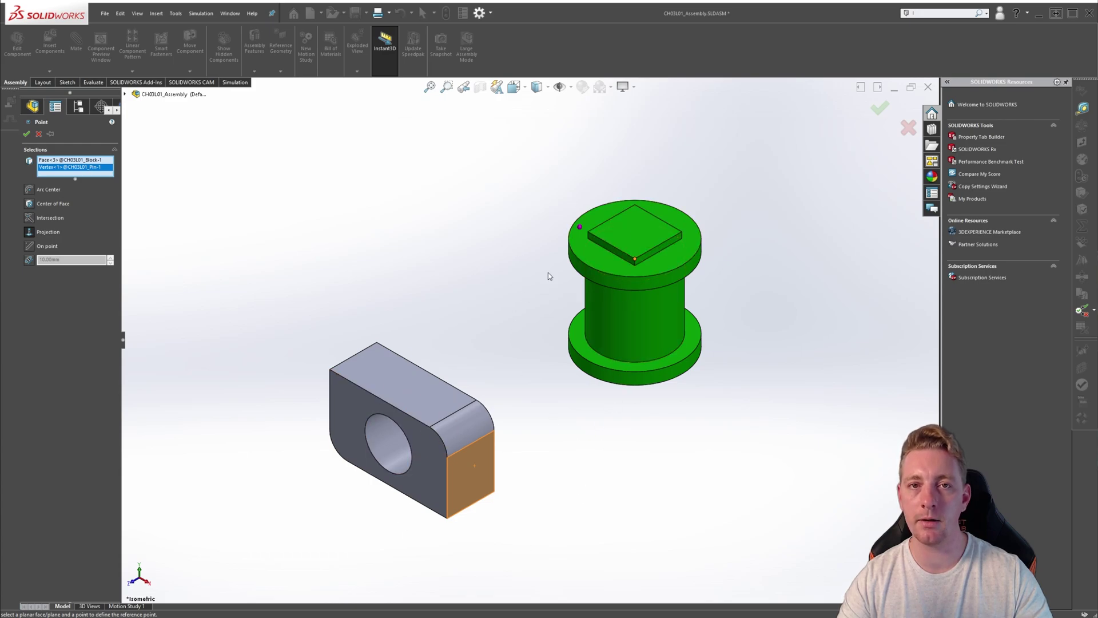
{"action": "middle_click_drag", "start_coordinate": [520, 391], "coordinate": [613, 242]}
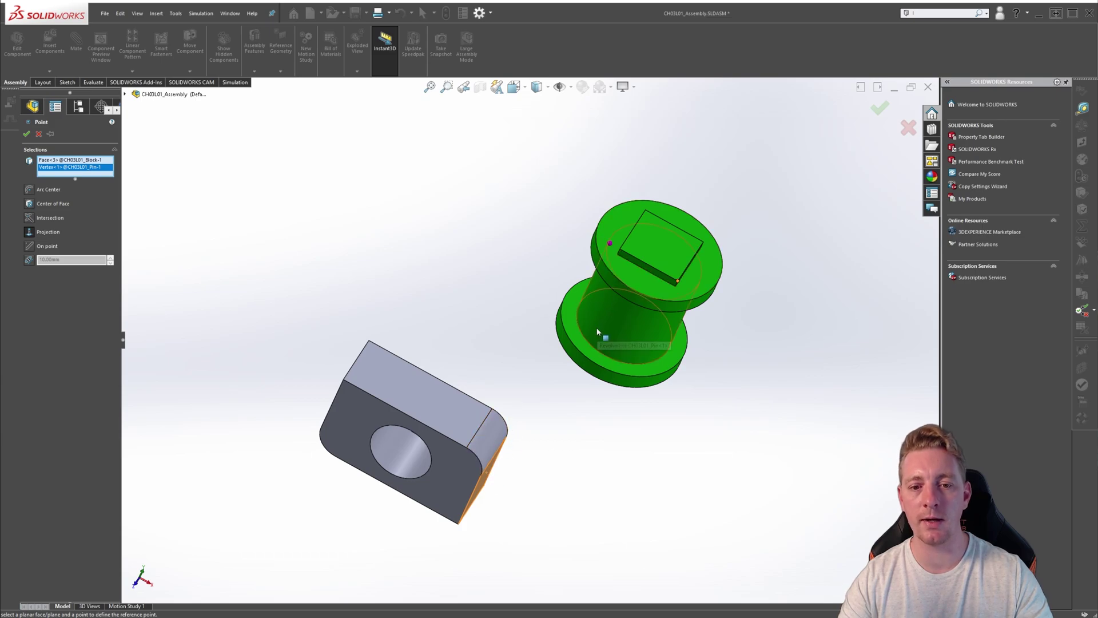
{"action": "middle_click_drag", "start_coordinate": [601, 296], "coordinate": [473, 389]}
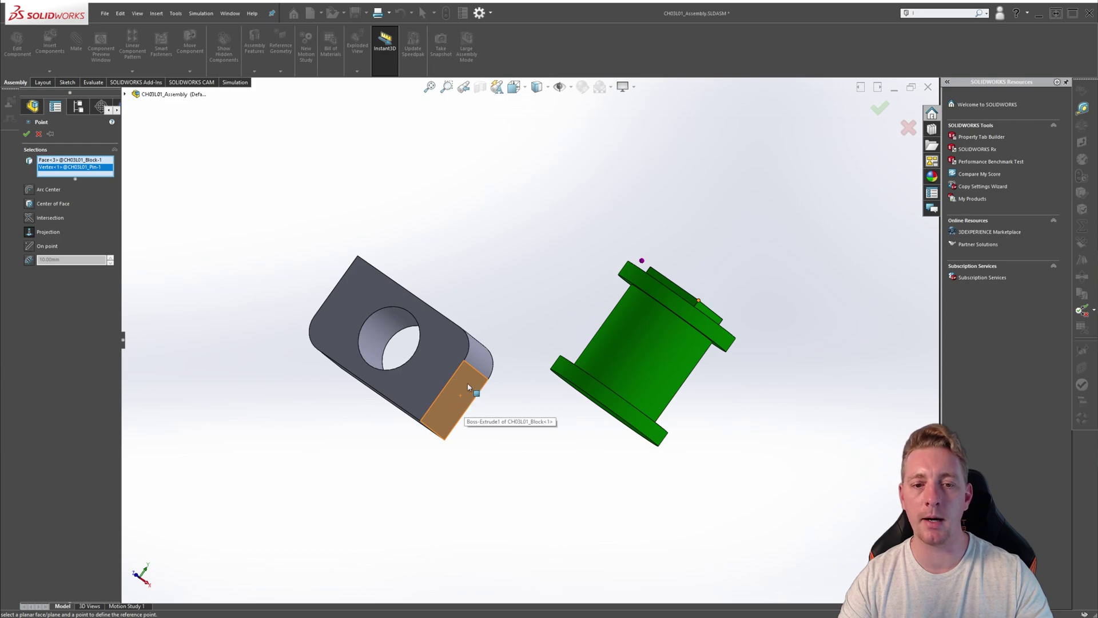
{"action": "key", "text": "ctrl+7"}
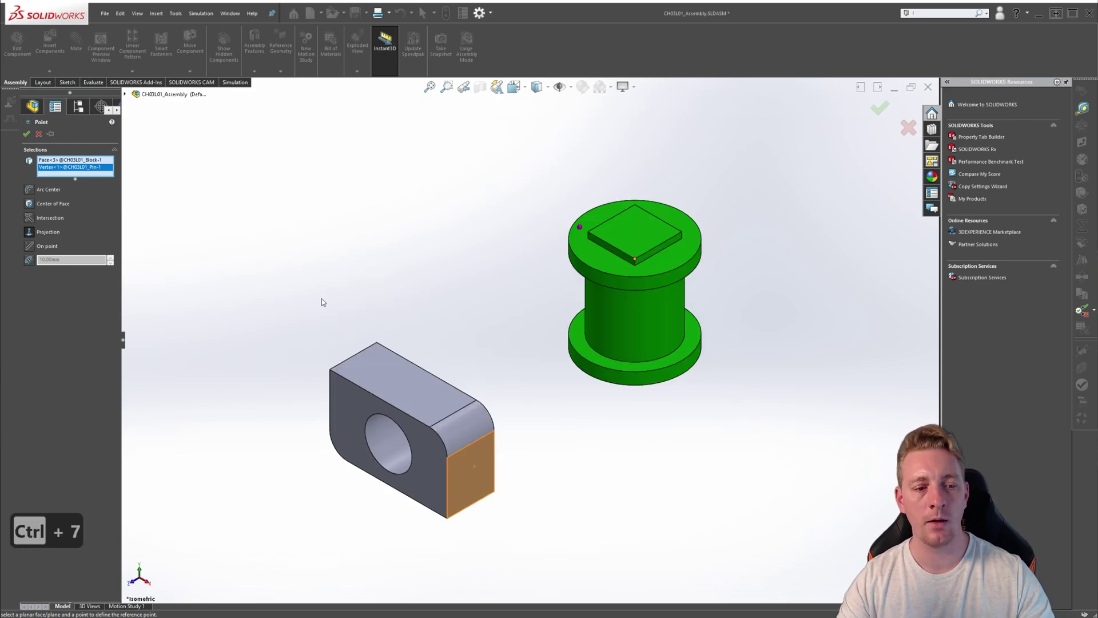
{"action": "right_click", "coordinate": [62, 170]}
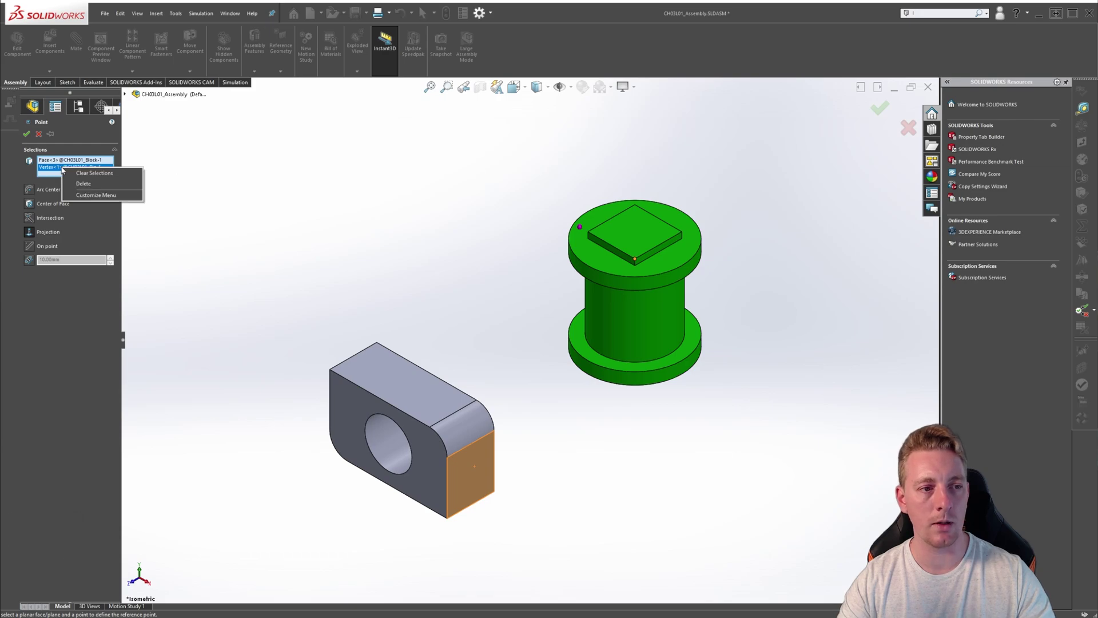
{"action": "left_click", "coordinate": [91, 174]}
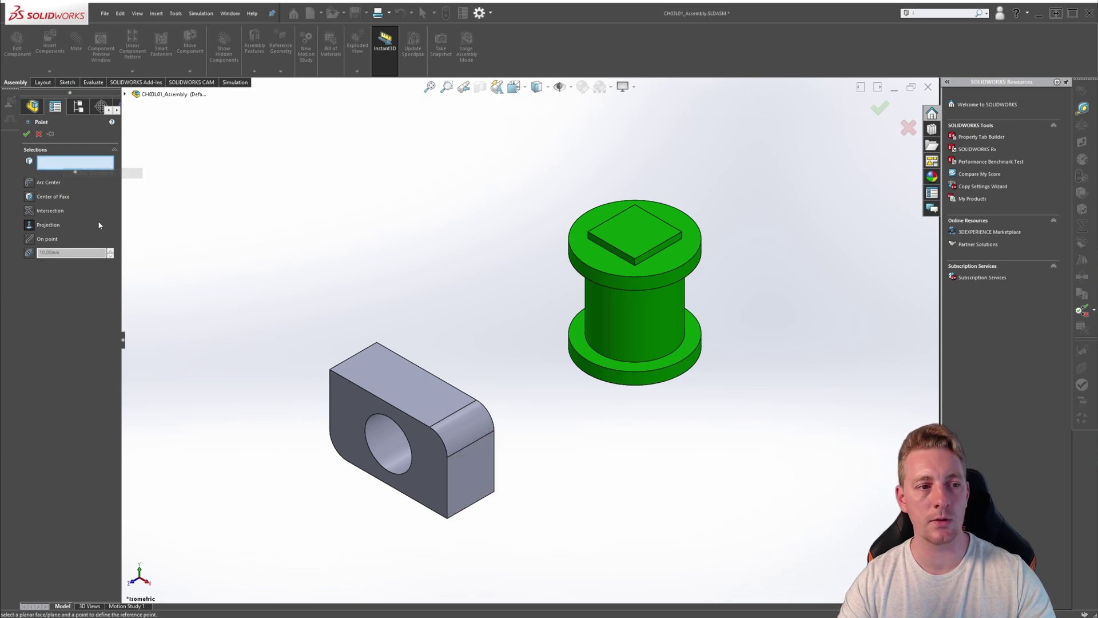
Step: Switch the point to On point and show the block's Sketch1 from the flyout tree
{"action": "left_click", "coordinate": [28, 239]}
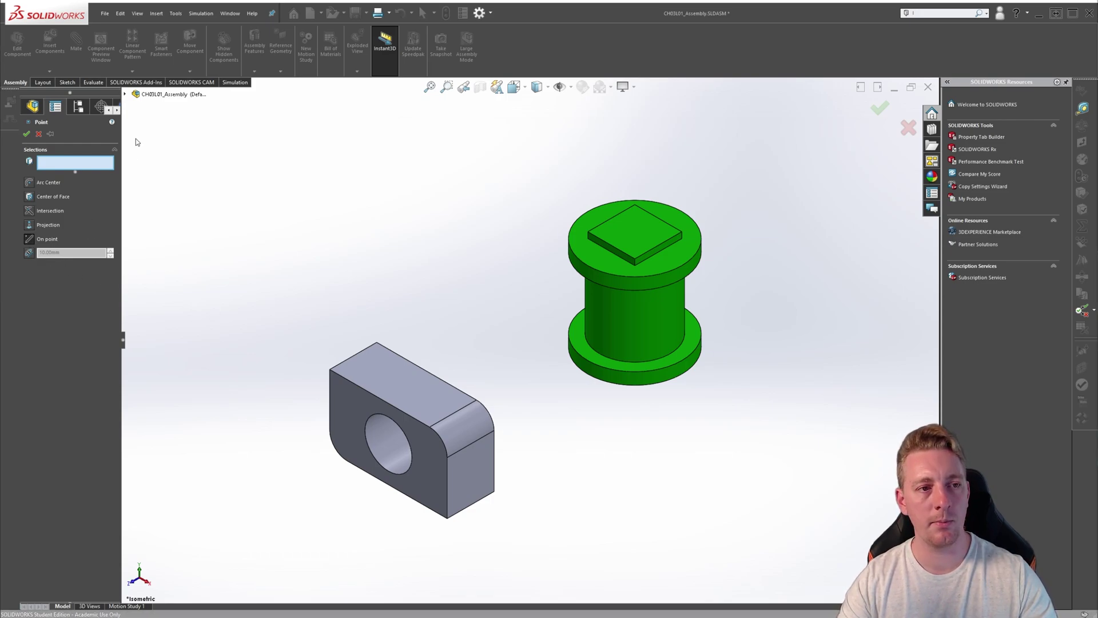
{"action": "left_click", "coordinate": [125, 94]}
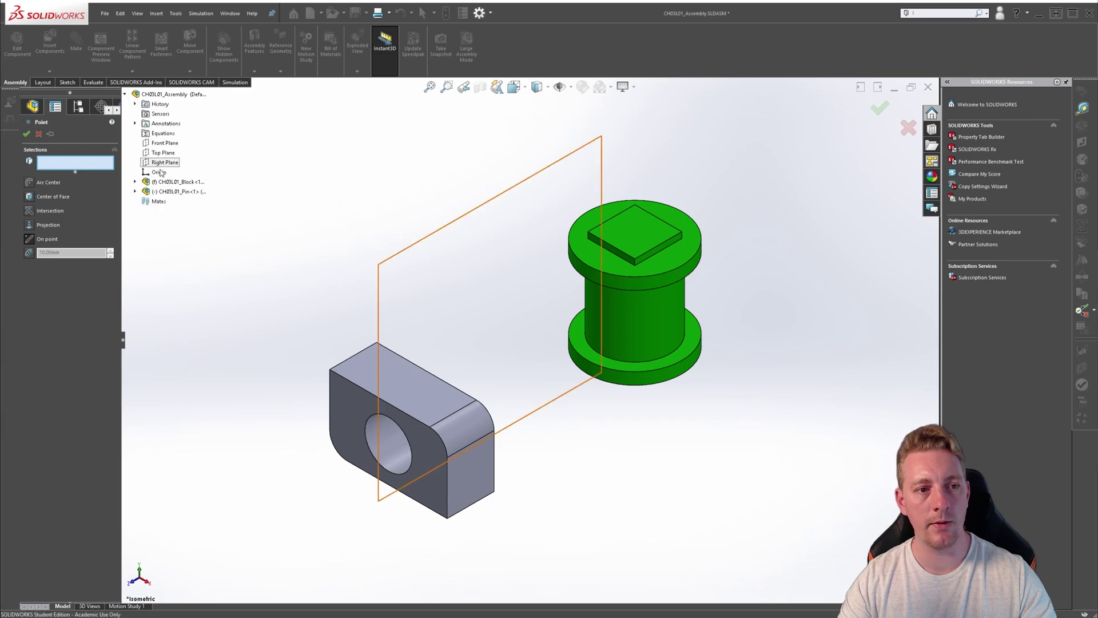
{"action": "left_click", "coordinate": [136, 181]}
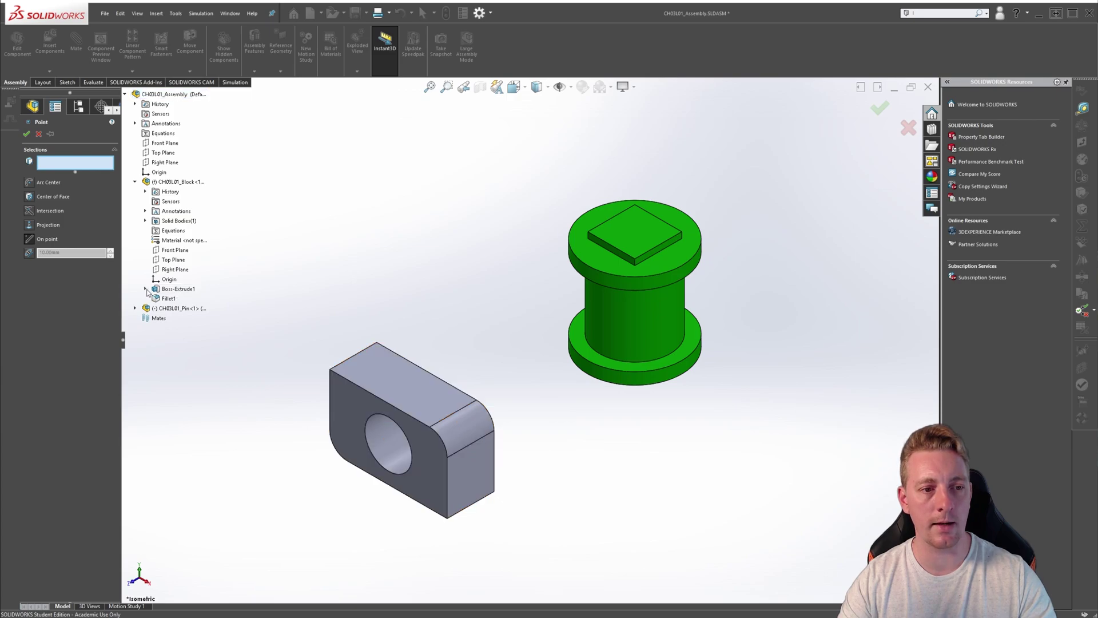
{"action": "left_click", "coordinate": [145, 289]}
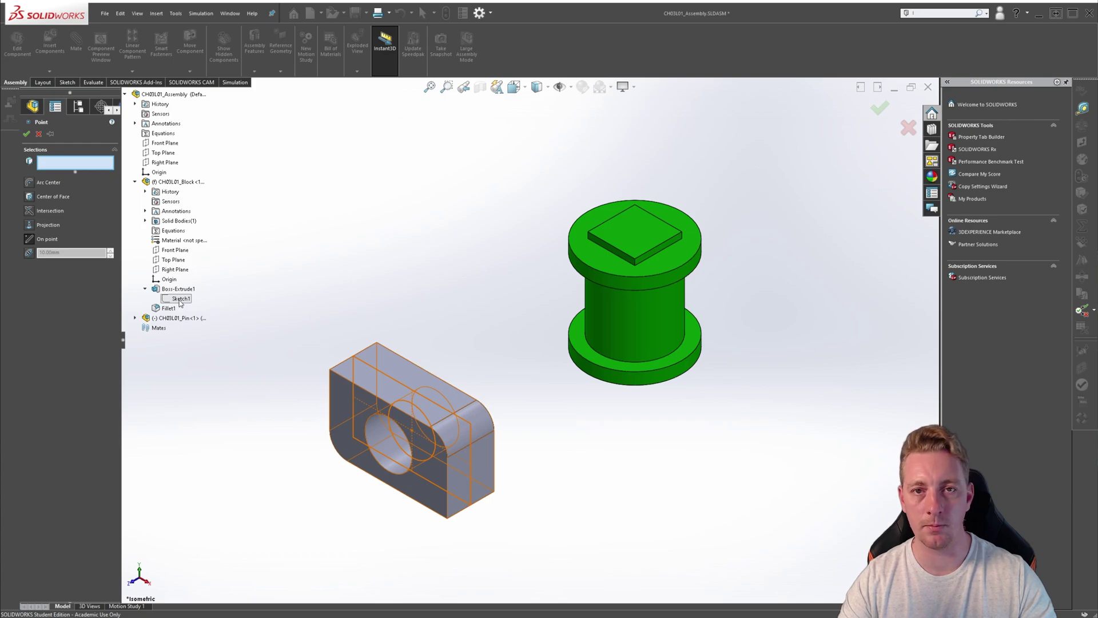
{"action": "right_click", "coordinate": [180, 300]}
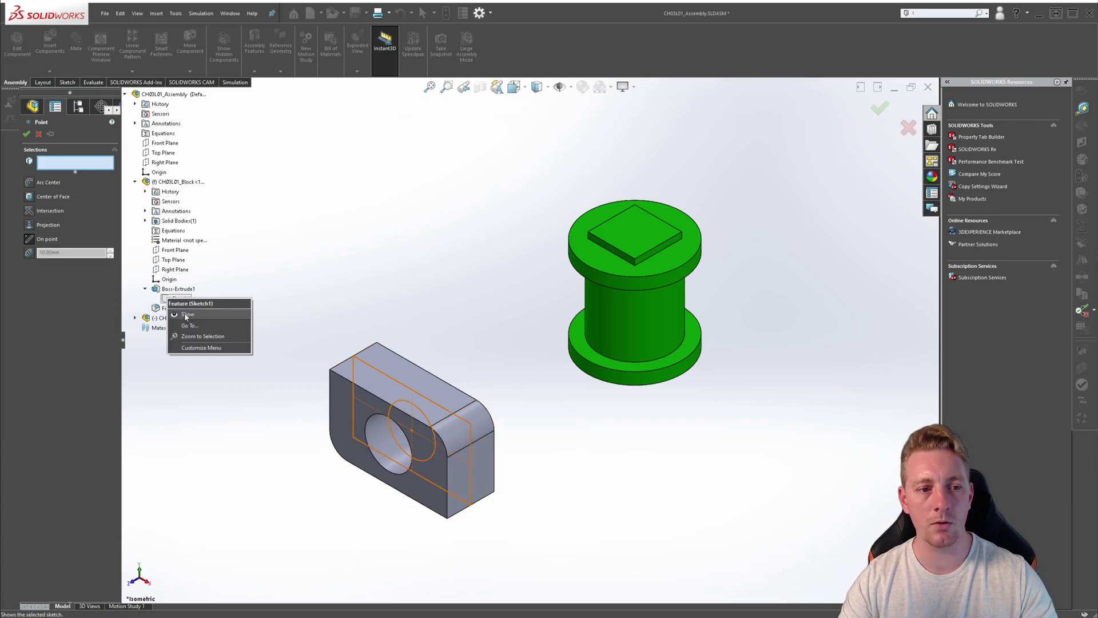
{"action": "left_click", "coordinate": [186, 315]}
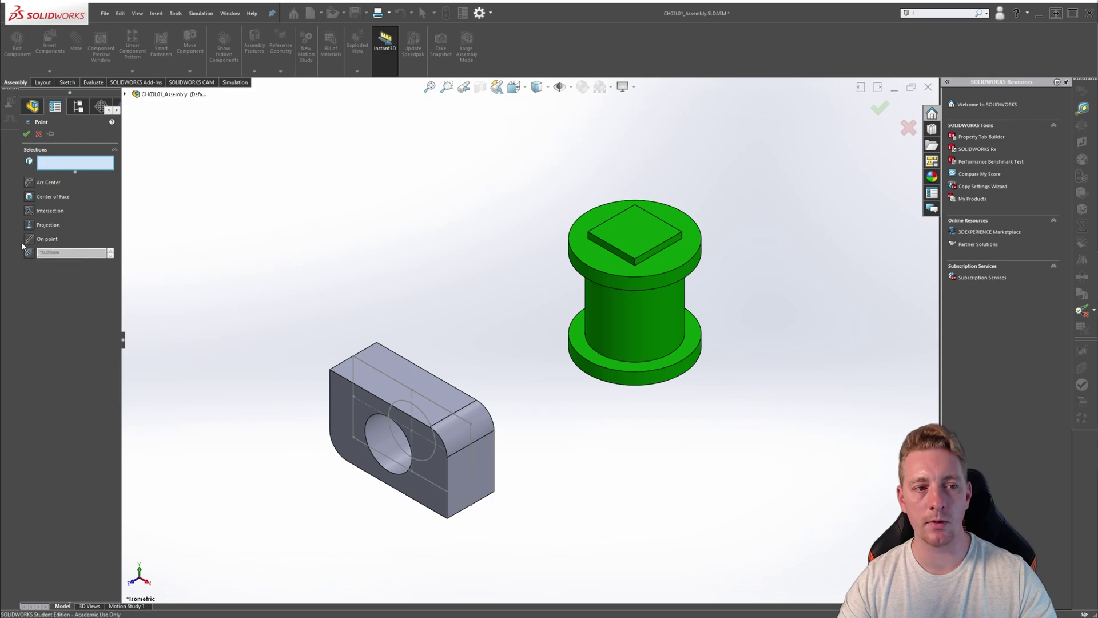
Step: Try a Sketch1 point on the block, clear the pick, and hide Sketch1 again
{"action": "left_click", "coordinate": [471, 425]}
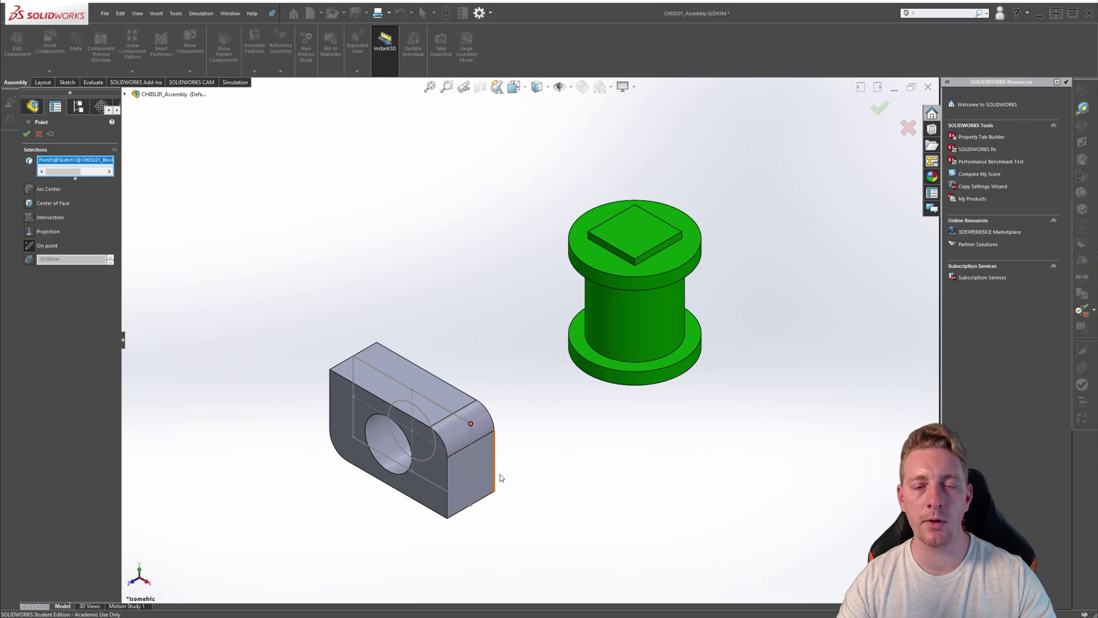
{"action": "middle_click_drag", "start_coordinate": [512, 466], "coordinate": [582, 400]}
{"action": "key", "text": "ctrl+7"}
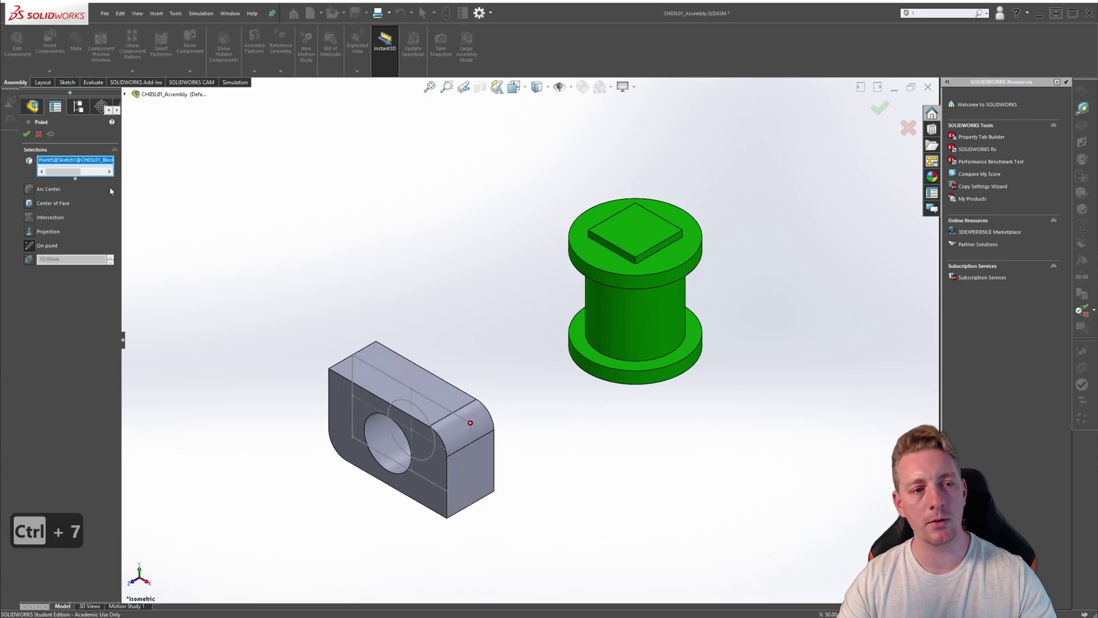
{"action": "right_click", "coordinate": [71, 163]}
{"action": "left_click", "coordinate": [95, 170]}
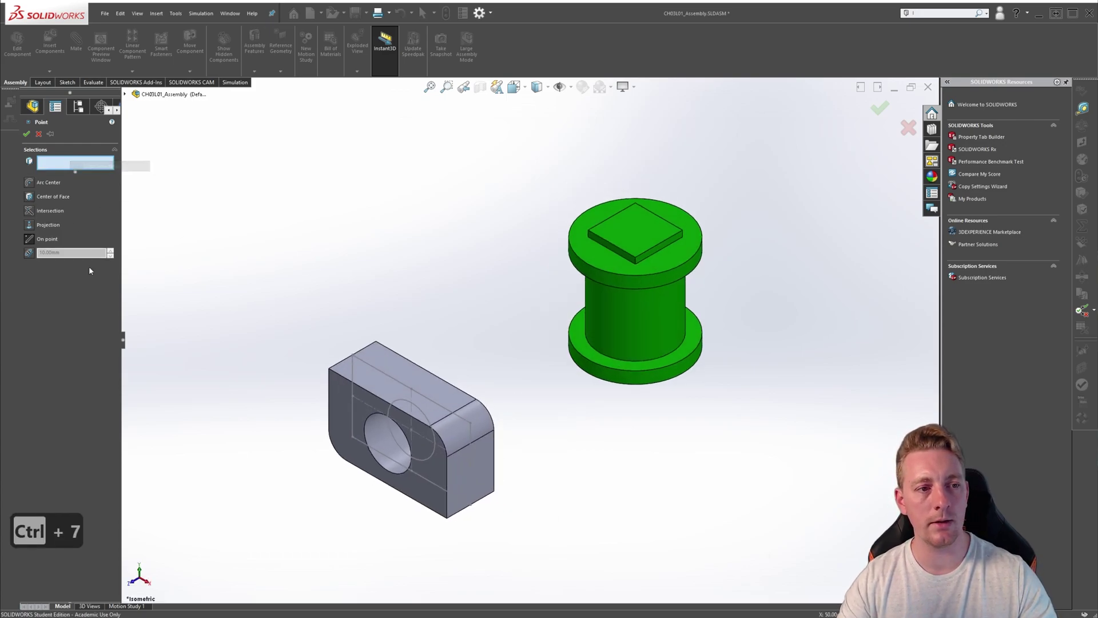
{"action": "left_click", "coordinate": [125, 95]}
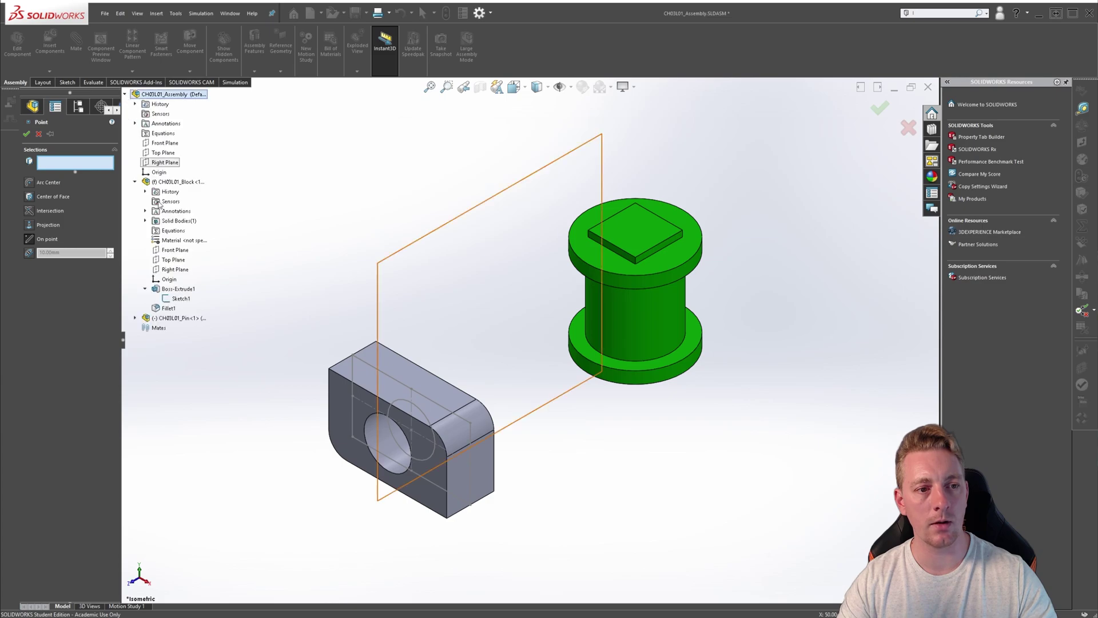
{"action": "right_click", "coordinate": [172, 300]}
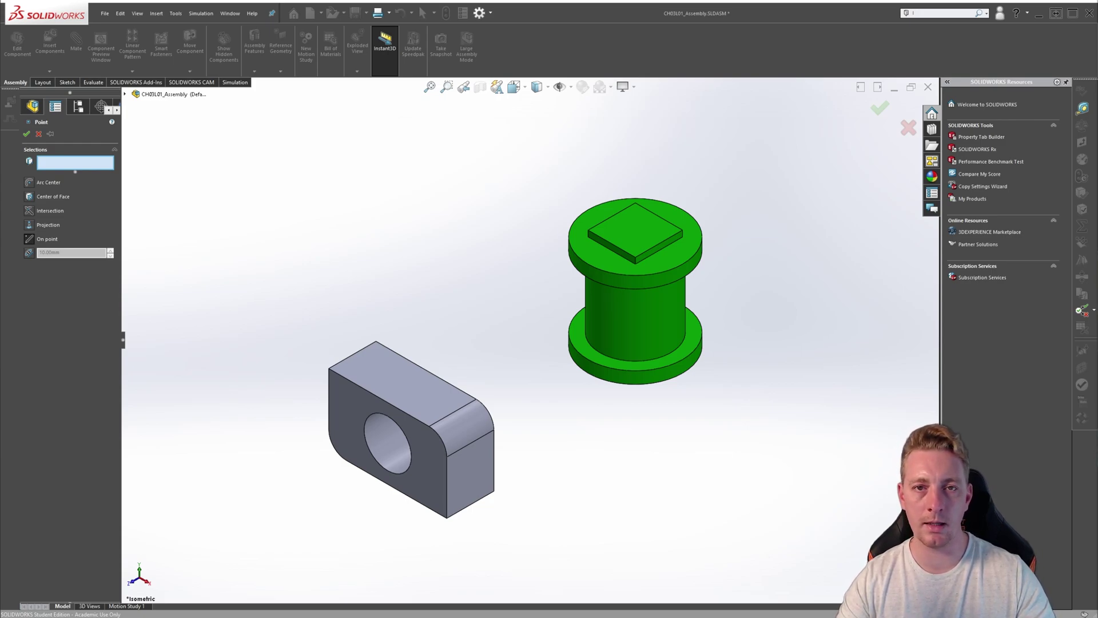
Step: Evenly distribute five points, Point2 to Point6, along the pin's lower flange edge
{"action": "left_click", "coordinate": [28, 253]}
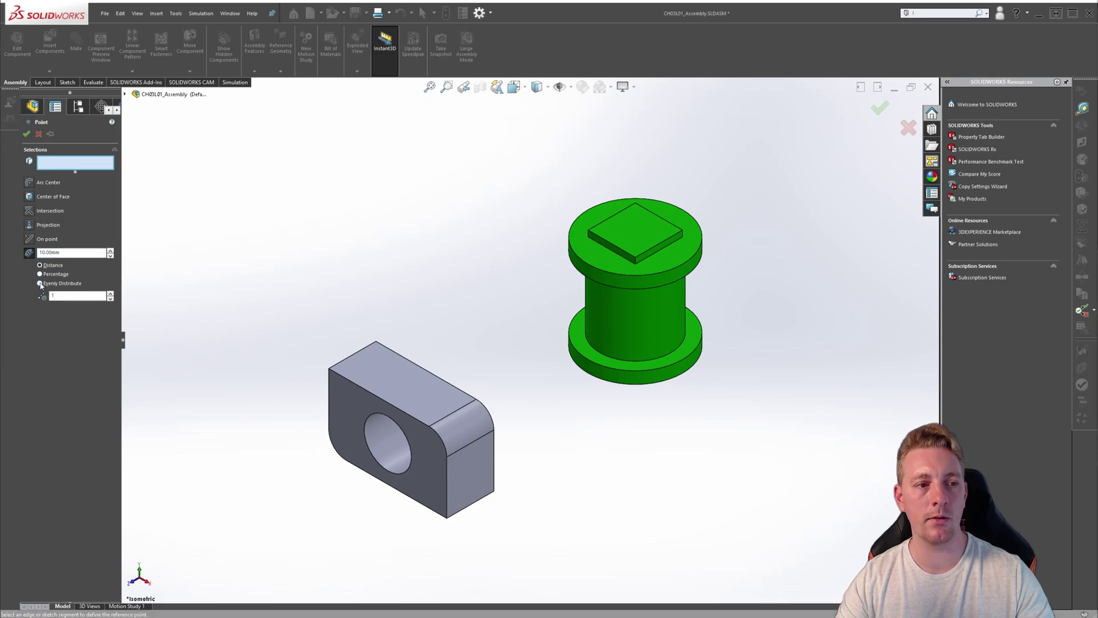
{"action": "left_click", "coordinate": [57, 283]}
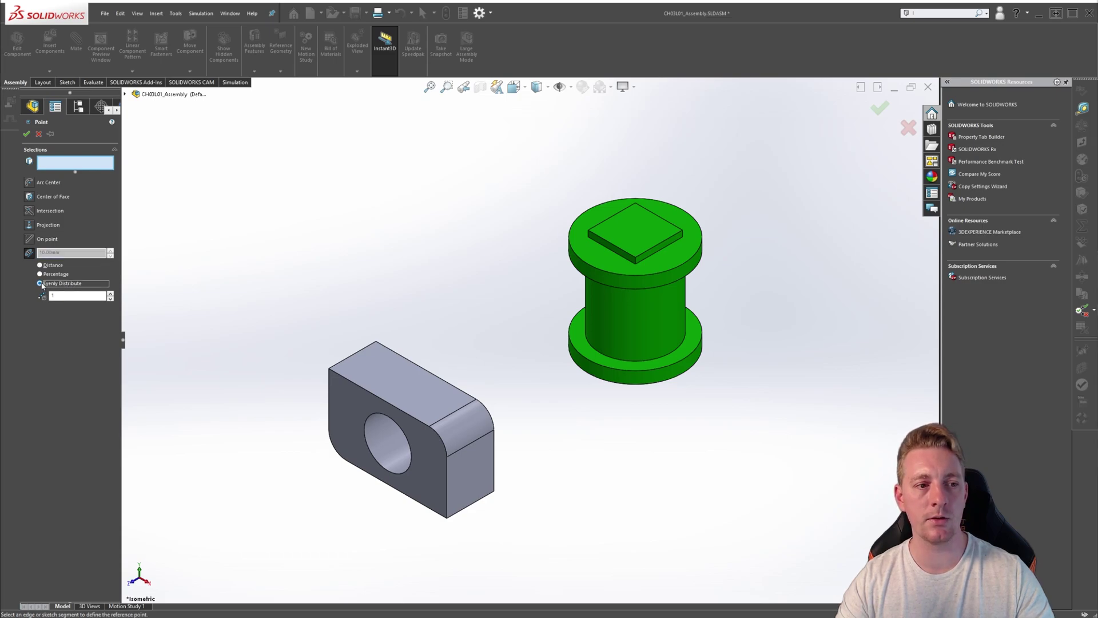
{"action": "left_click", "coordinate": [111, 294]}
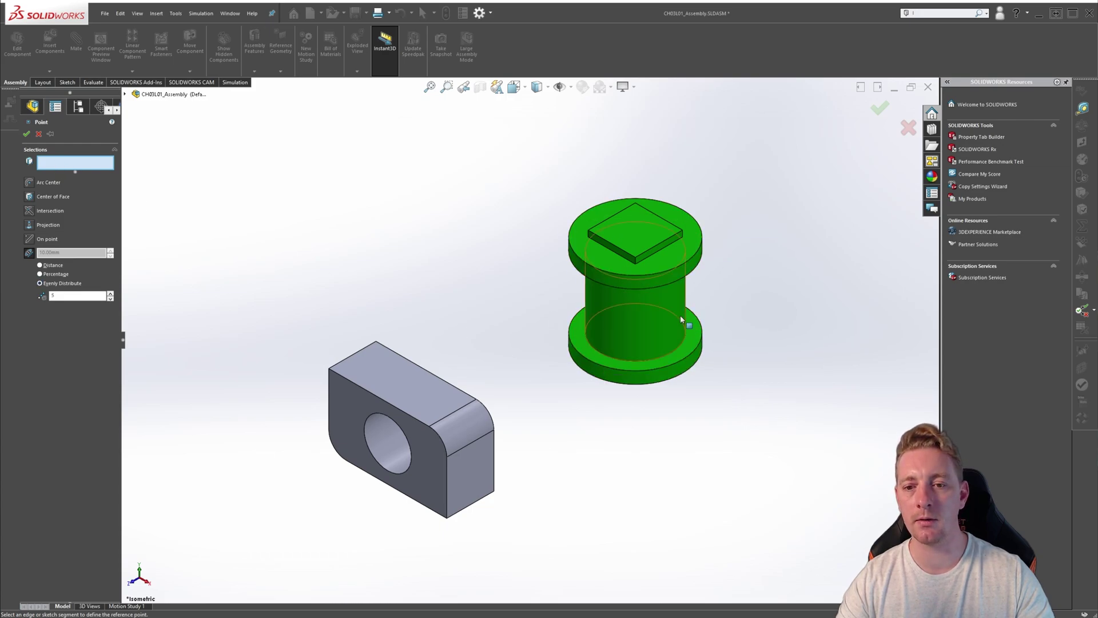
{"action": "left_click", "coordinate": [616, 370]}
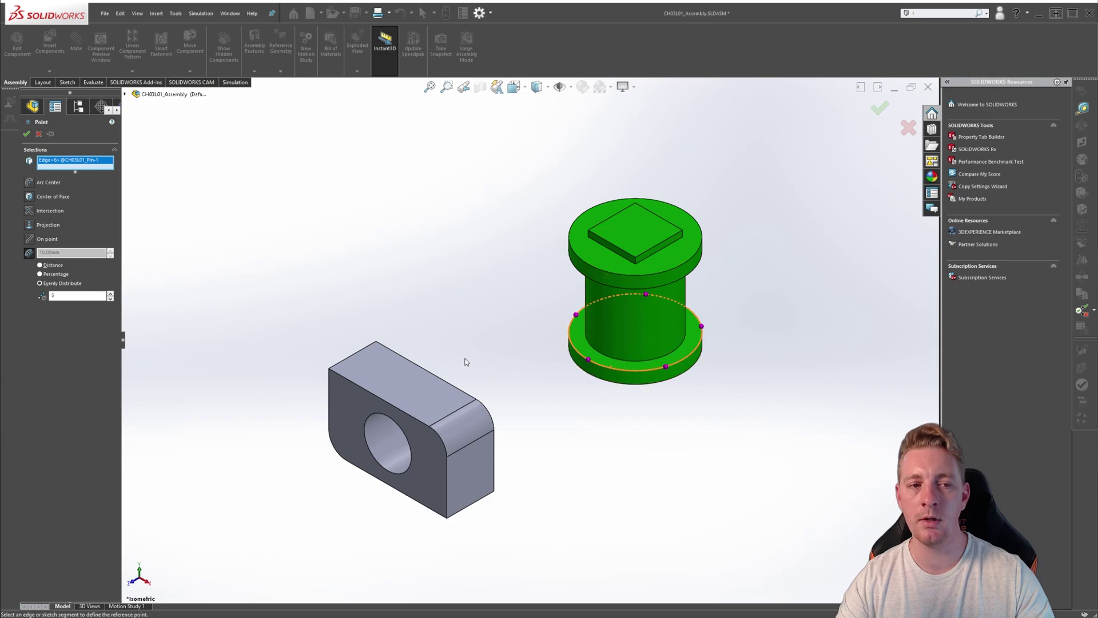
{"action": "left_click", "coordinate": [26, 135]}
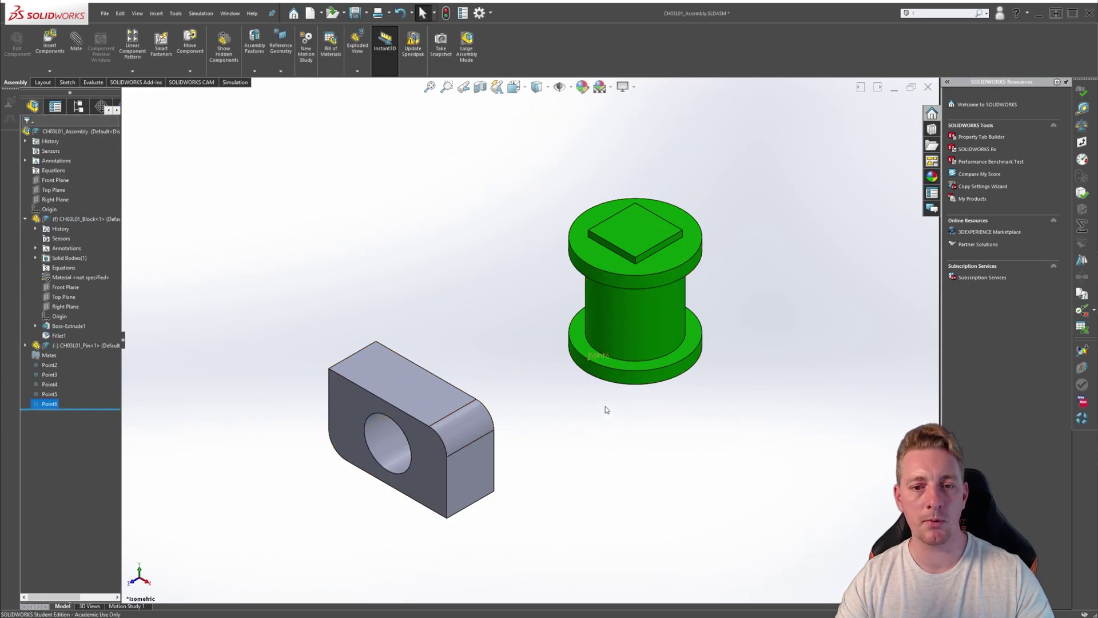
{"action": "left_click", "coordinate": [42, 371]}
{"action": "left_click", "coordinate": [45, 365]}
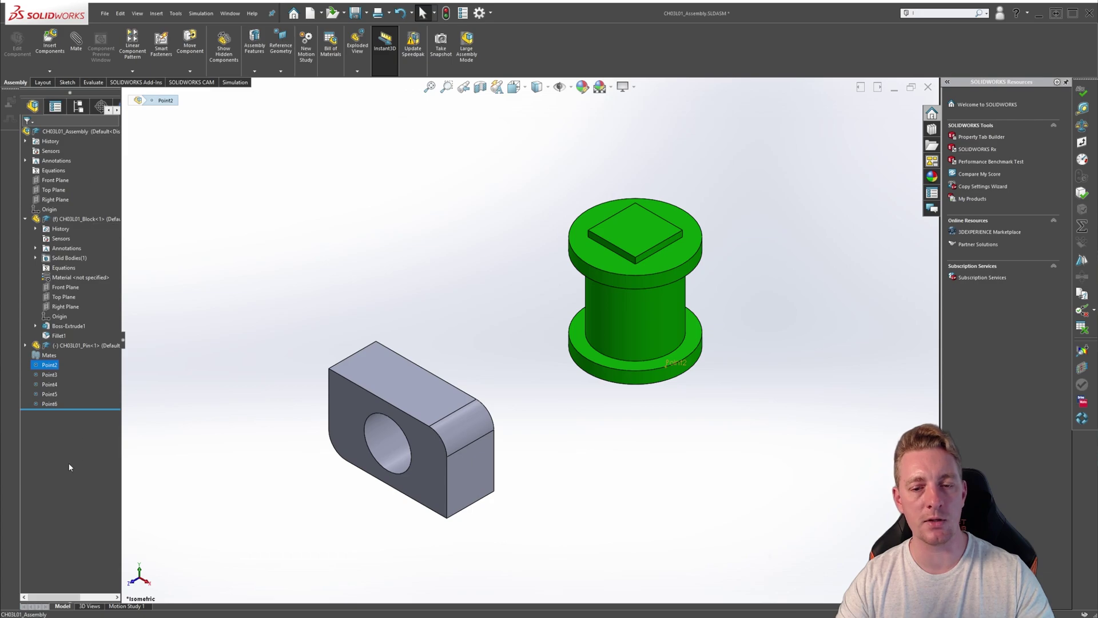
{"action": "left_click", "coordinate": [355, 254]}
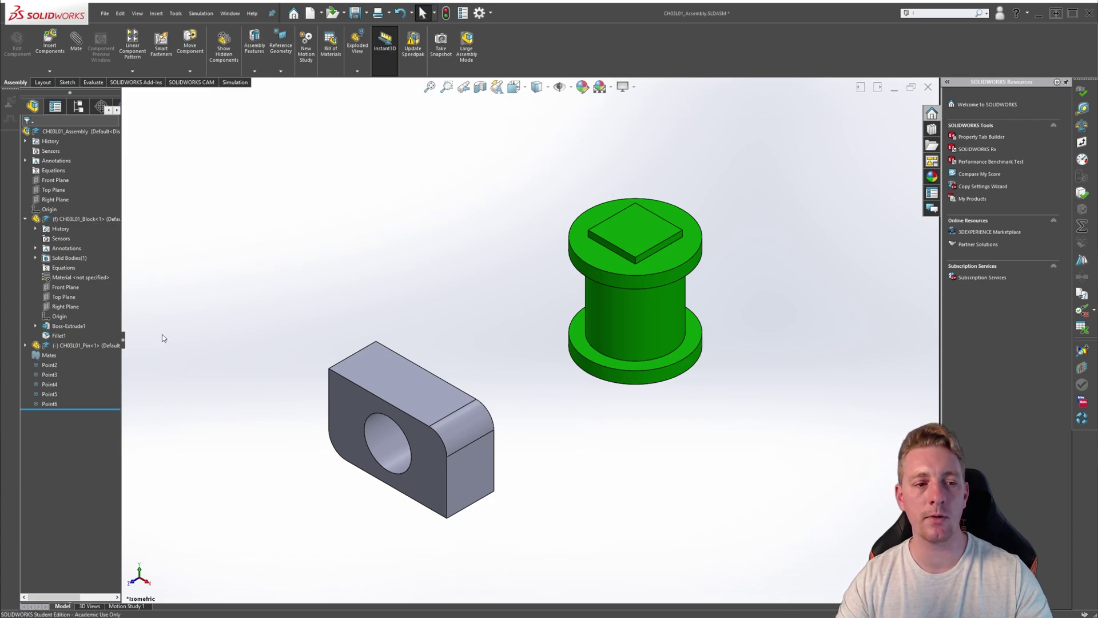
{"action": "left_click", "coordinate": [49, 394]}
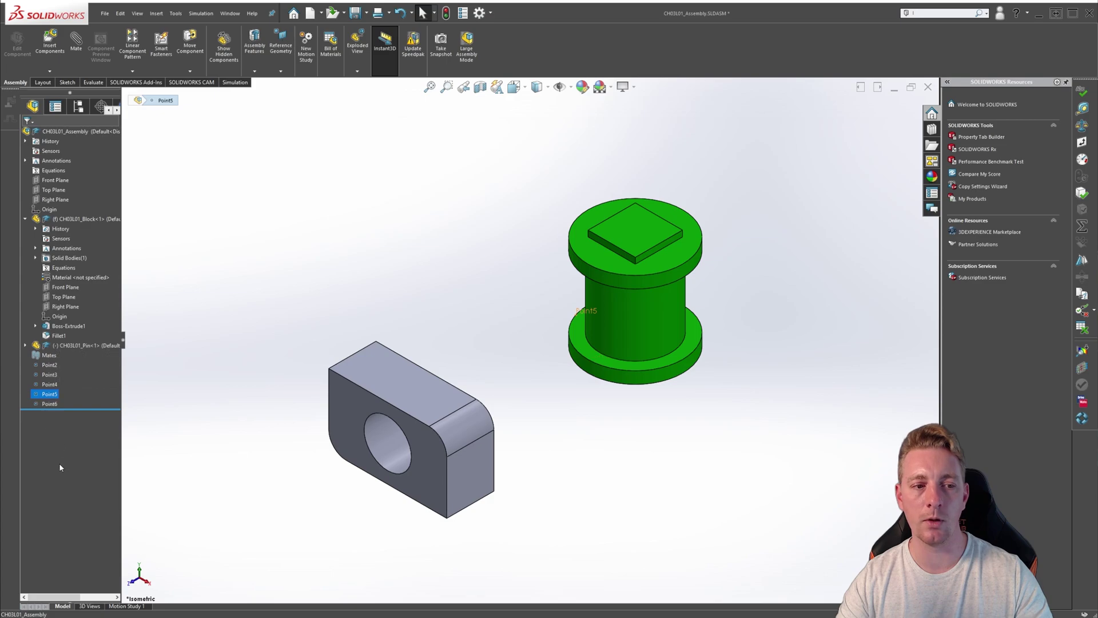
{"action": "left_click", "coordinate": [566, 112]}
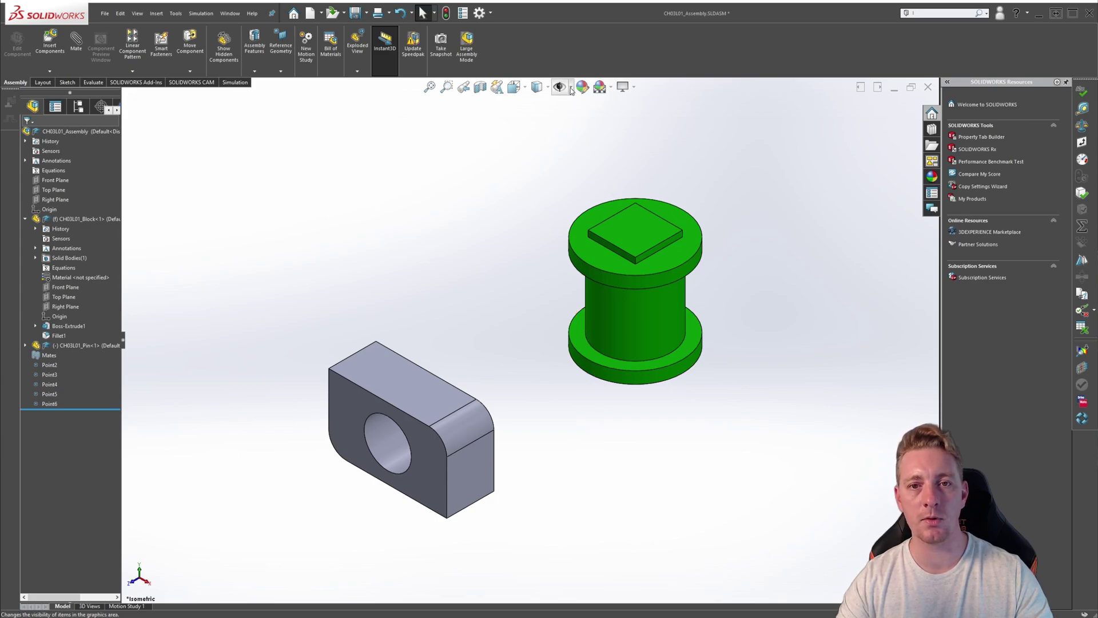
{"action": "left_click", "coordinate": [570, 87]}
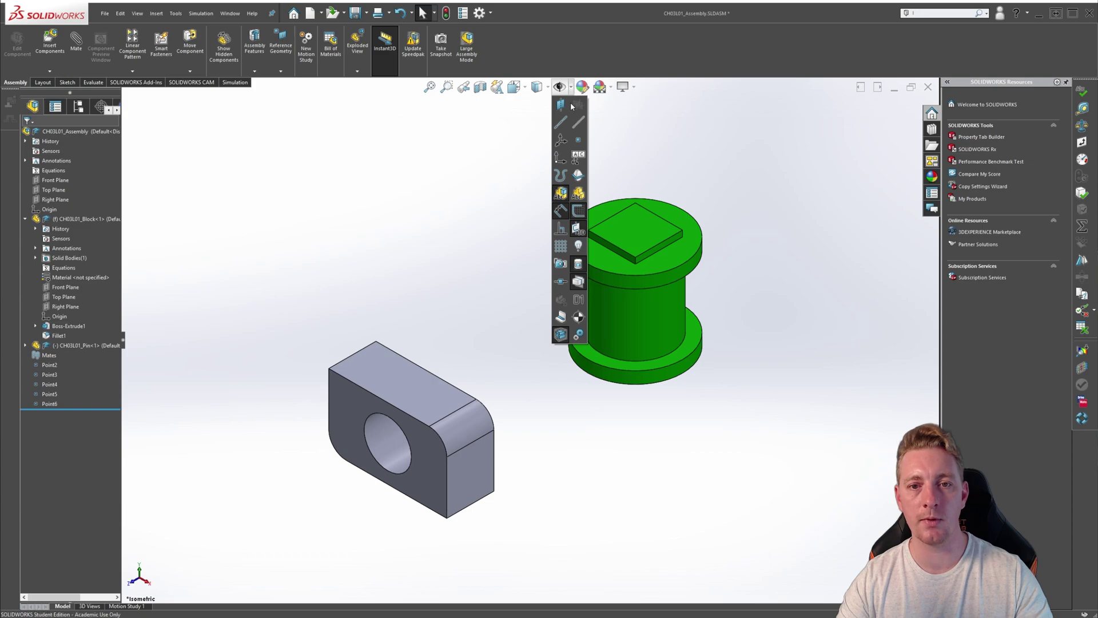
{"action": "left_click", "coordinate": [579, 146]}
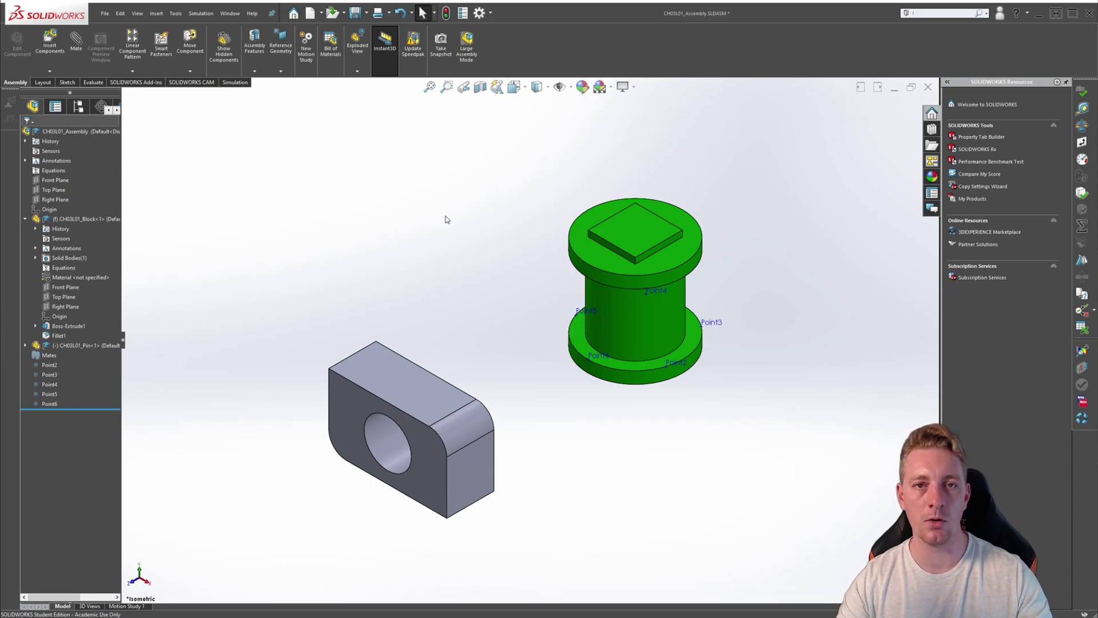
{"action": "left_click", "coordinate": [571, 87]}
{"action": "left_click", "coordinate": [579, 141]}
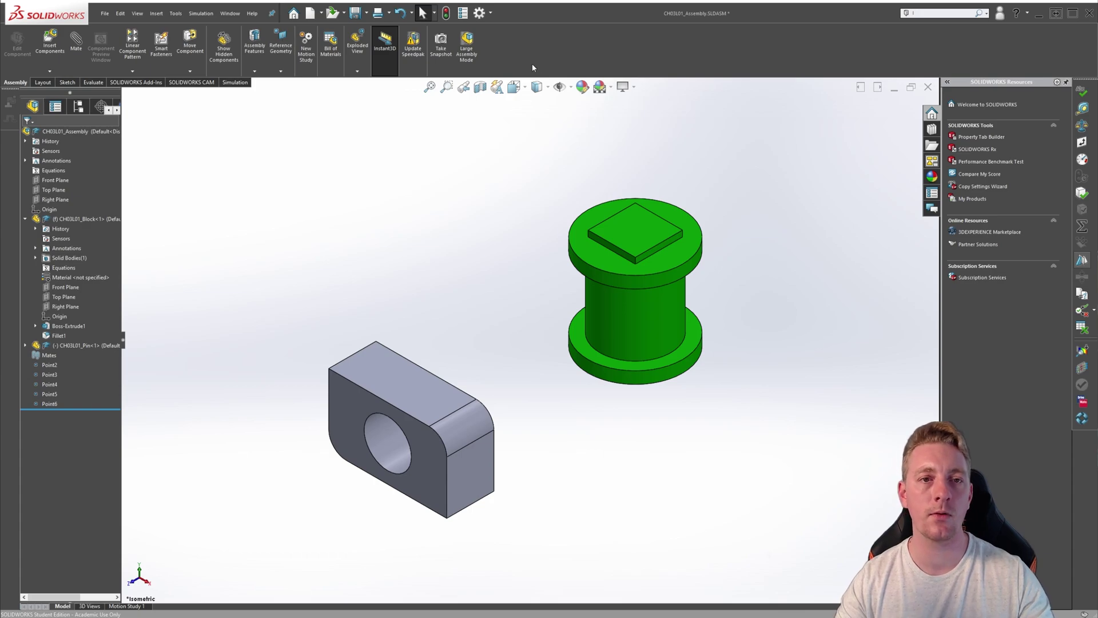
Step: Create Axis1 along the block's vertical edge with the One Line/Edge/Axis option
{"action": "left_click", "coordinate": [157, 14]}
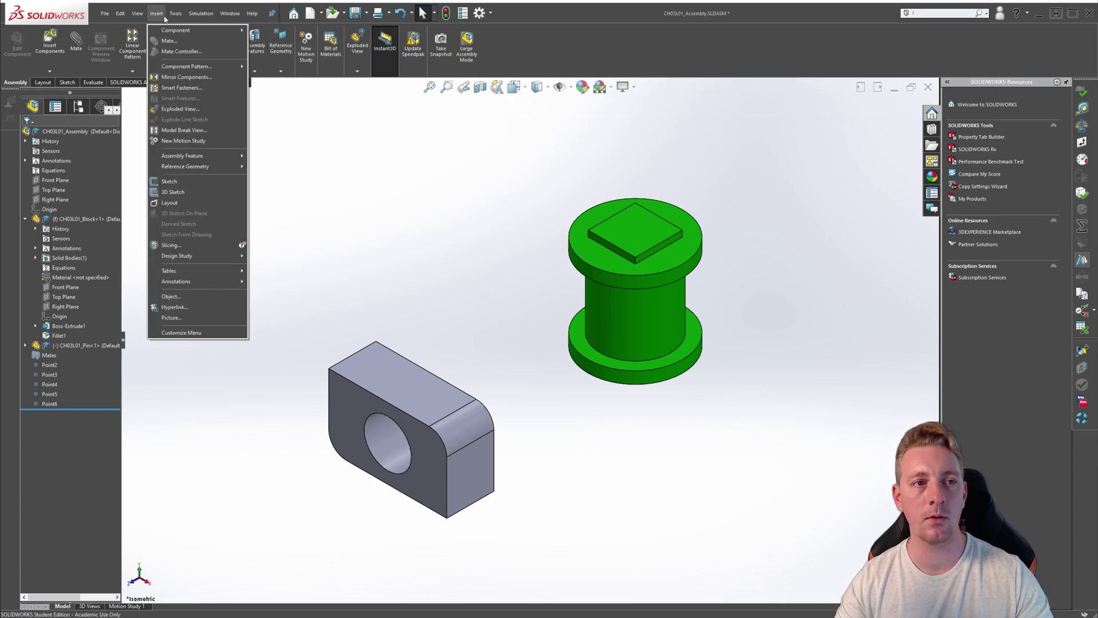
{"action": "left_click", "coordinate": [175, 13]}
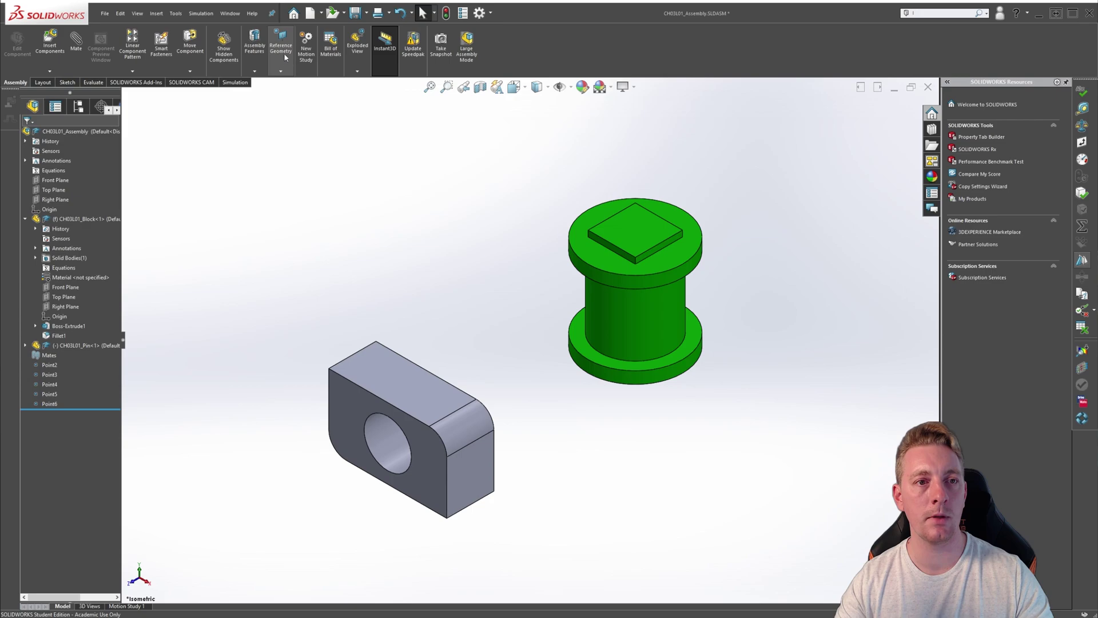
{"action": "left_click", "coordinate": [281, 72]}
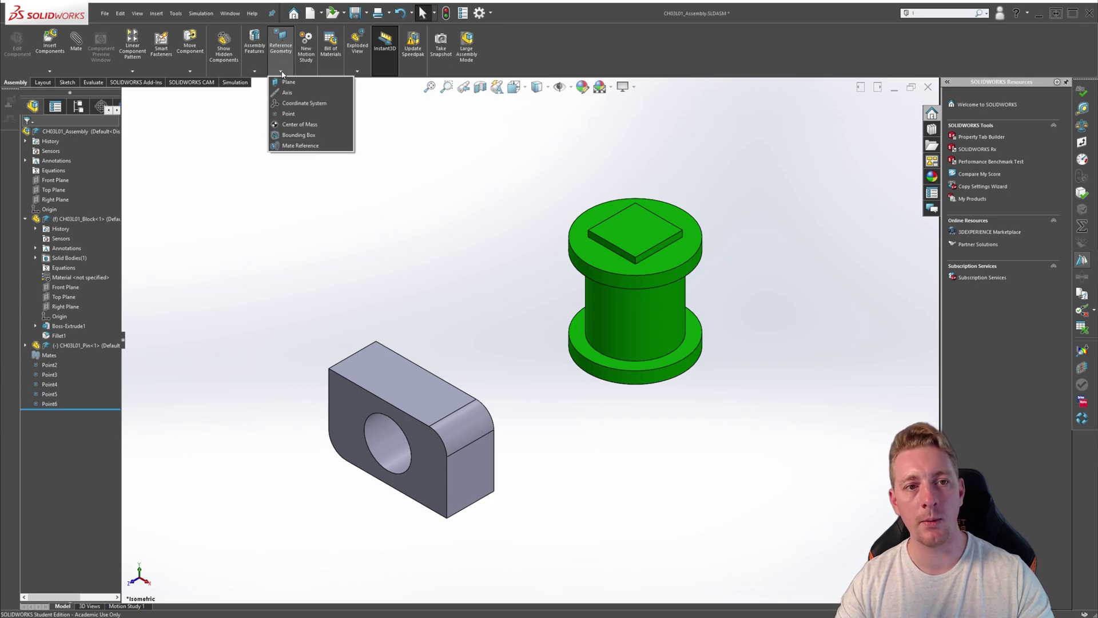
{"action": "left_click", "coordinate": [287, 93]}
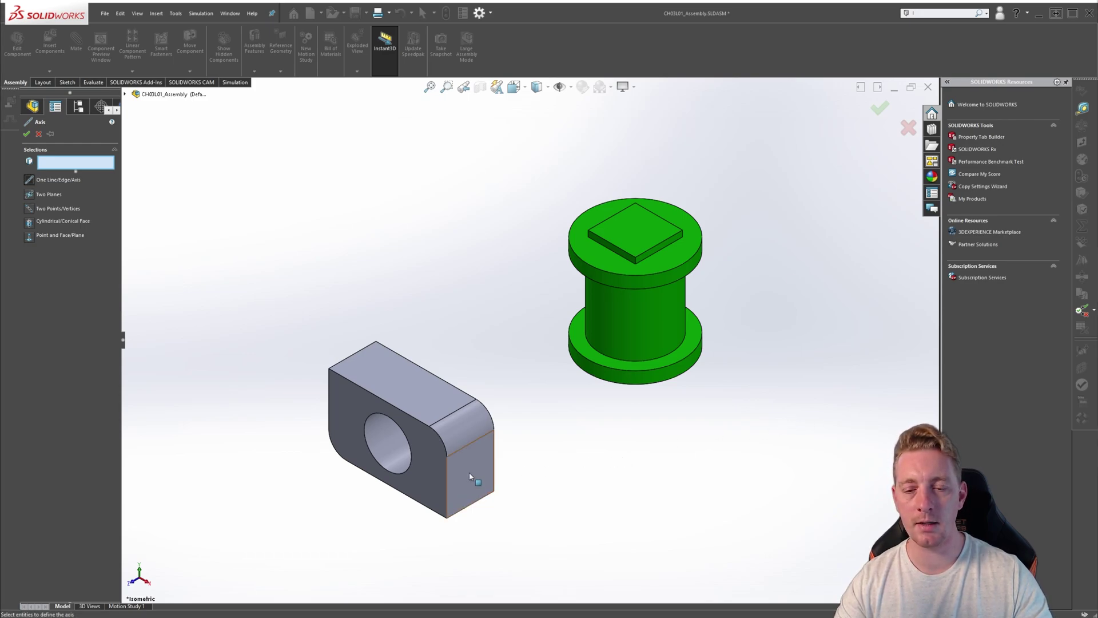
{"action": "left_click", "coordinate": [446, 475]}
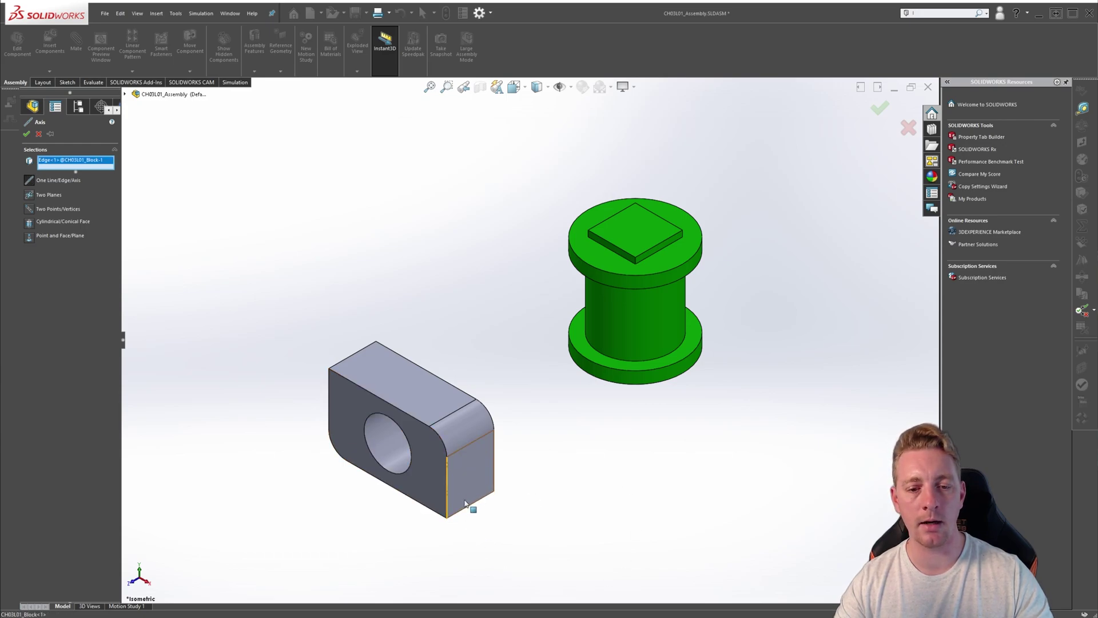
{"action": "left_click", "coordinate": [26, 134]}
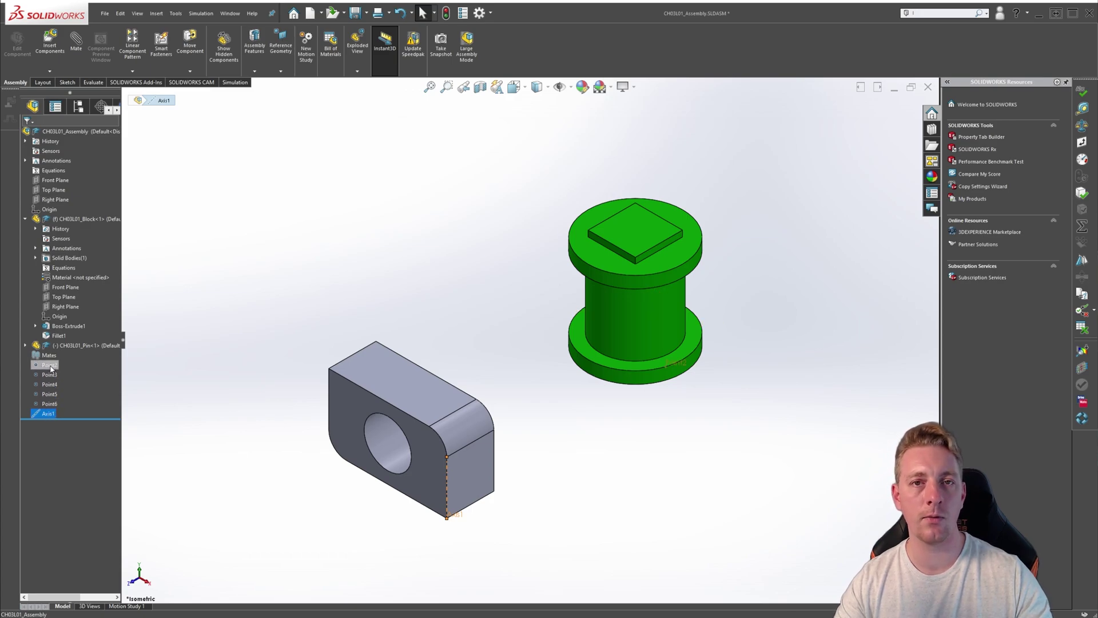
Step: Delete Axis1 and Point2 through Point6 from the FeatureManager tree
{"action": "right_click", "coordinate": [45, 417]}
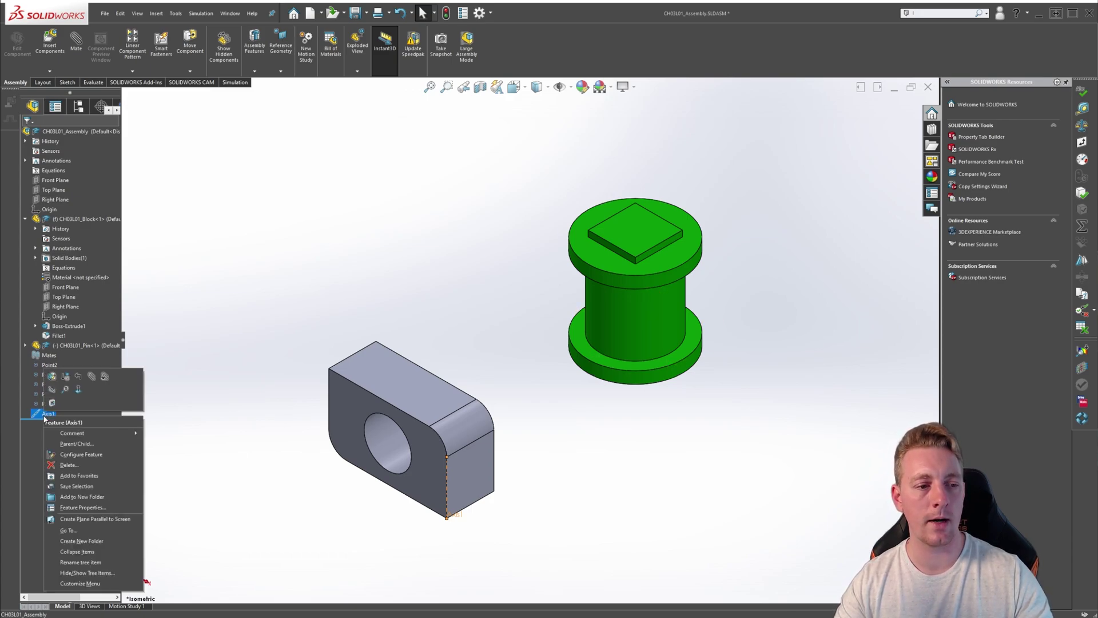
{"action": "left_click", "coordinate": [69, 465]}
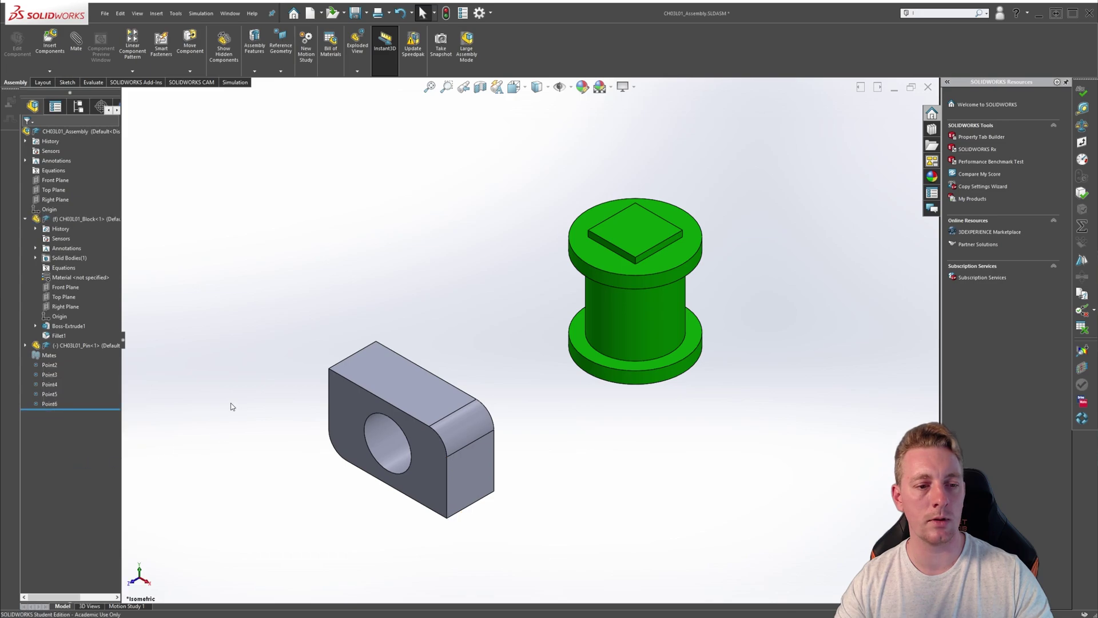
{"action": "left_click", "coordinate": [49, 364]}
{"action": "left_click", "coordinate": [49, 375], "text": "ctrl"}
{"action": "left_click", "coordinate": [49, 384], "text": "ctrl"}
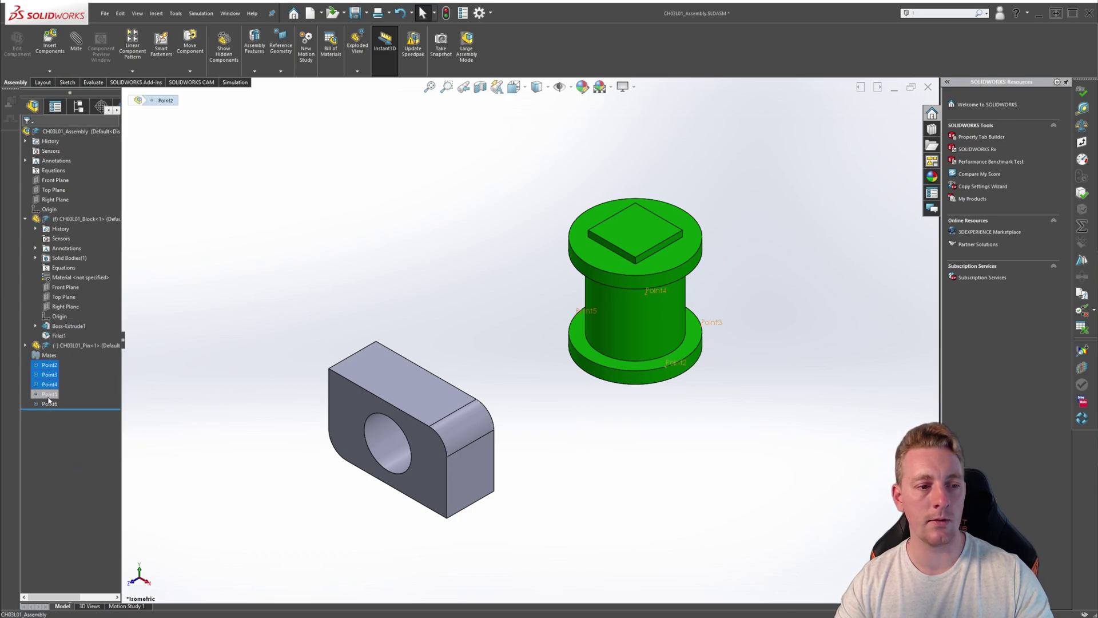
{"action": "left_click", "coordinate": [49, 394], "text": "ctrl"}
{"action": "left_click", "coordinate": [49, 404], "text": "ctrl"}
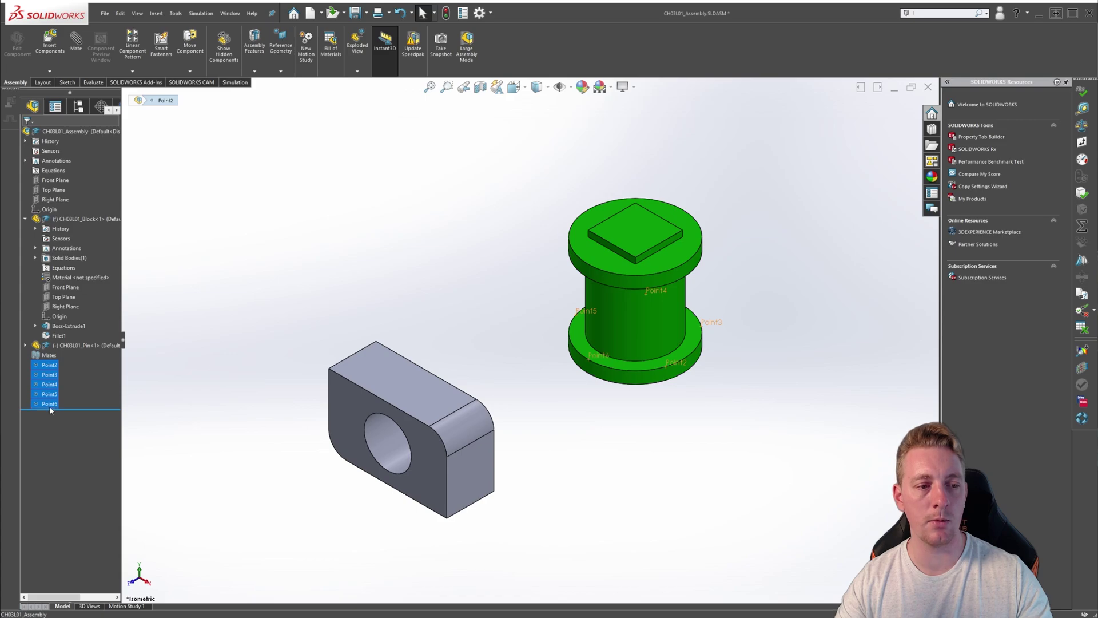
{"action": "right_click", "coordinate": [40, 370]}
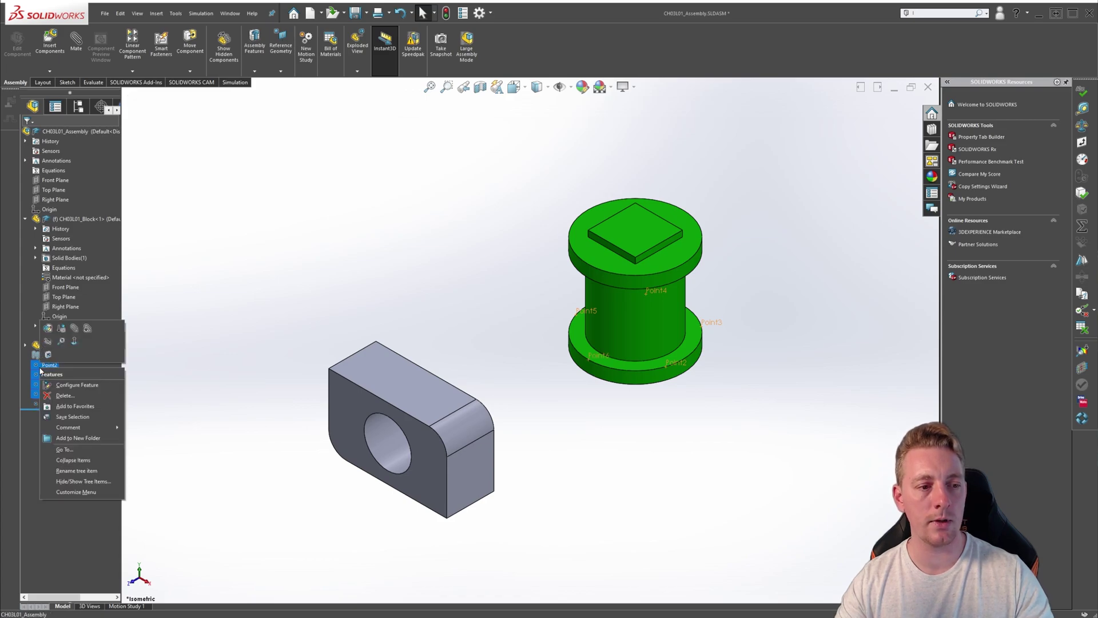
{"action": "left_click", "coordinate": [65, 395]}
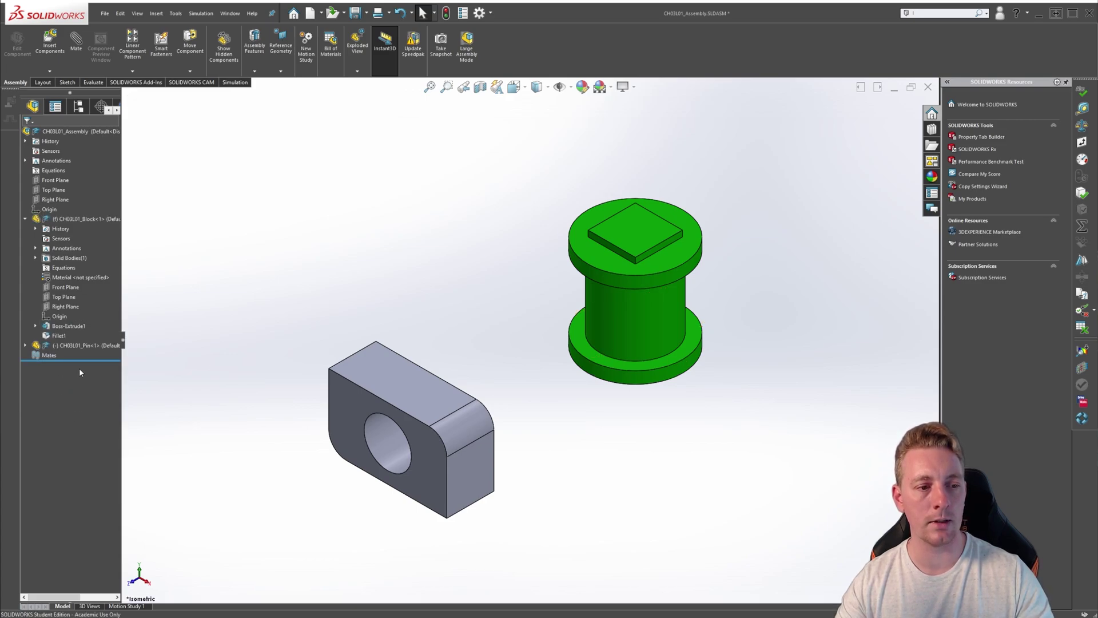
Step: Start a new reference axis, pick the block's top and end faces, then clear those picks
{"action": "left_click", "coordinate": [282, 72]}
{"action": "left_click", "coordinate": [287, 94]}
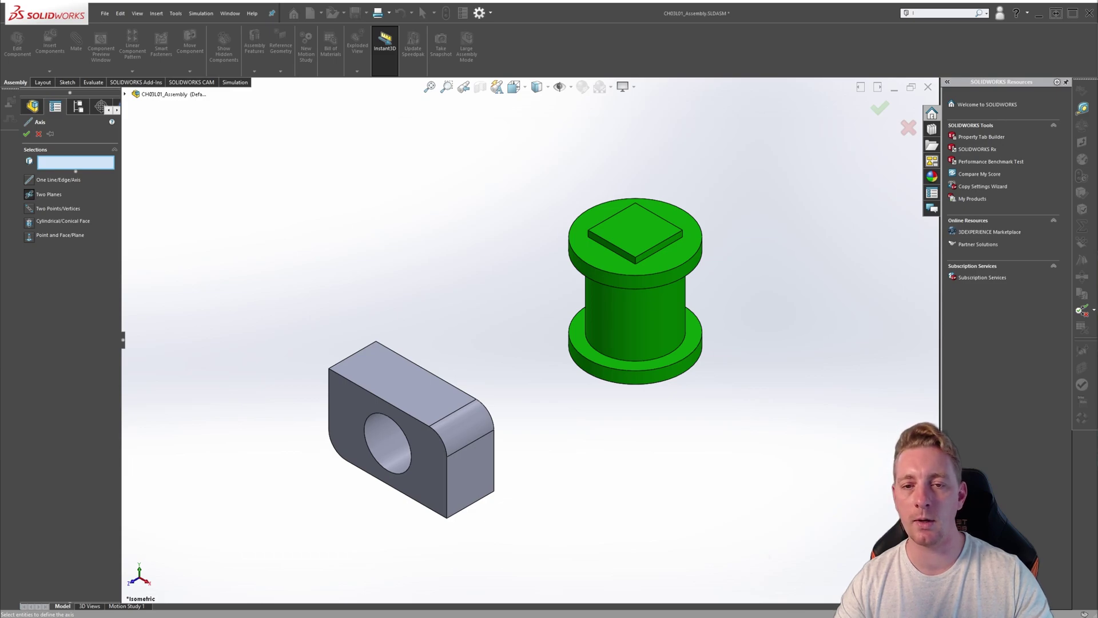
{"action": "left_click", "coordinate": [425, 402]}
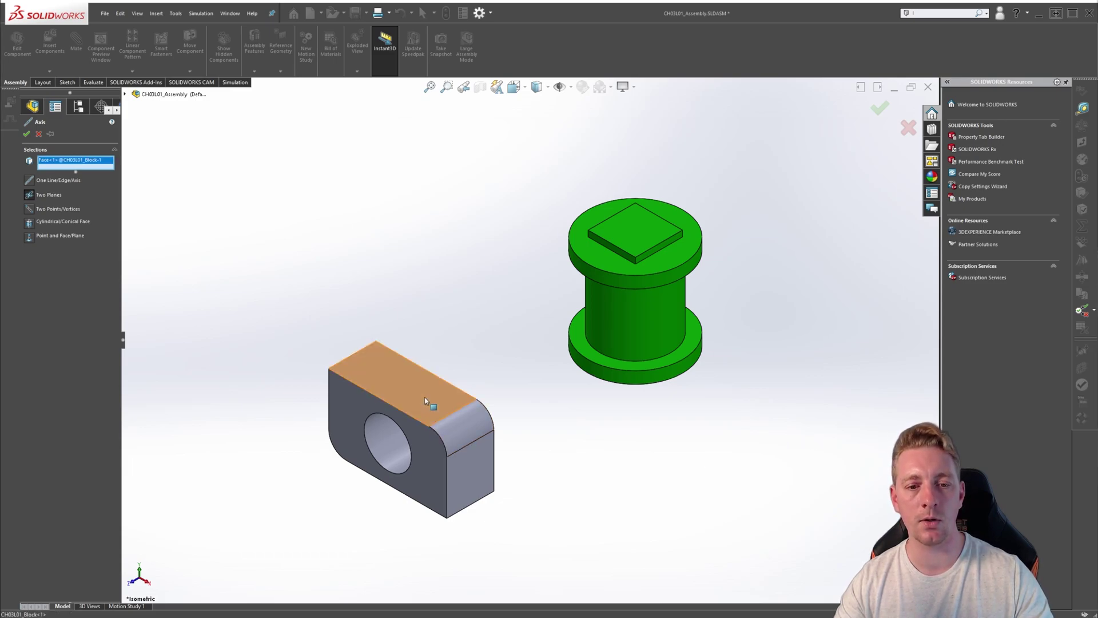
{"action": "left_click", "coordinate": [473, 473]}
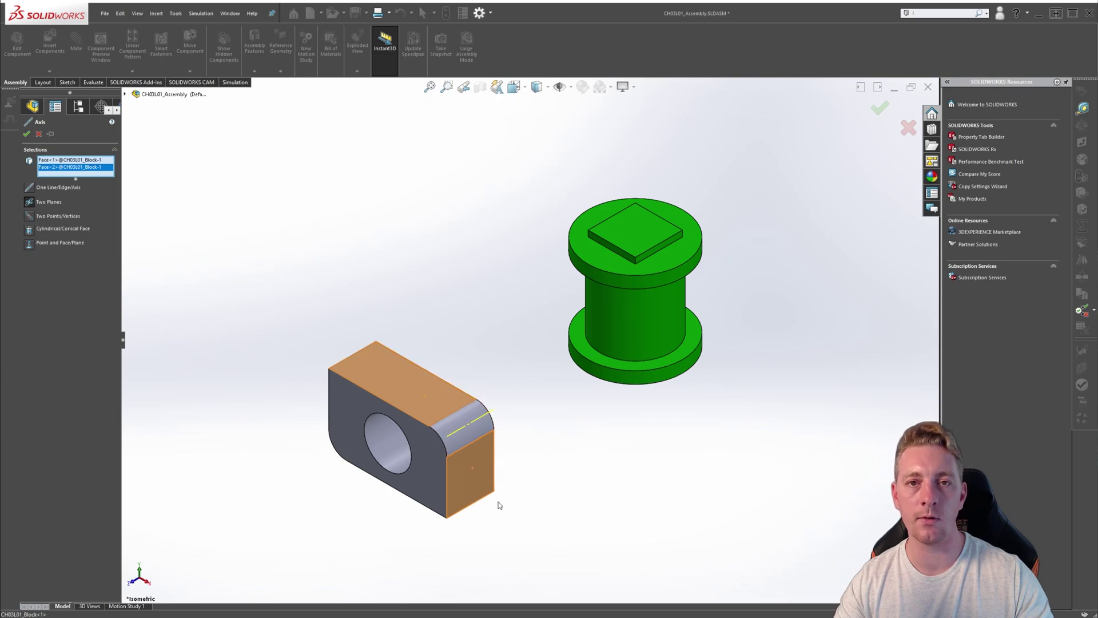
{"action": "right_click", "coordinate": [57, 167]}
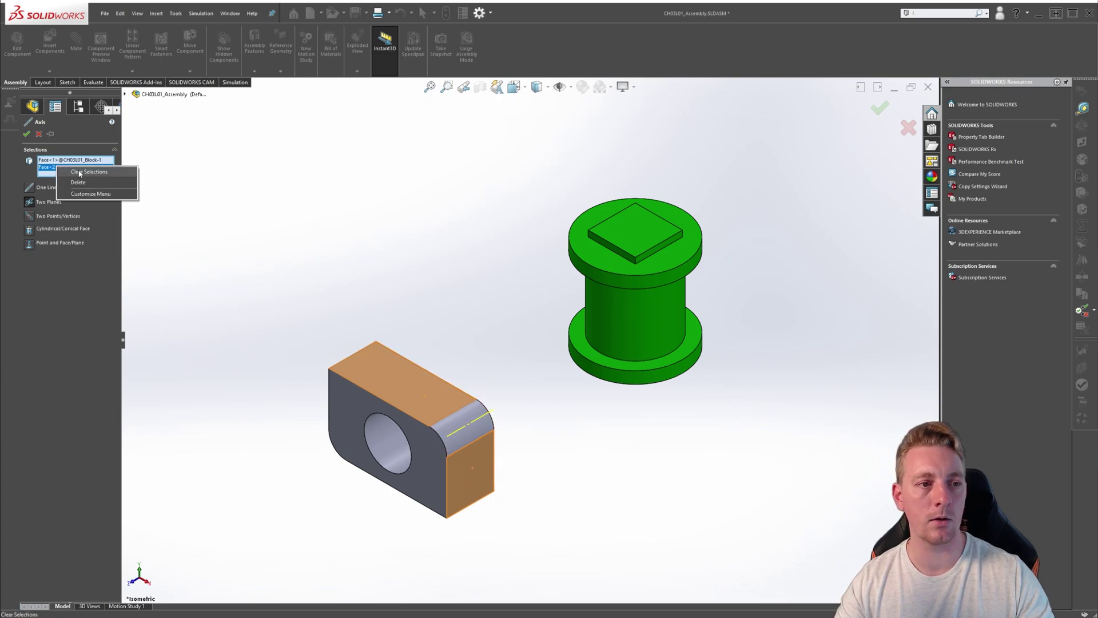
{"action": "left_click", "coordinate": [80, 172]}
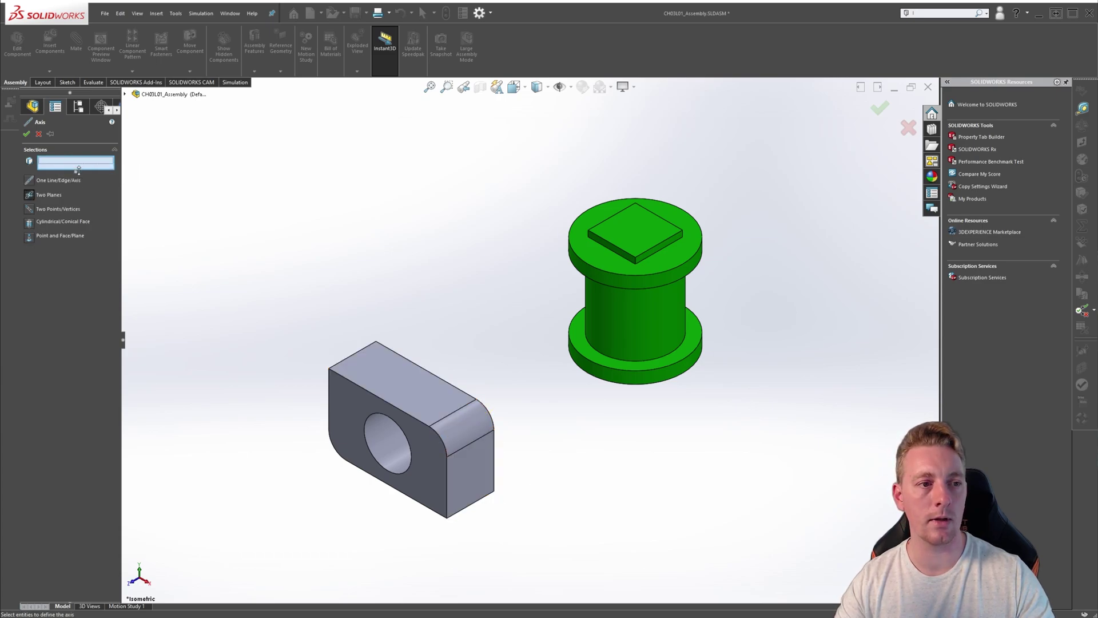
Step: Define Axis2 by Two Planes from the block's end face and the pin's square top face
{"action": "left_click", "coordinate": [27, 215]}
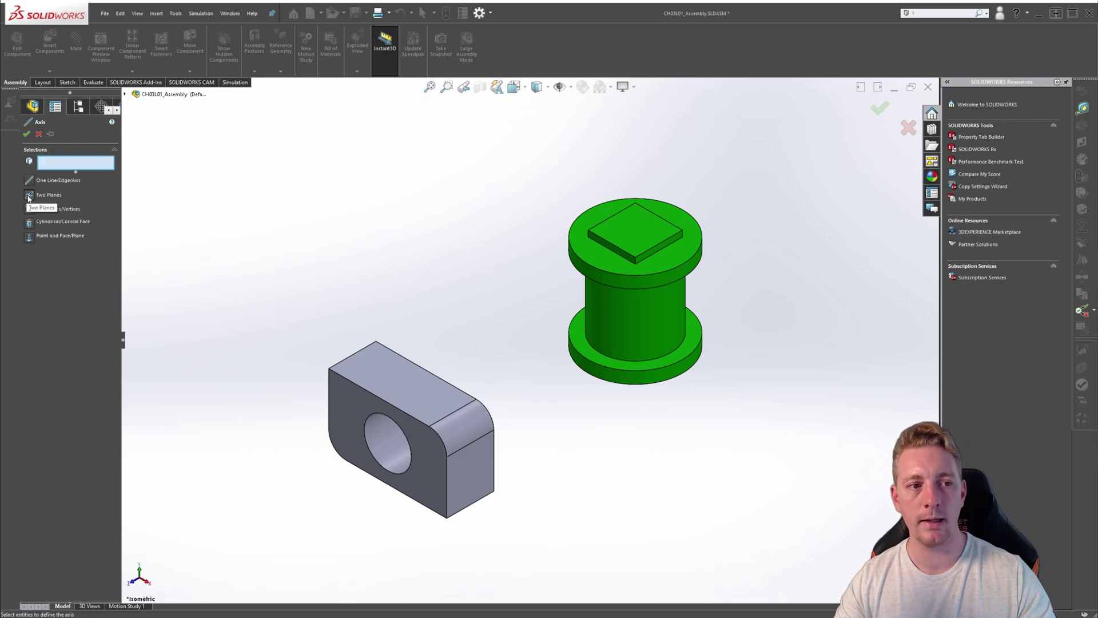
{"action": "left_click", "coordinate": [29, 196]}
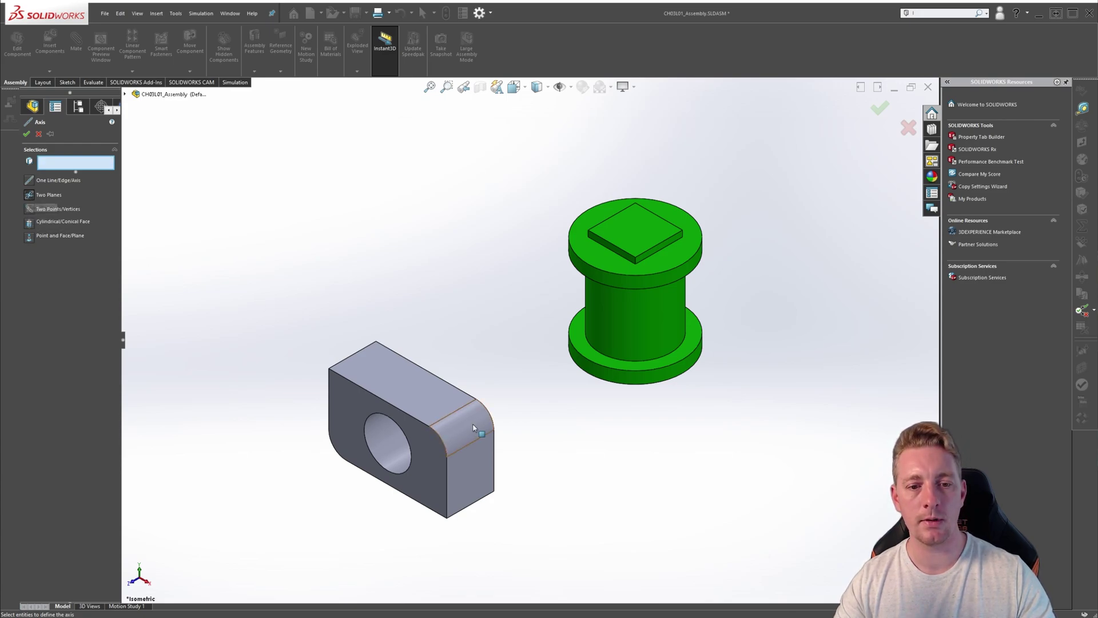
{"action": "left_click", "coordinate": [473, 474]}
{"action": "left_click", "coordinate": [639, 241]}
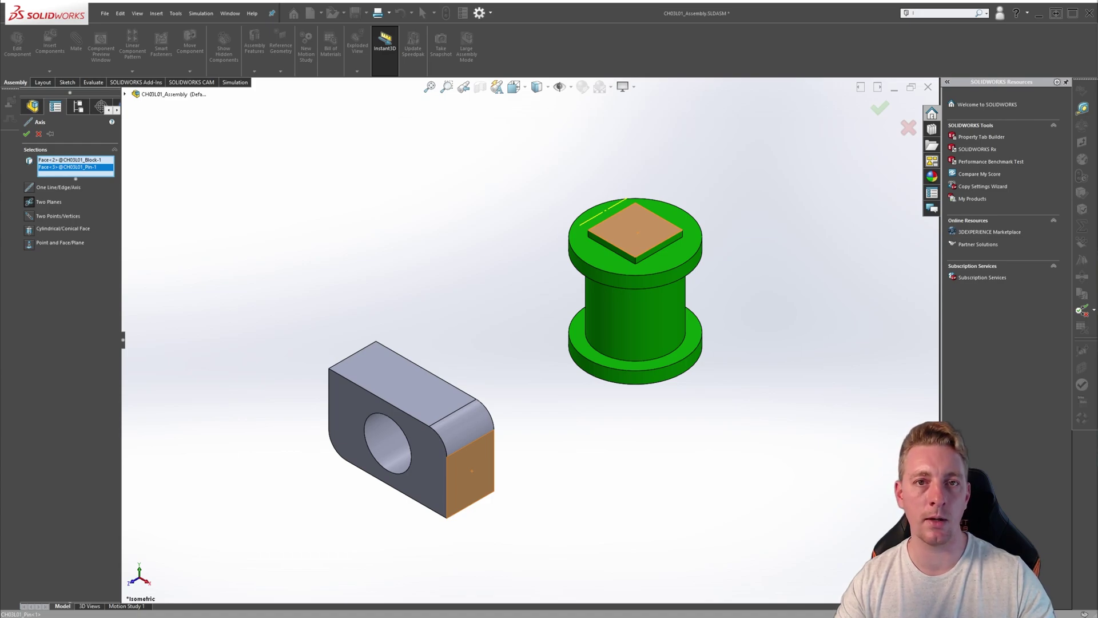
{"action": "left_click", "coordinate": [28, 135]}
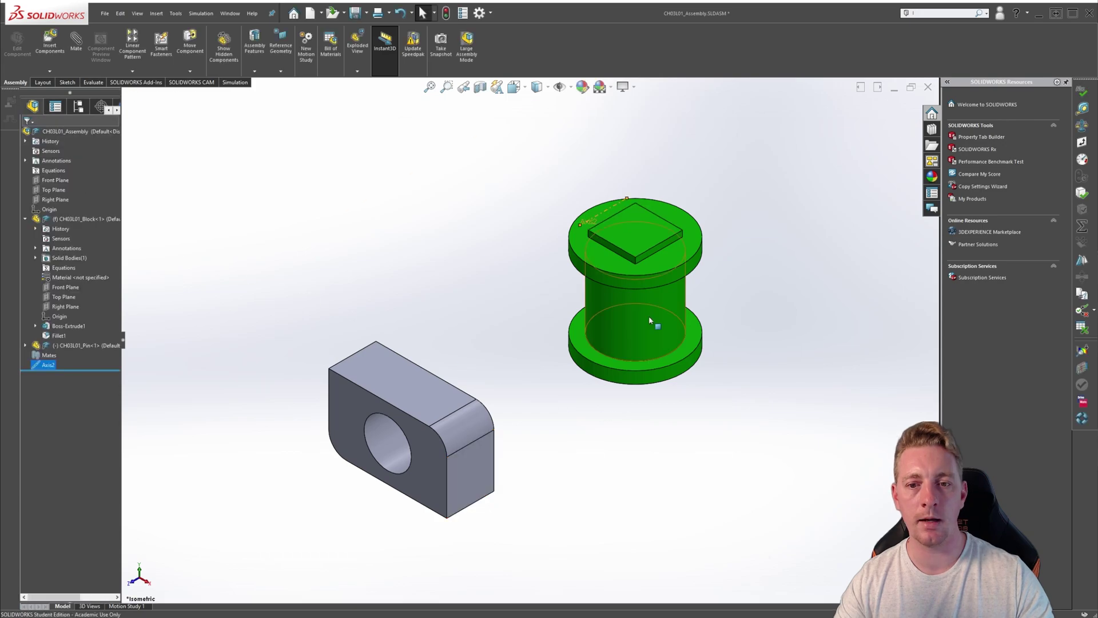
Step: Move and rotate the pin while viewing Axis2, then undo the pin rotations
{"action": "left_click_drag", "start_coordinate": [649, 314], "coordinate": [715, 383]}
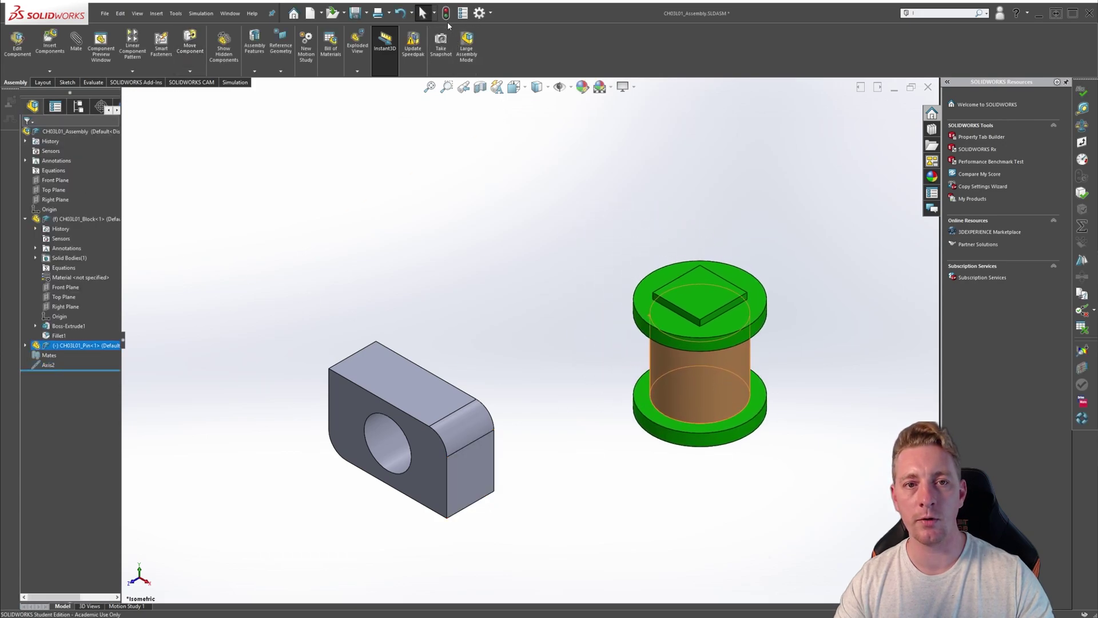
{"action": "left_click", "coordinate": [628, 245]}
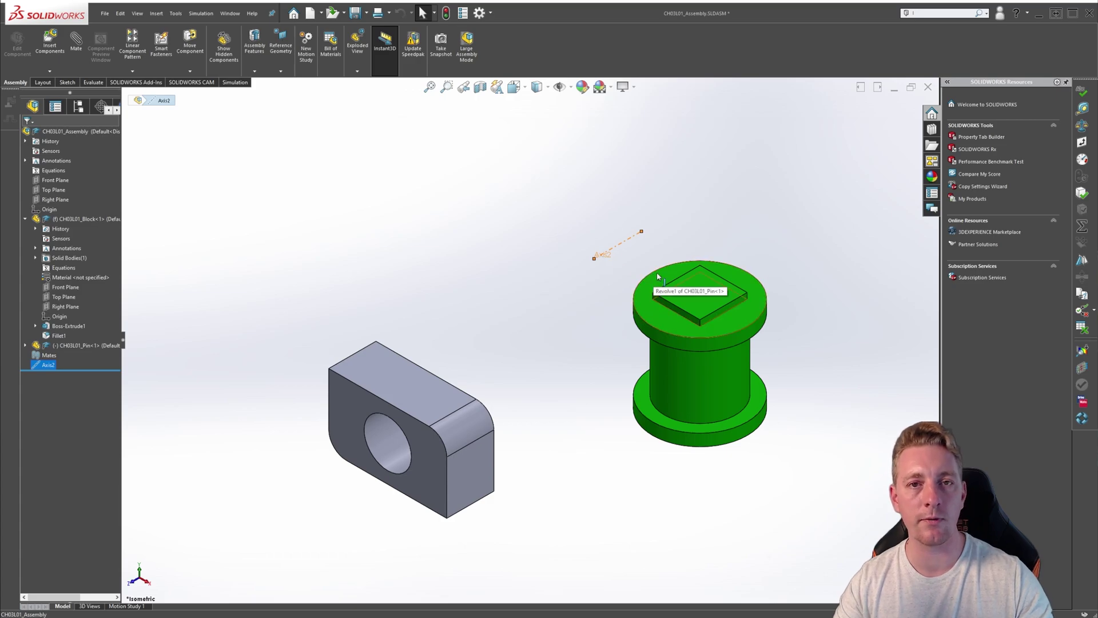
{"action": "left_click", "coordinate": [719, 378]}
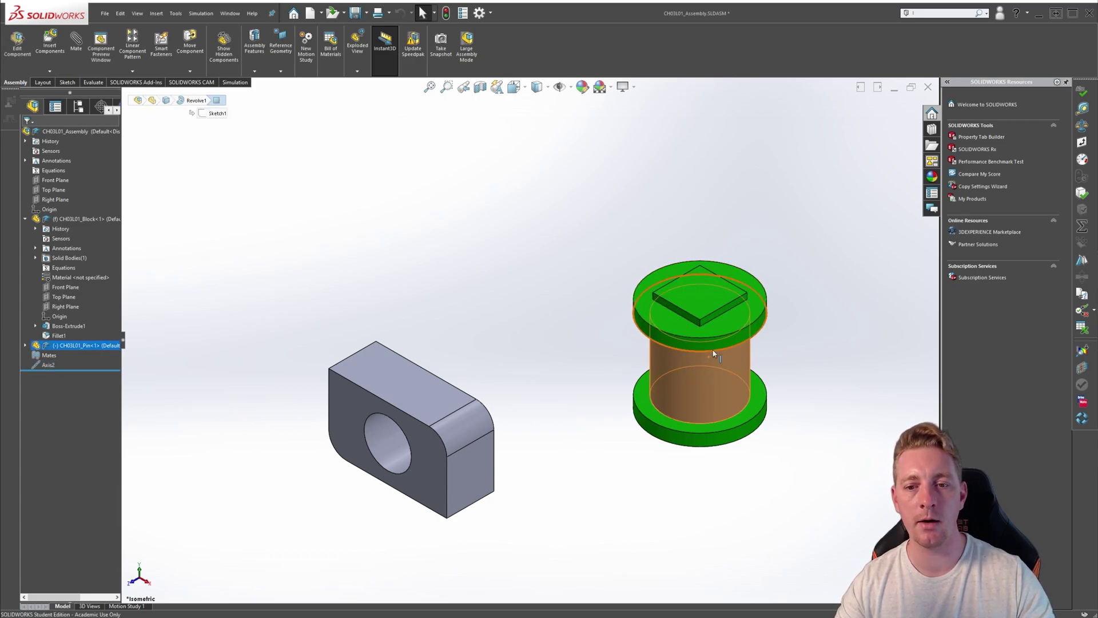
{"action": "right_click_drag", "start_coordinate": [712, 350], "coordinate": [689, 395]}
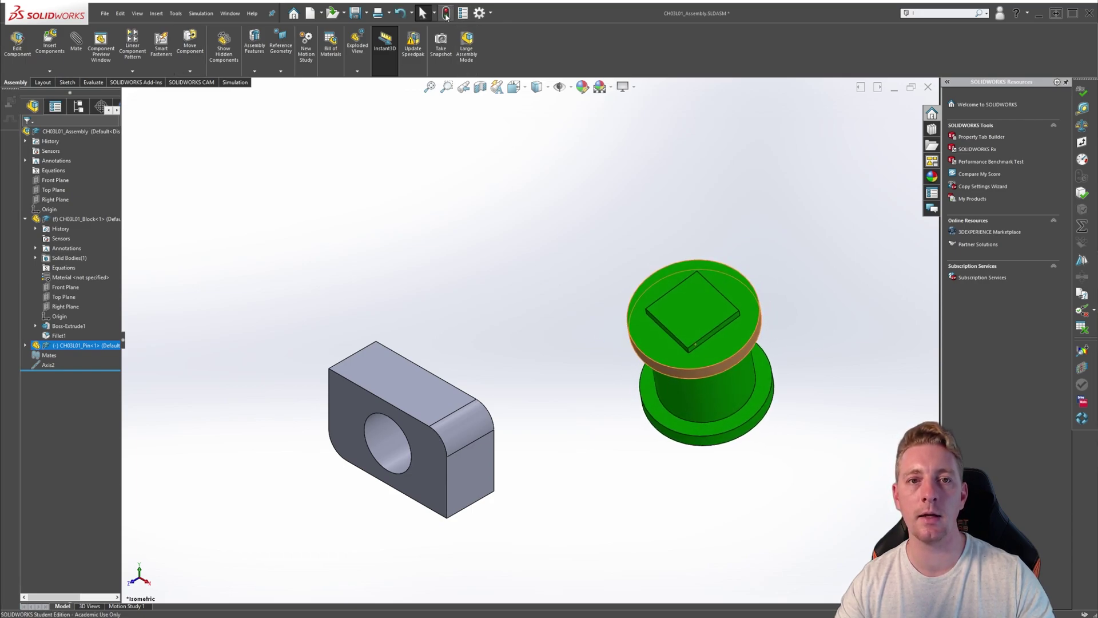
{"action": "left_click", "coordinate": [42, 366]}
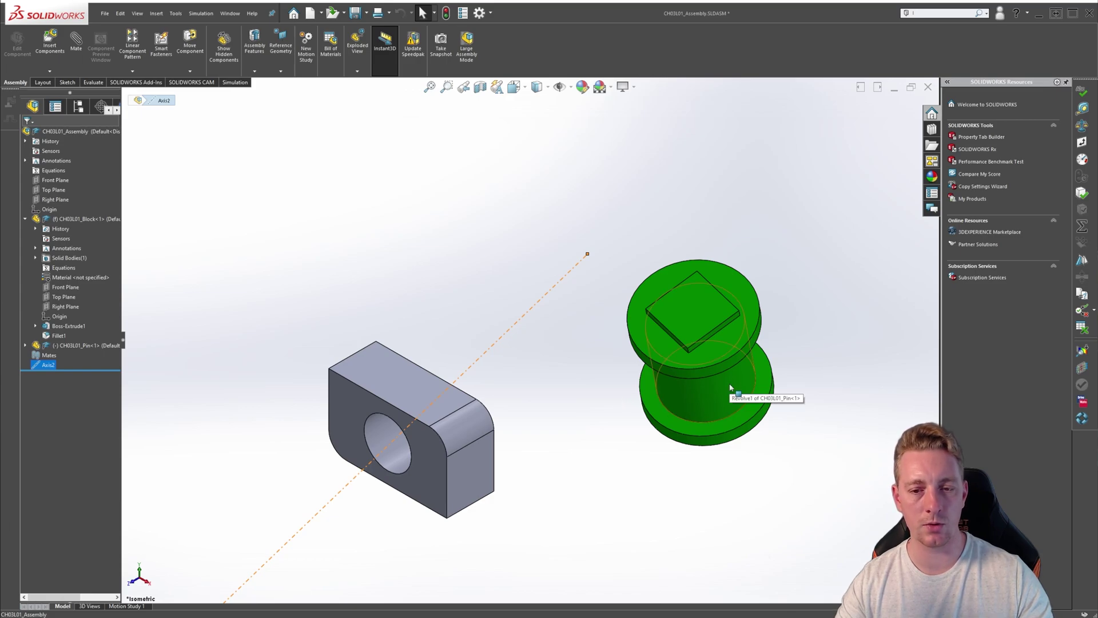
{"action": "key", "text": "ctrl+z"}
{"action": "key", "text": "ctrl+z"}
{"action": "key", "text": "ctrl+z"}
{"action": "key", "text": "ctrl+z"}
{"action": "key", "text": "ctrl+z"}
{"action": "key", "text": "ctrl+z"}
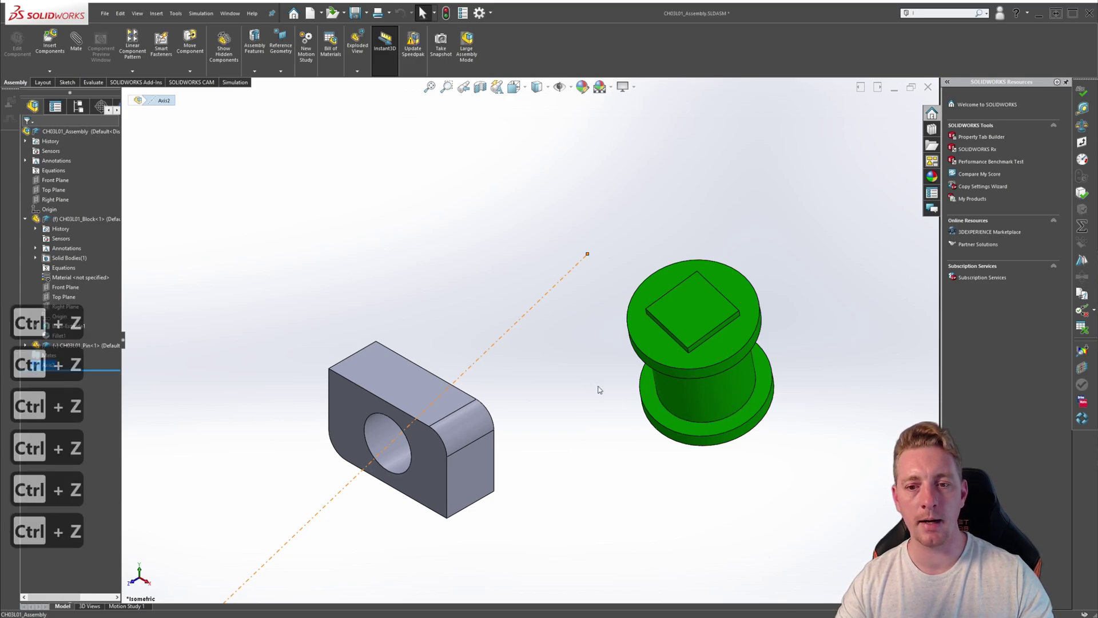
Step: Delete Axis2 and rotate the green pin back upright
{"action": "left_click", "coordinate": [46, 365]}
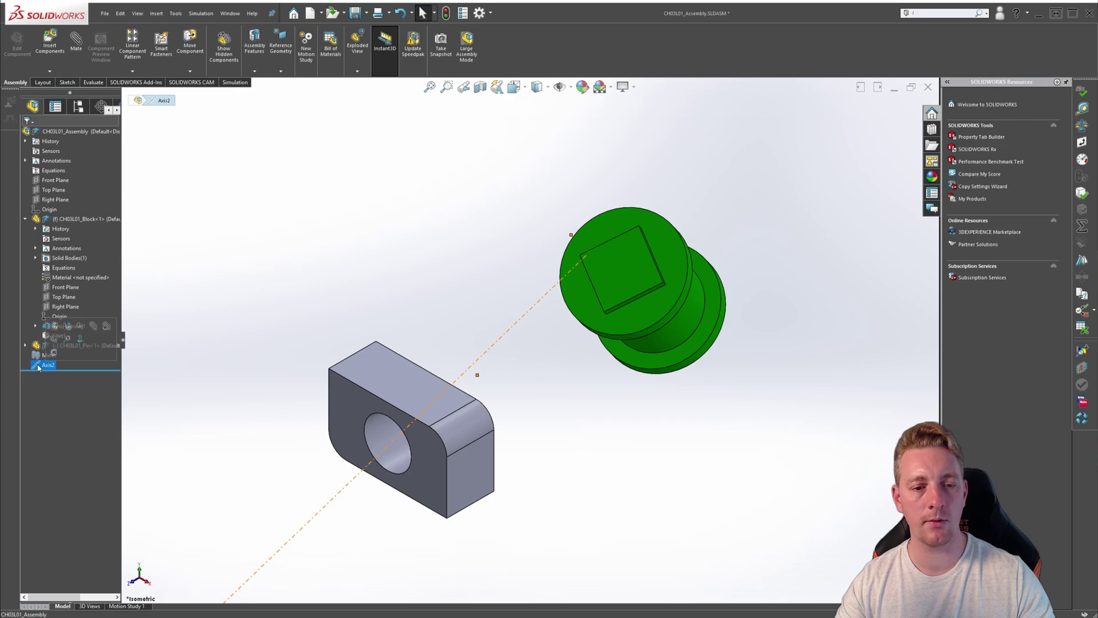
{"action": "right_click", "coordinate": [38, 366]}
{"action": "left_click", "coordinate": [60, 416]}
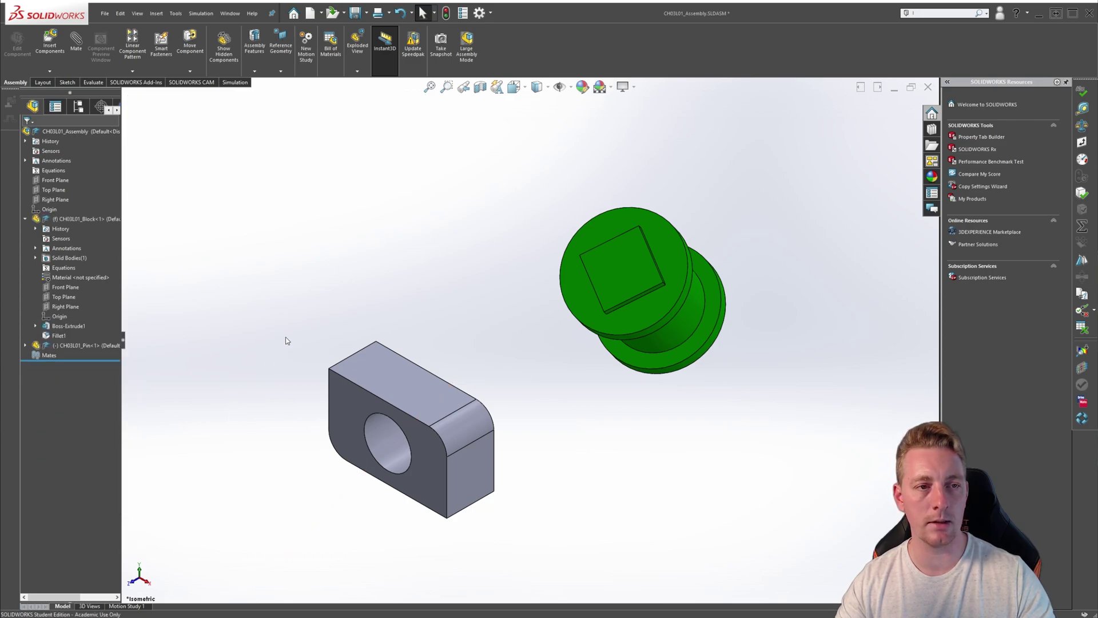
{"action": "left_click", "coordinate": [646, 309]}
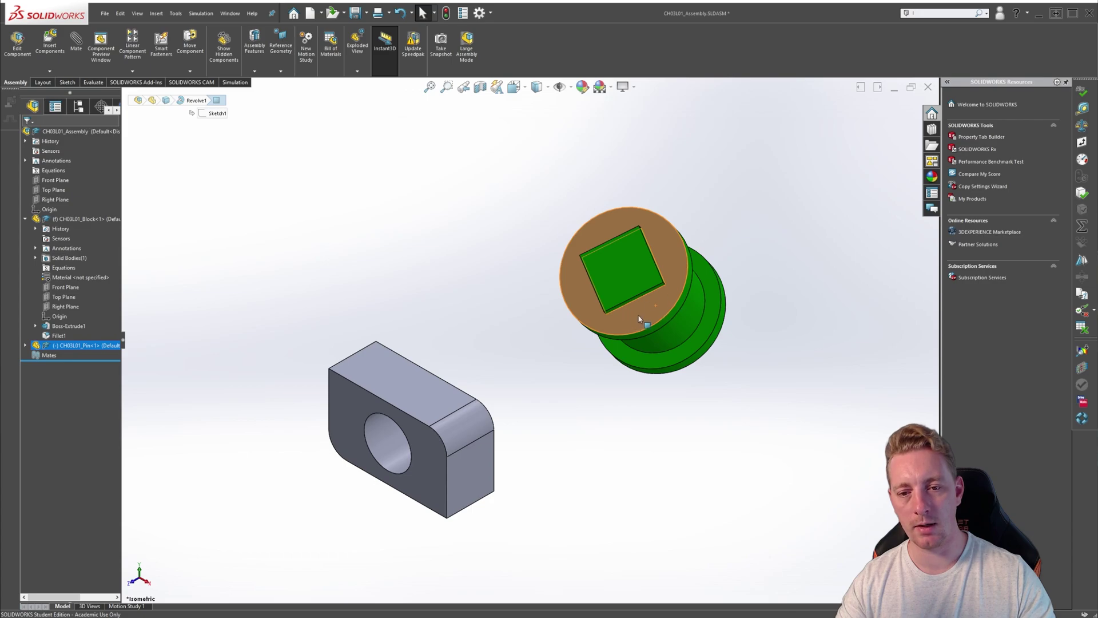
{"action": "right_click_drag", "start_coordinate": [639, 319], "coordinate": [660, 224]}
{"action": "key", "text": "Escape"}
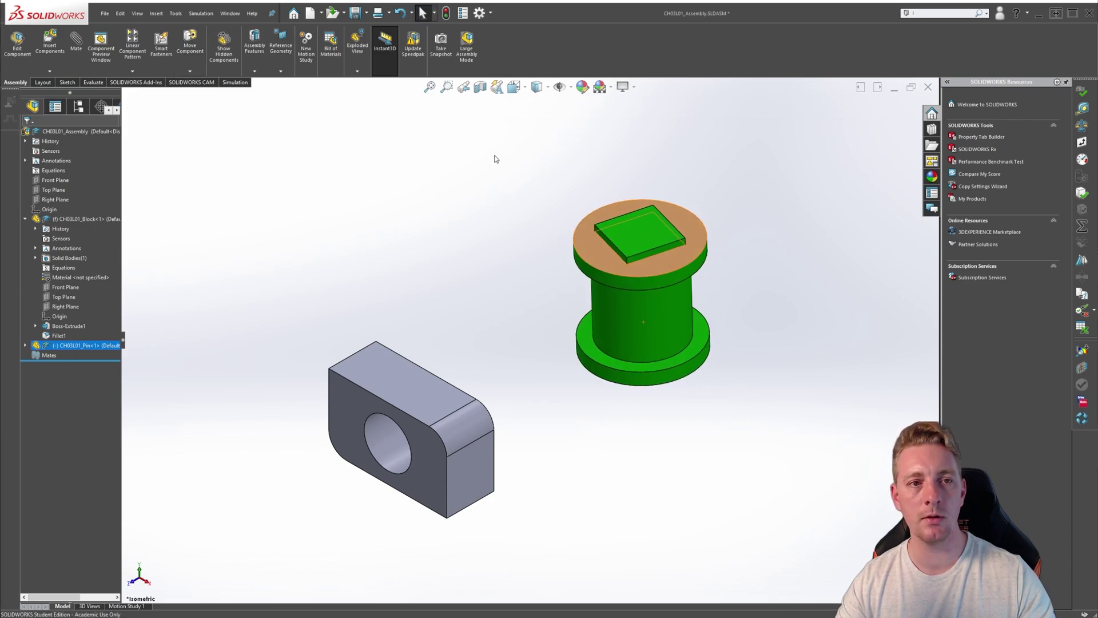
{"action": "left_click", "coordinate": [281, 72]}
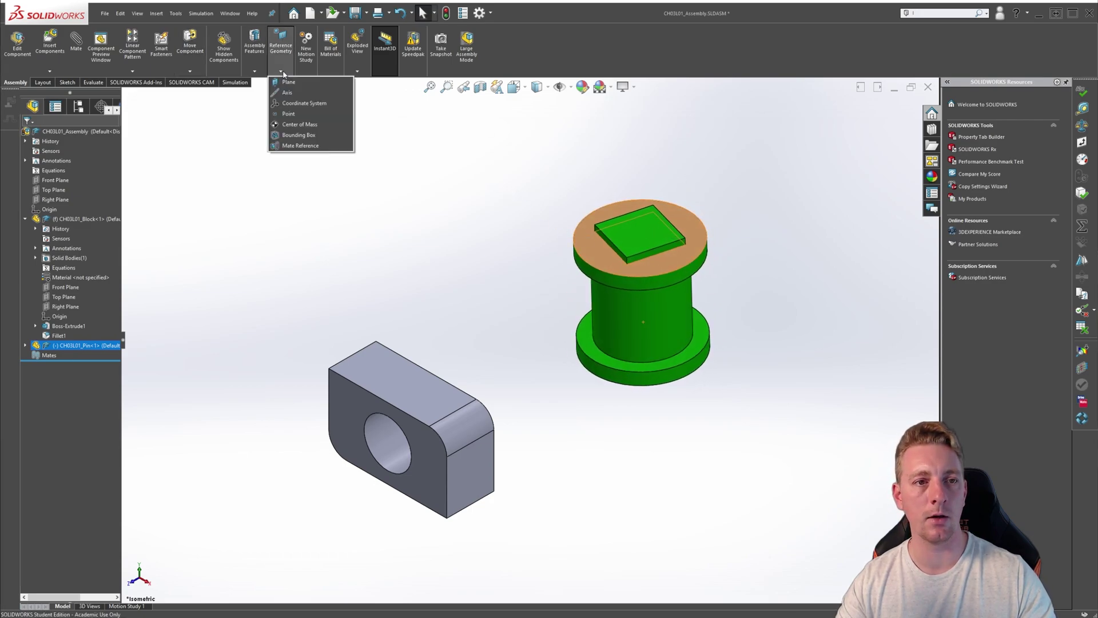
Step: Create Axis3 with Two Points/Vertices from the pin's boss corner to the block's top corner
{"action": "left_click", "coordinate": [417, 243]}
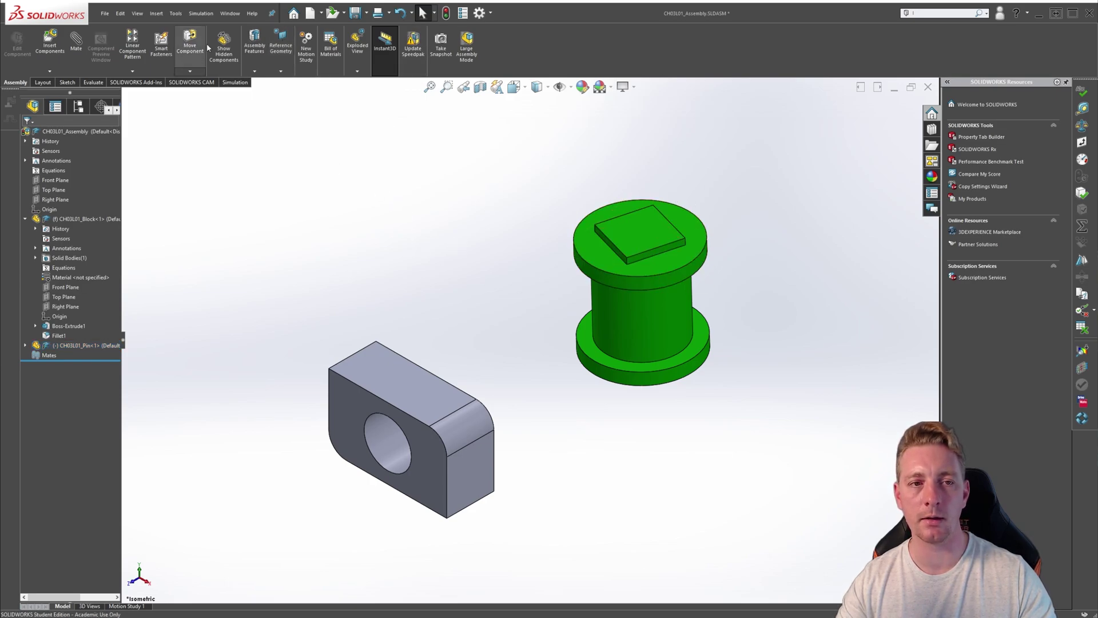
{"action": "left_click", "coordinate": [281, 72]}
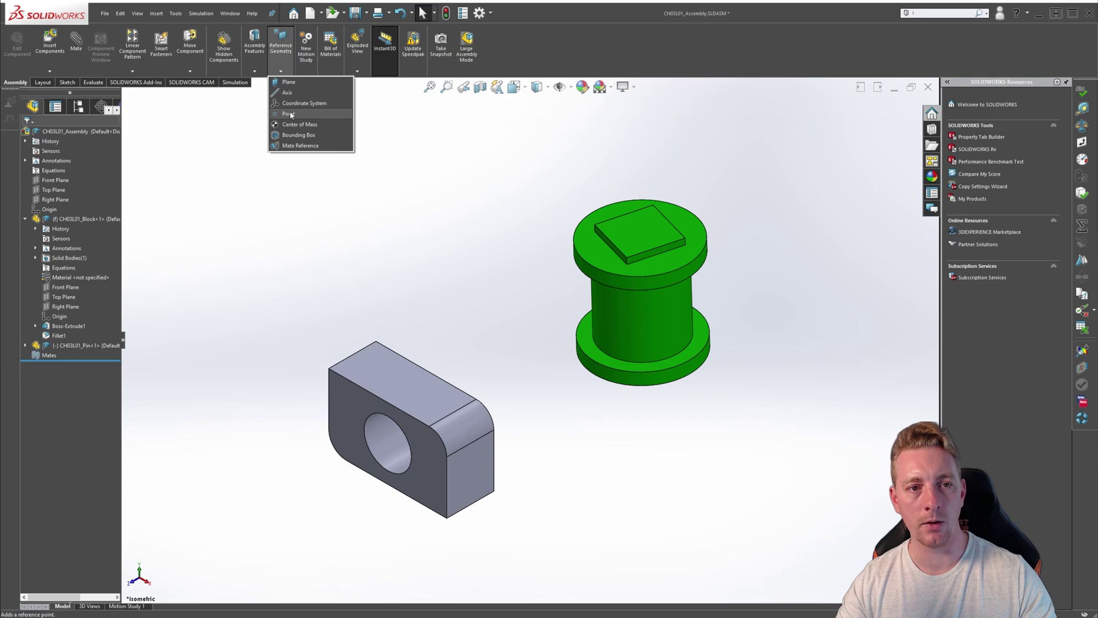
{"action": "left_click", "coordinate": [289, 96]}
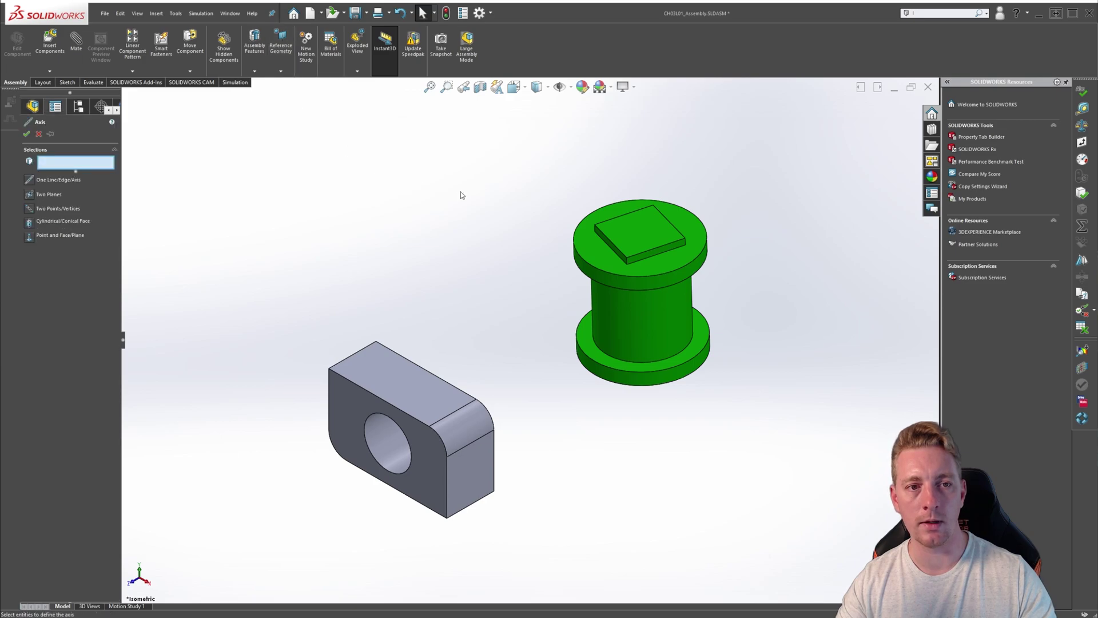
{"action": "left_click", "coordinate": [29, 208]}
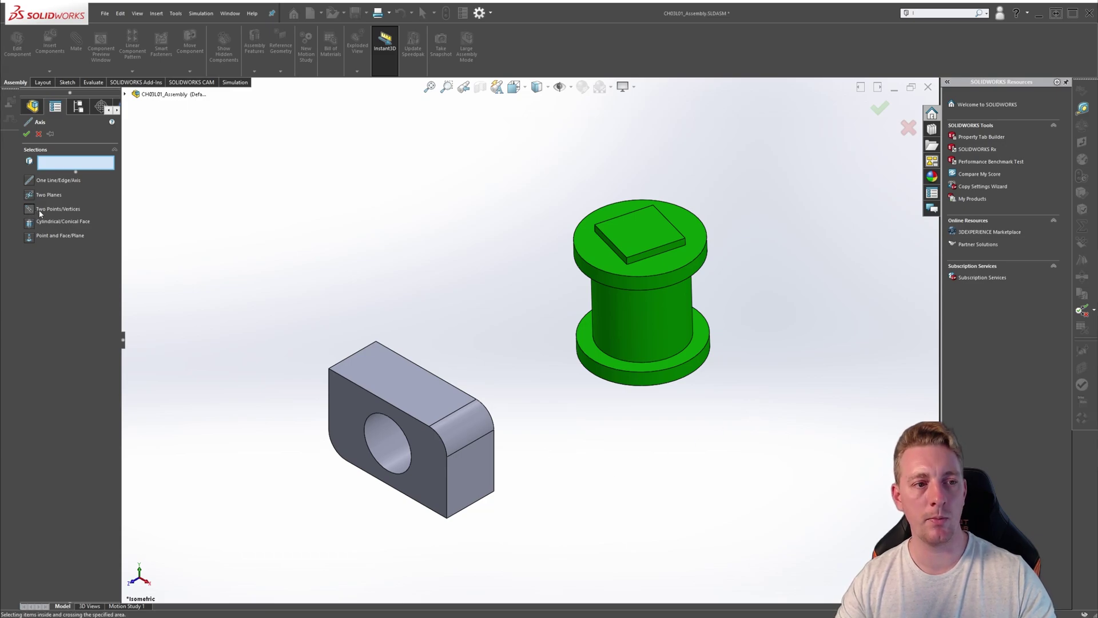
{"action": "left_click", "coordinate": [595, 226]}
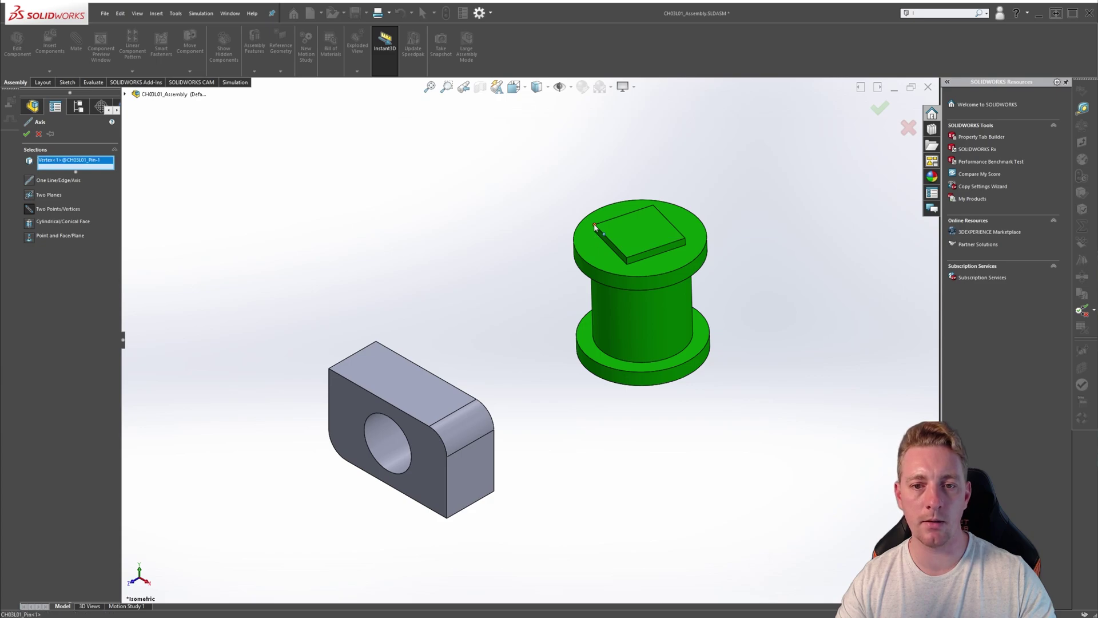
{"action": "left_click", "coordinate": [376, 342]}
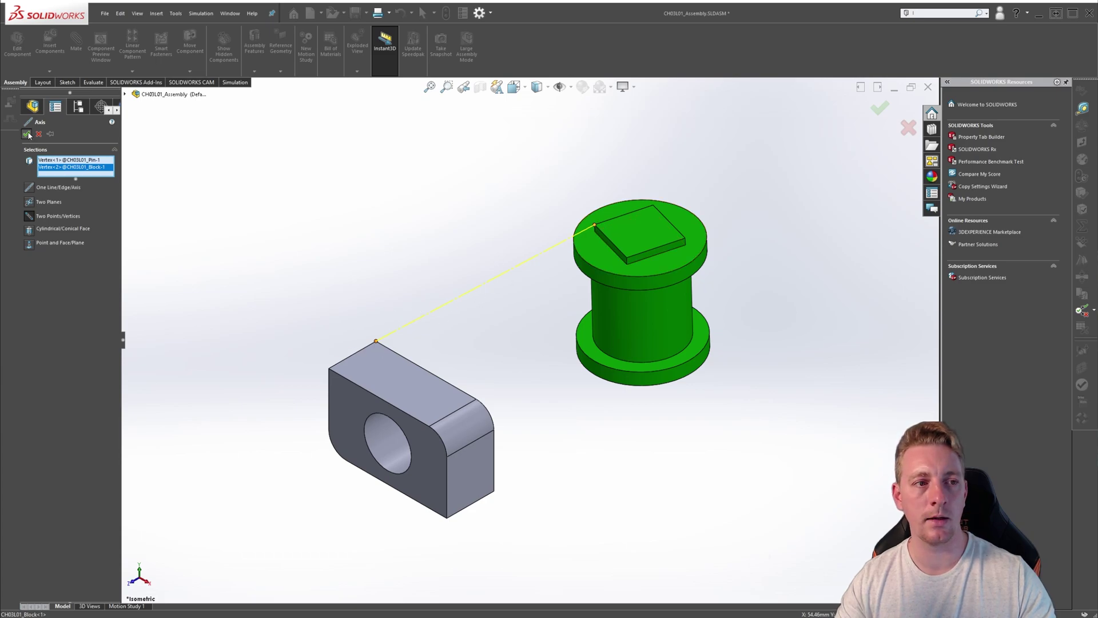
{"action": "key", "text": "Return"}
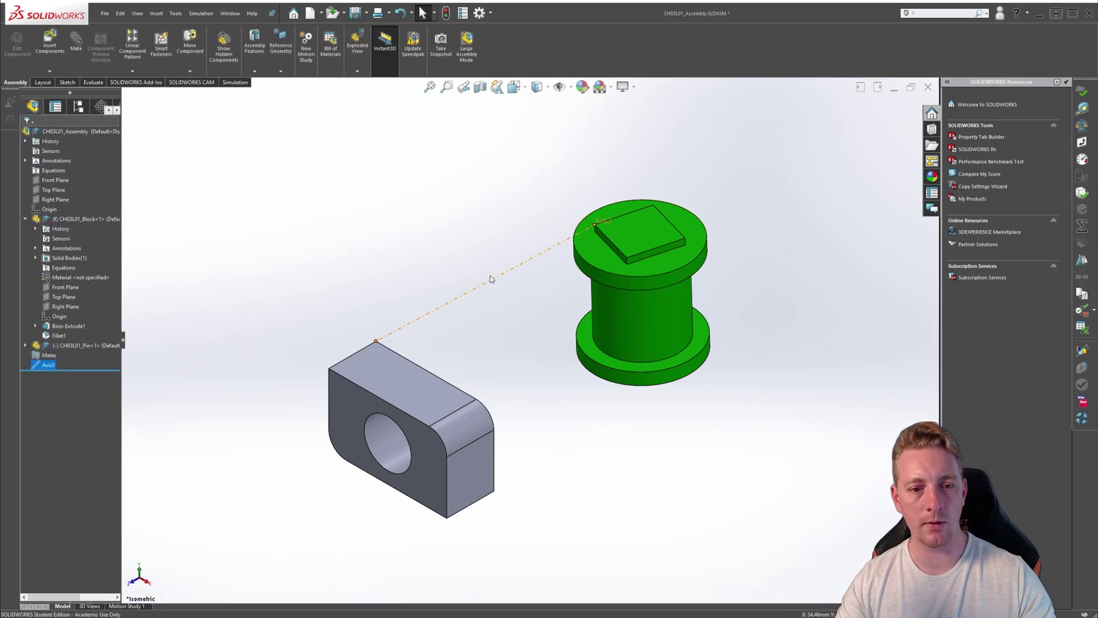
Step: Move the pin down and right, then select Axis3 to show its line
{"action": "left_click", "coordinate": [652, 323]}
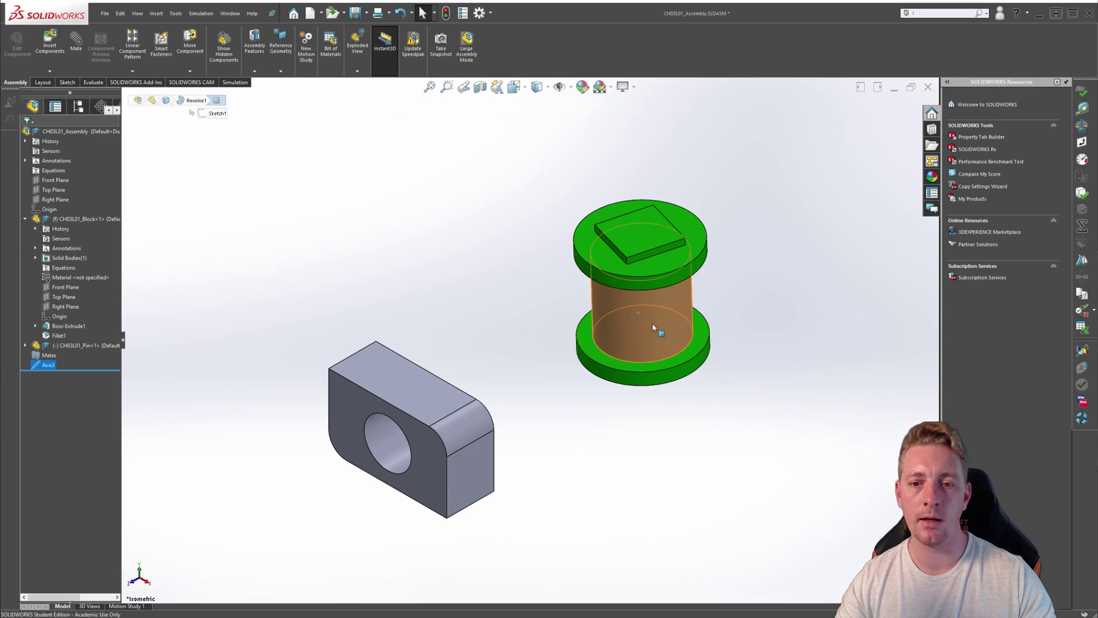
{"action": "left_click_drag", "start_coordinate": [652, 323], "coordinate": [737, 386]}
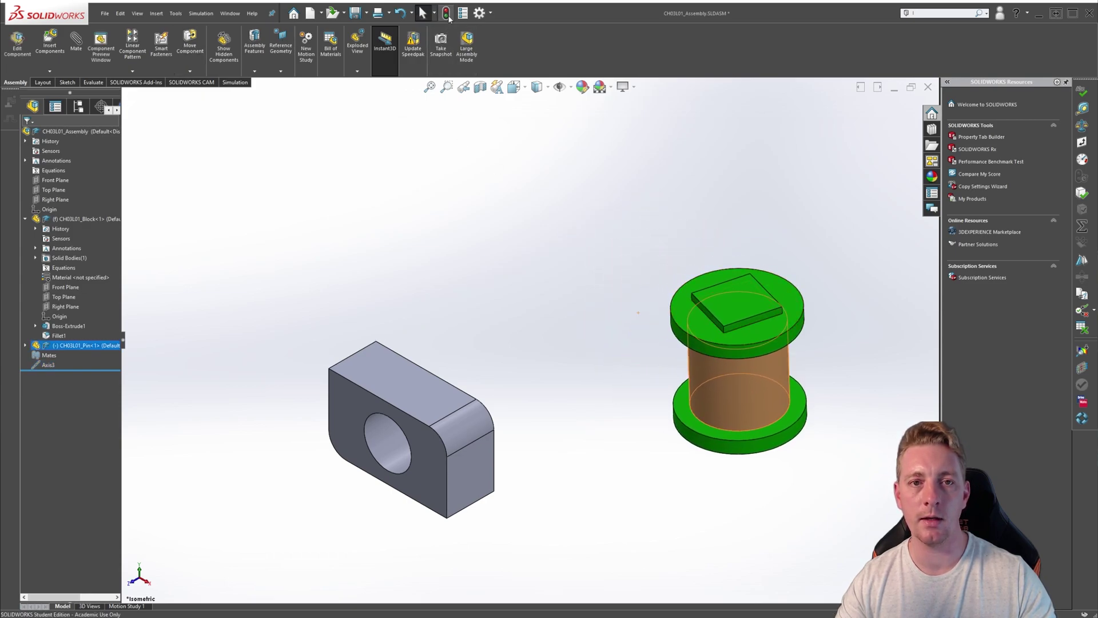
{"action": "left_click", "coordinate": [44, 367]}
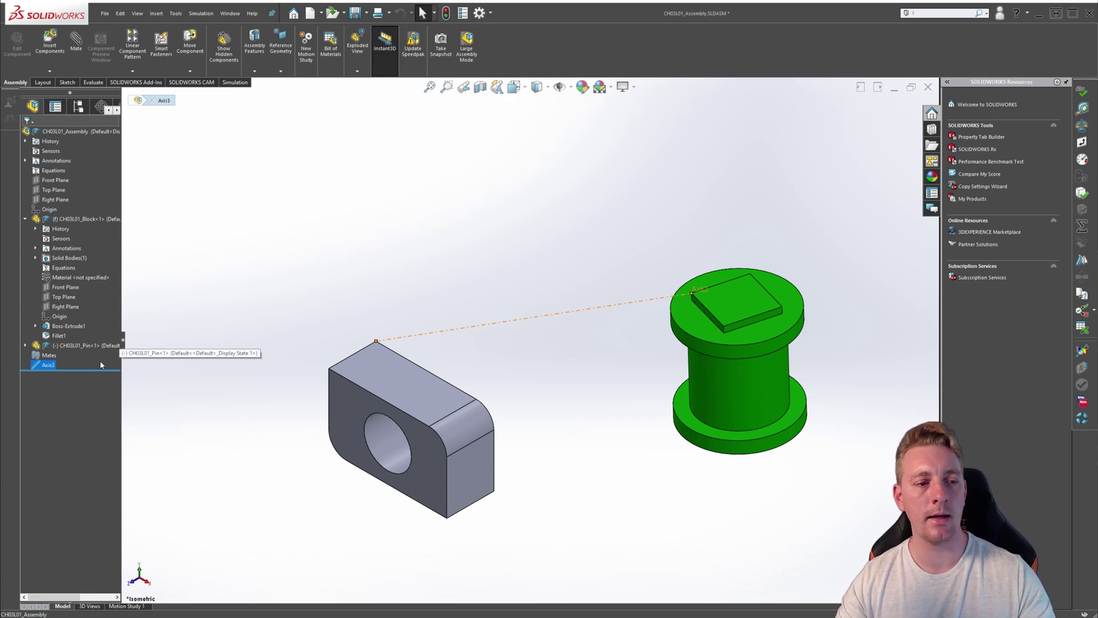
Step: Edit Axis3, clear its two vertex references, and switch to the Cylindrical/Conical Face method
{"action": "right_click", "coordinate": [41, 367]}
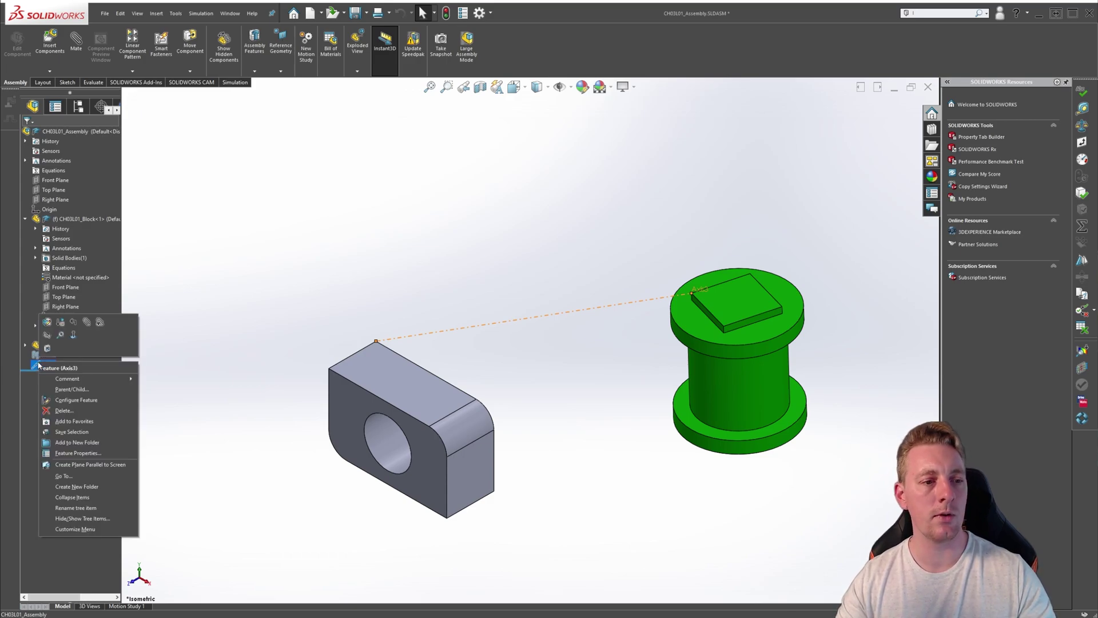
{"action": "left_click", "coordinate": [30, 399]}
{"action": "left_click", "coordinate": [39, 363]}
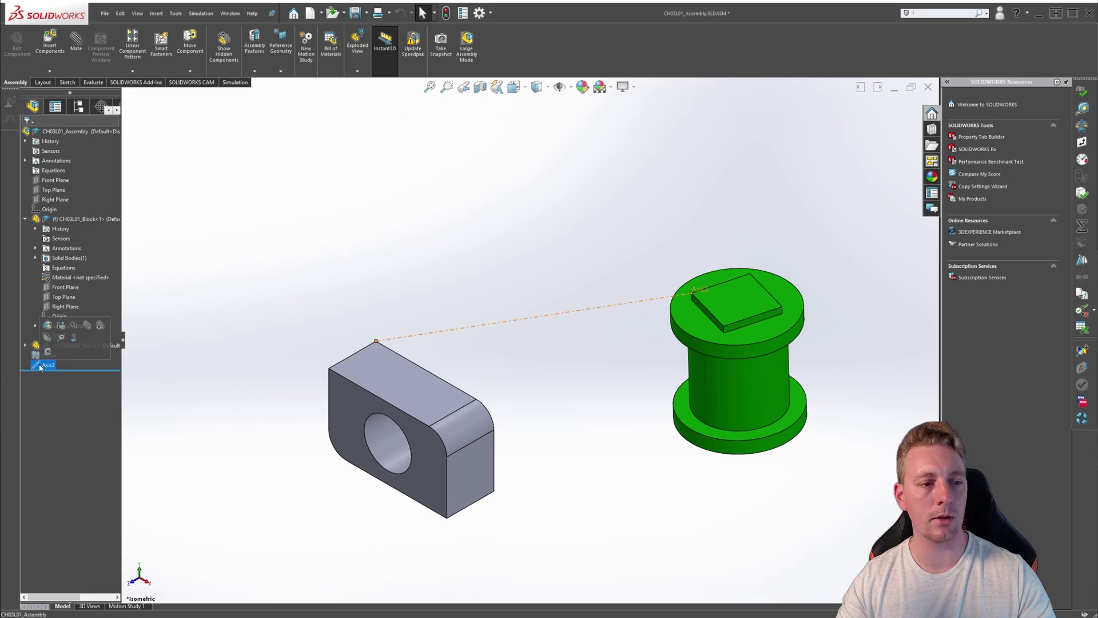
{"action": "left_click", "coordinate": [48, 327]}
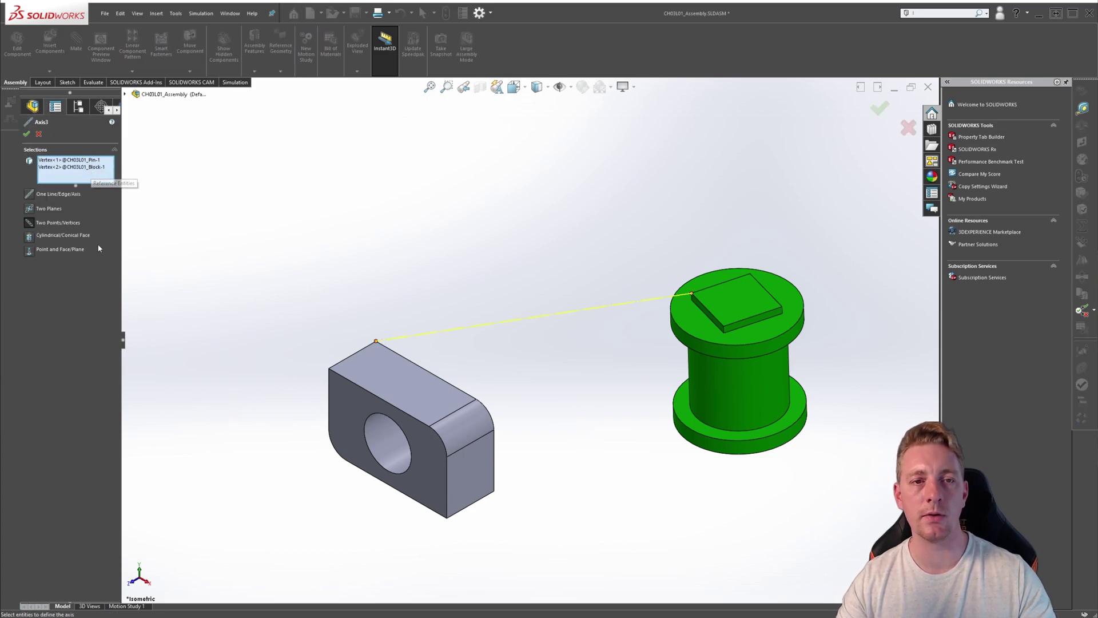
{"action": "left_click", "coordinate": [71, 167]}
{"action": "right_click", "coordinate": [72, 167]}
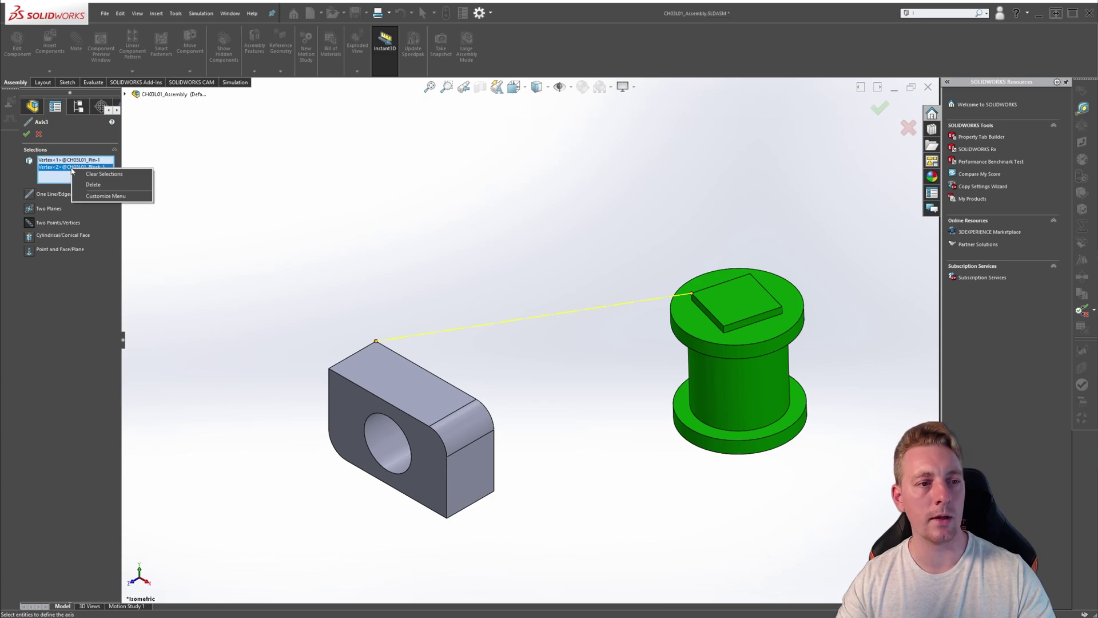
{"action": "left_click", "coordinate": [97, 175]}
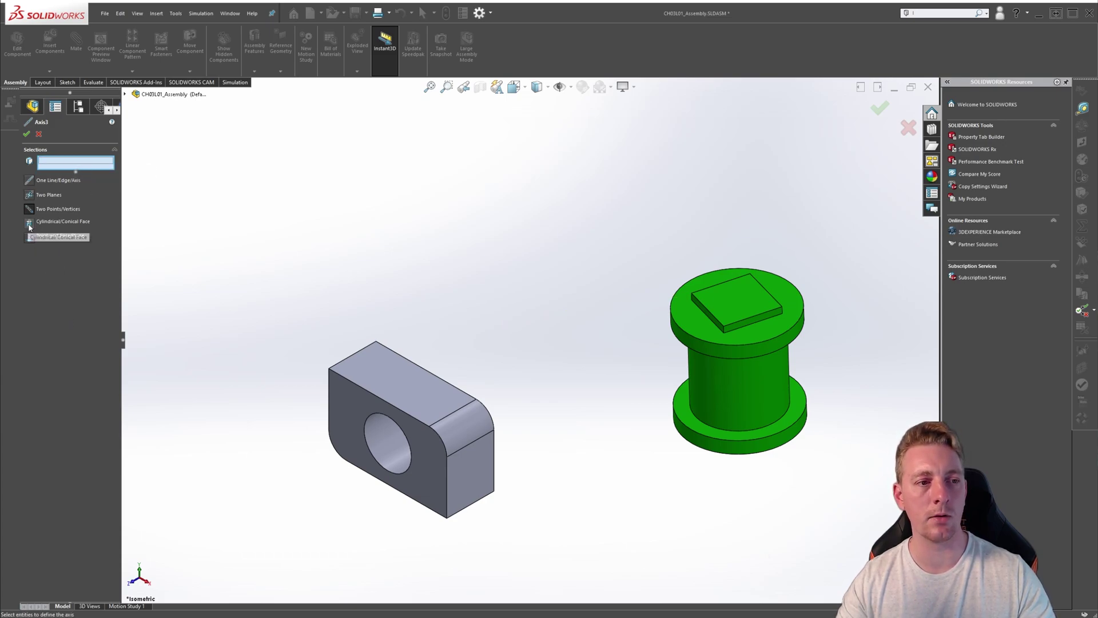
{"action": "left_click", "coordinate": [30, 224]}
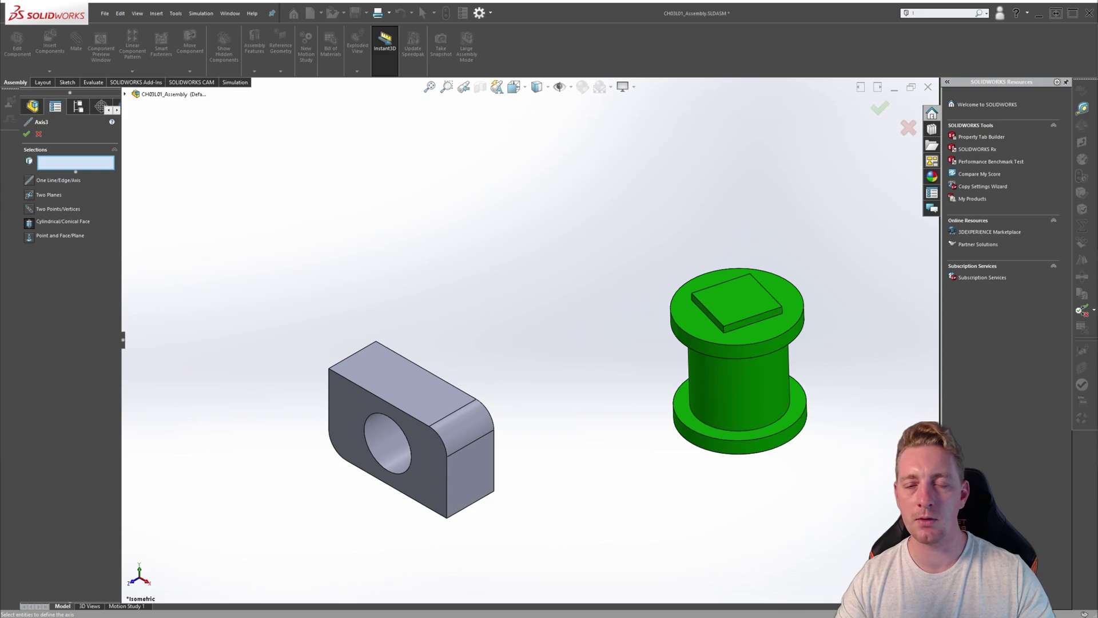
{"action": "left_click", "coordinate": [29, 224]}
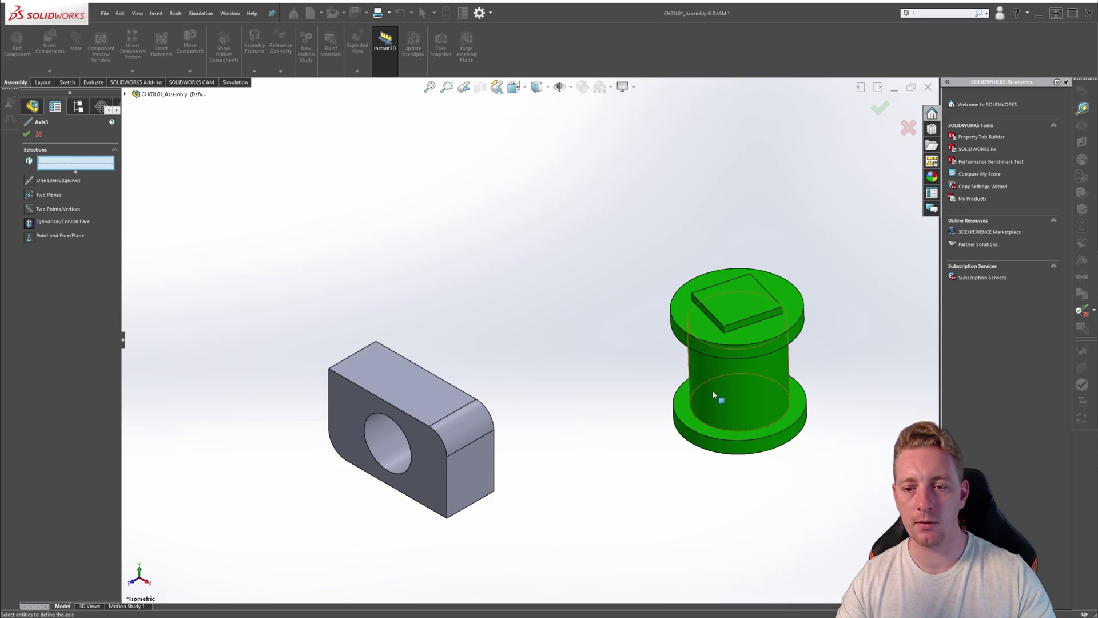
Step: Try the pin's cylinder face, then the block's rounded face for Axis3, clearing each selection
{"action": "left_click", "coordinate": [781, 373]}
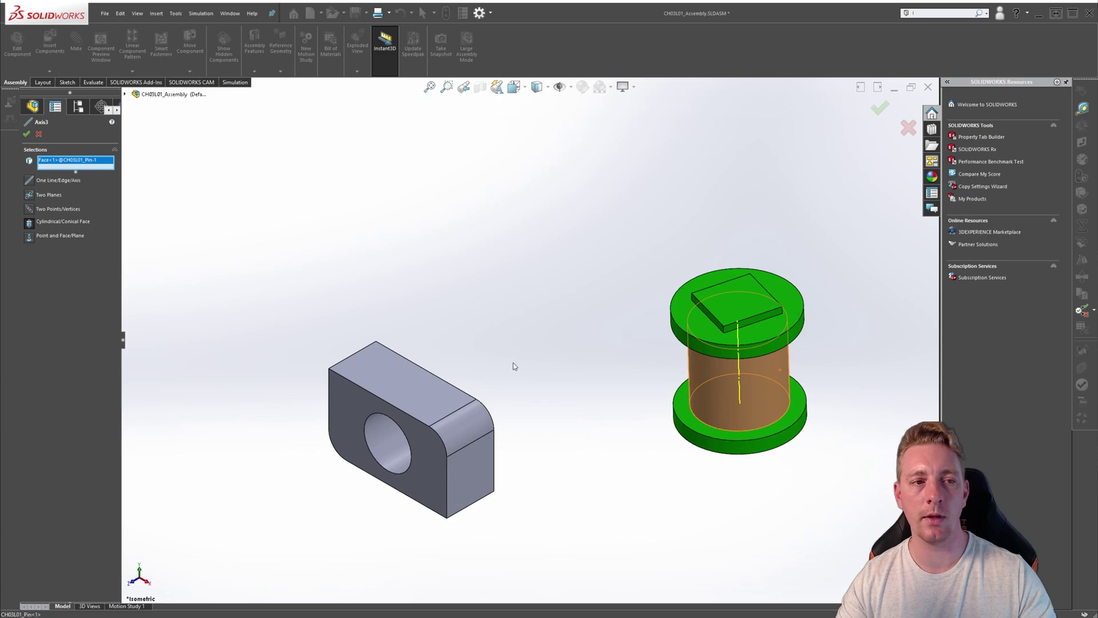
{"action": "right_click", "coordinate": [74, 161]}
{"action": "left_click", "coordinate": [95, 165]}
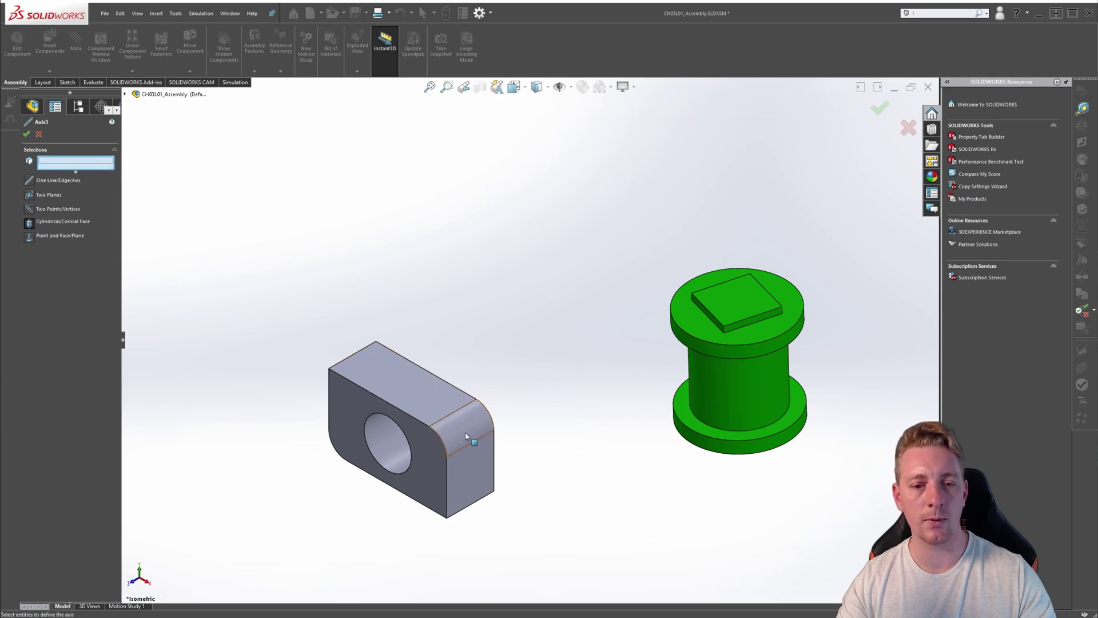
{"action": "left_click", "coordinate": [448, 438]}
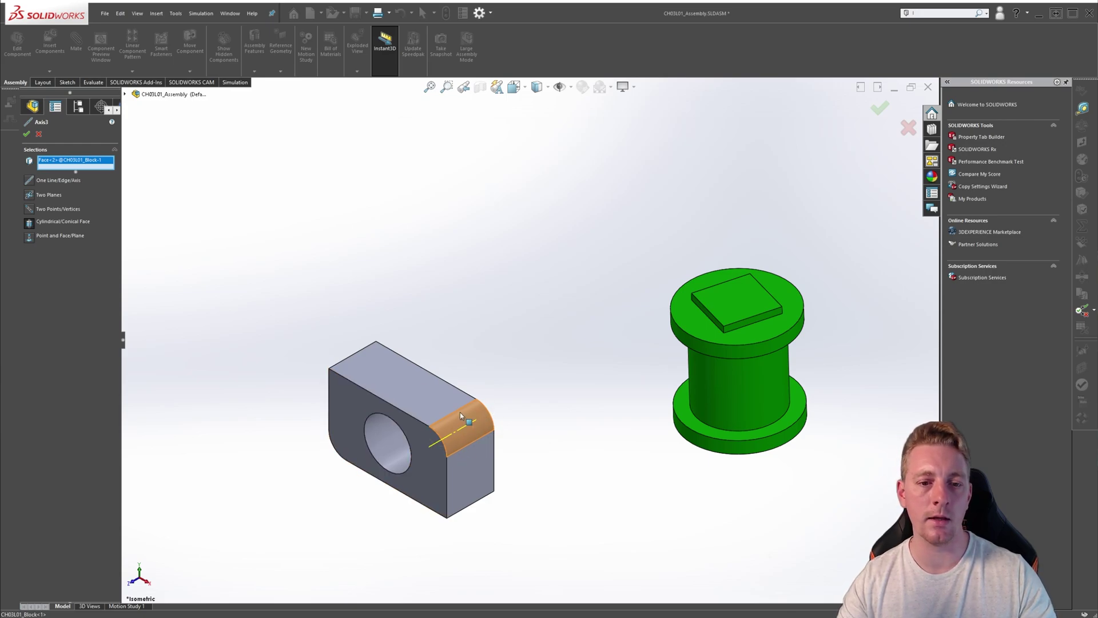
{"action": "right_click", "coordinate": [56, 160]}
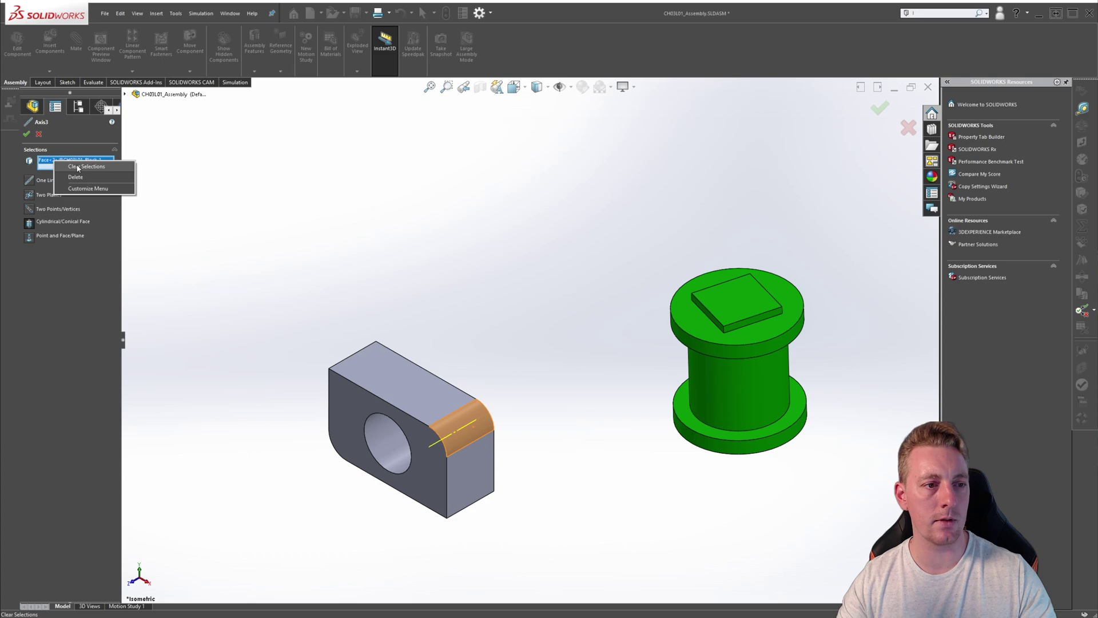
{"action": "left_click", "coordinate": [78, 167]}
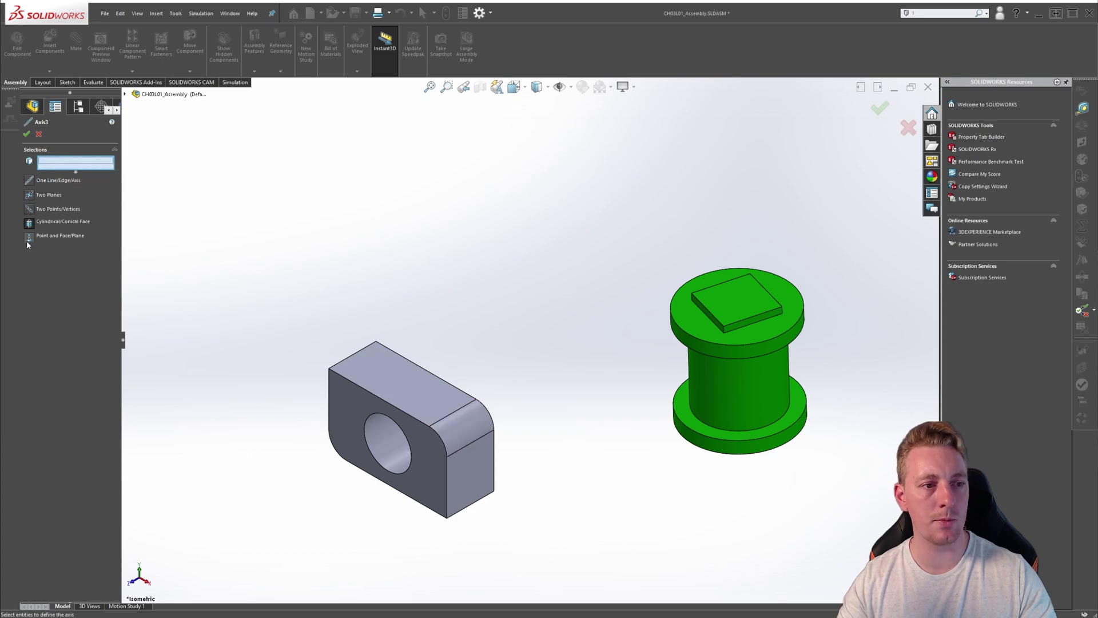
Step: Switch Axis3 to Point and Face/Plane, try the pin's square end face and a block corner, then clear them
{"action": "left_click", "coordinate": [76, 240]}
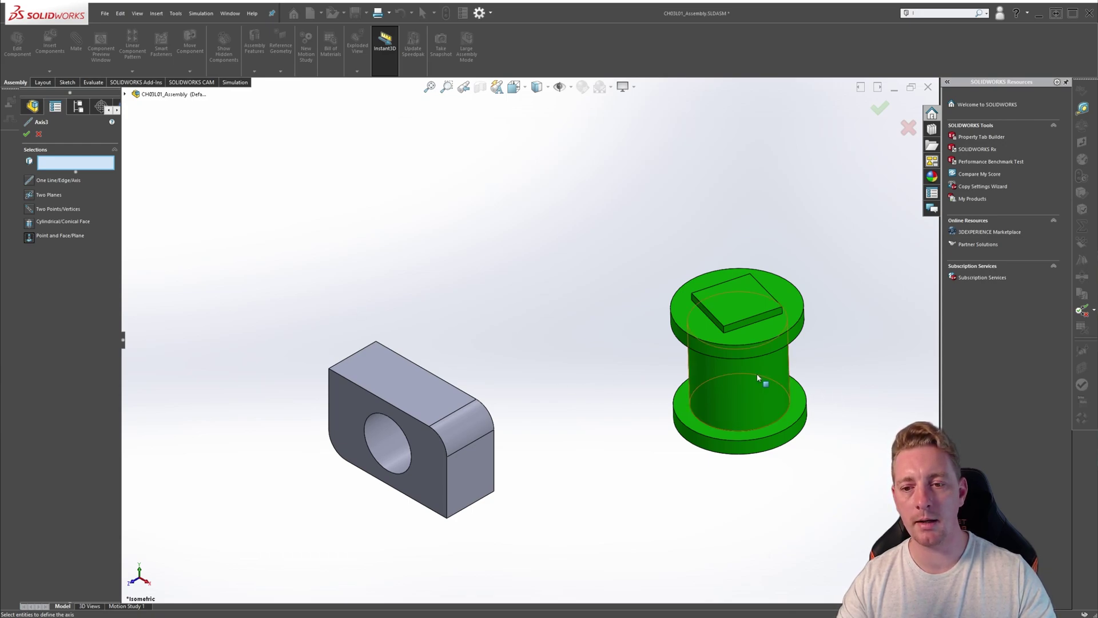
{"action": "right_click_drag", "start_coordinate": [767, 371], "coordinate": [818, 457]}
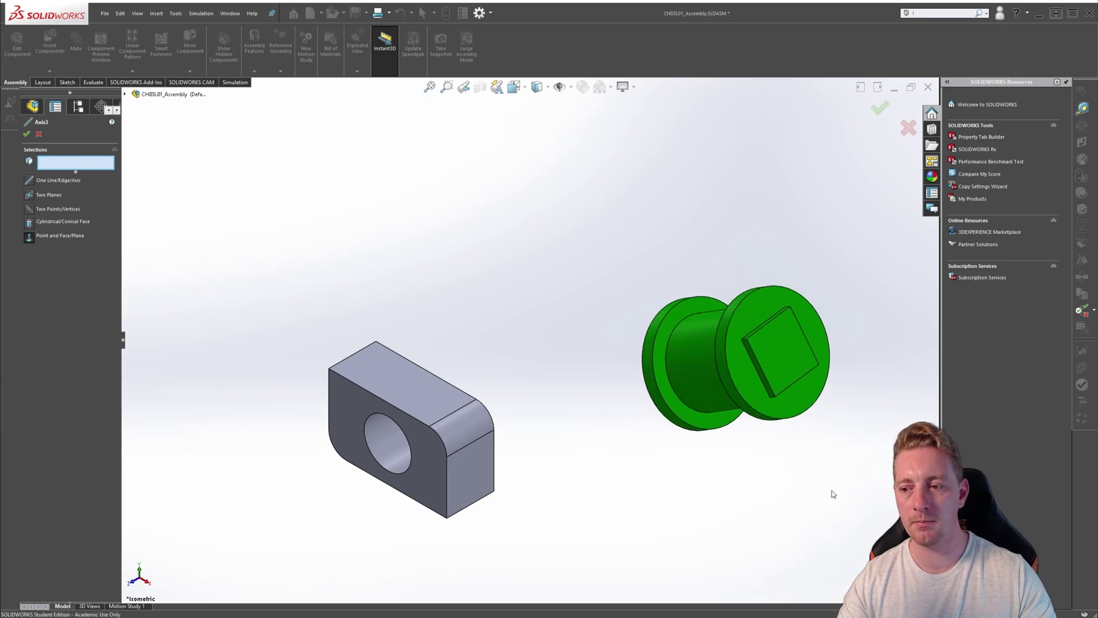
{"action": "left_click", "coordinate": [799, 360]}
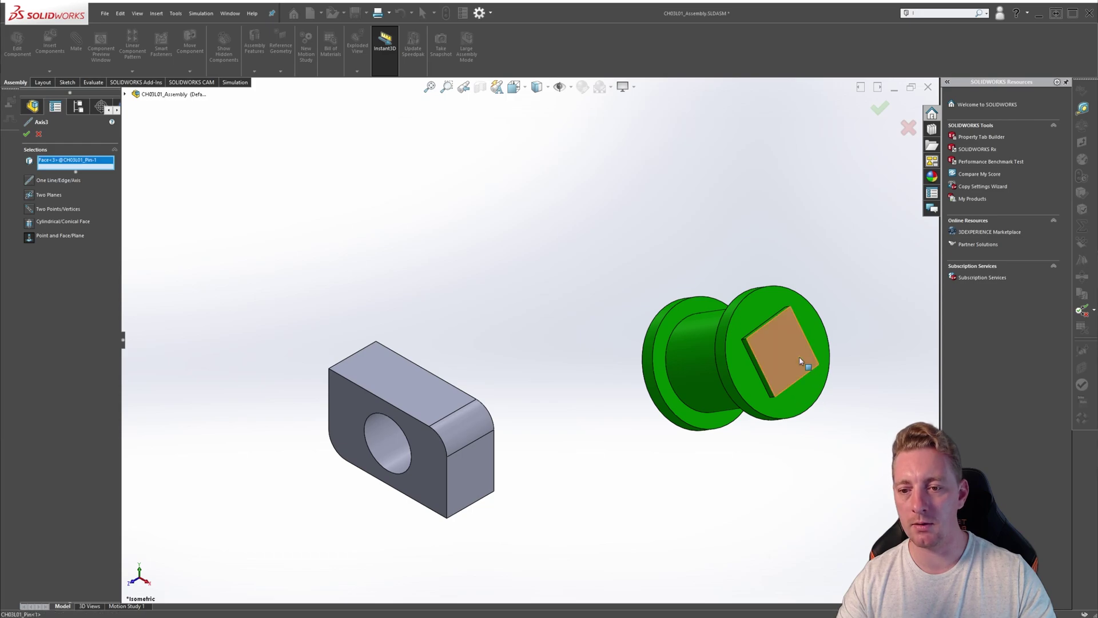
{"action": "left_click", "coordinate": [495, 430]}
{"action": "middle_click_drag", "start_coordinate": [502, 436], "coordinate": [484, 365]}
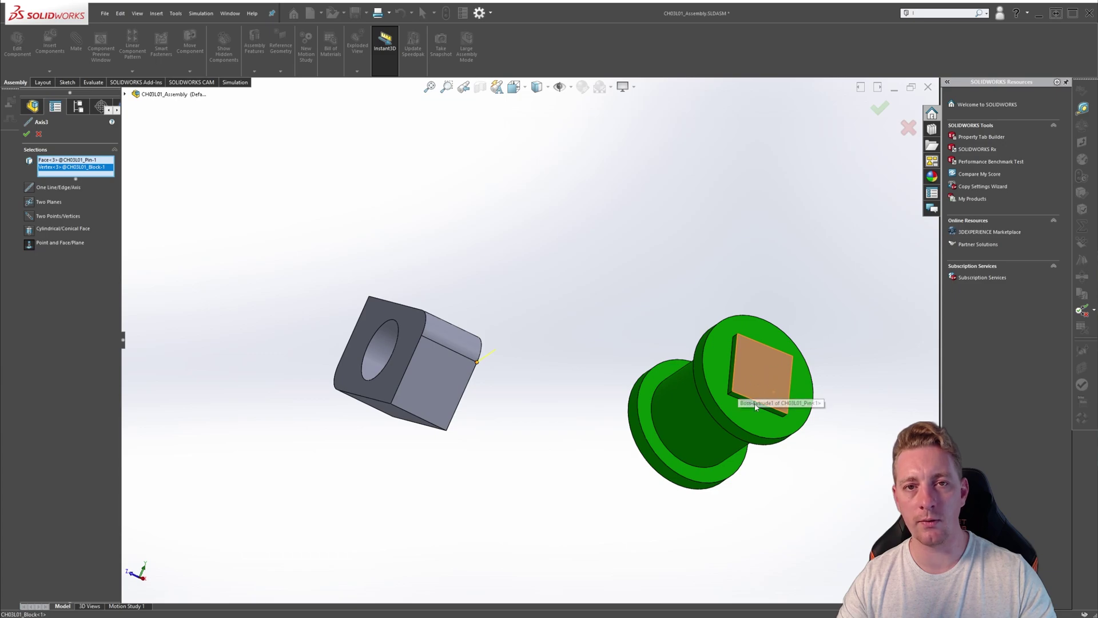
{"action": "key", "text": "ctrl+7"}
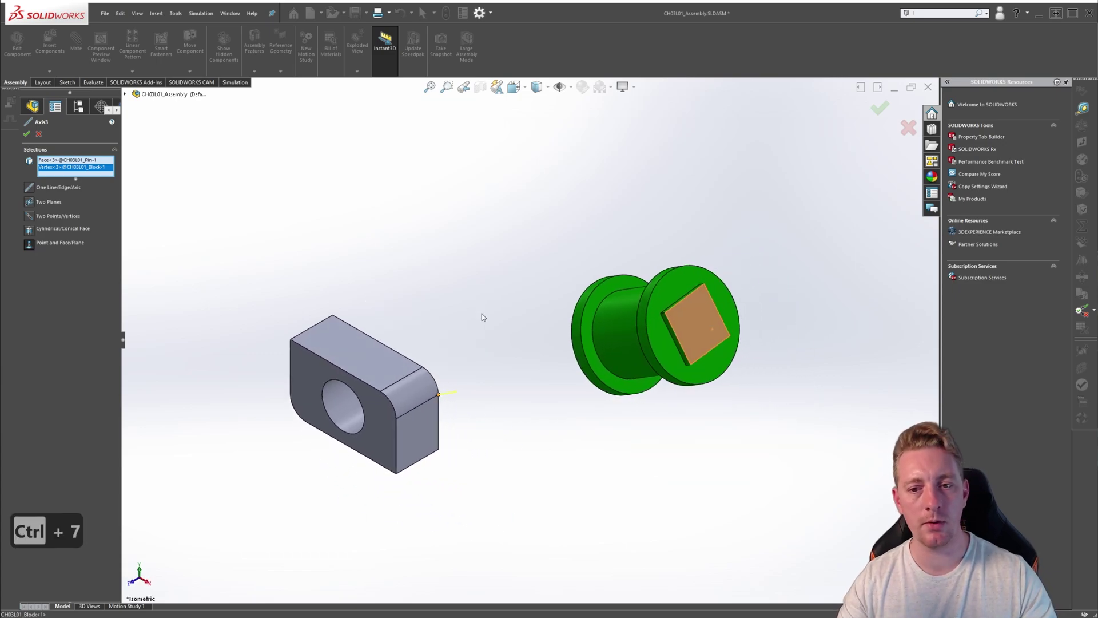
{"action": "right_click", "coordinate": [475, 274]}
{"action": "right_click", "coordinate": [38, 165]}
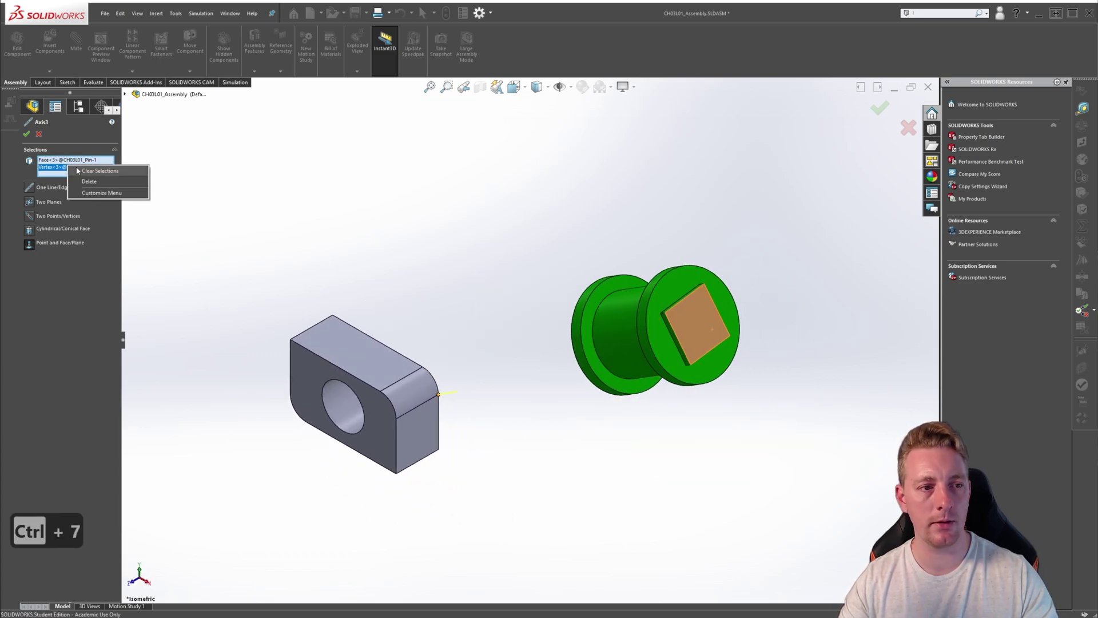
{"action": "left_click", "coordinate": [68, 179]}
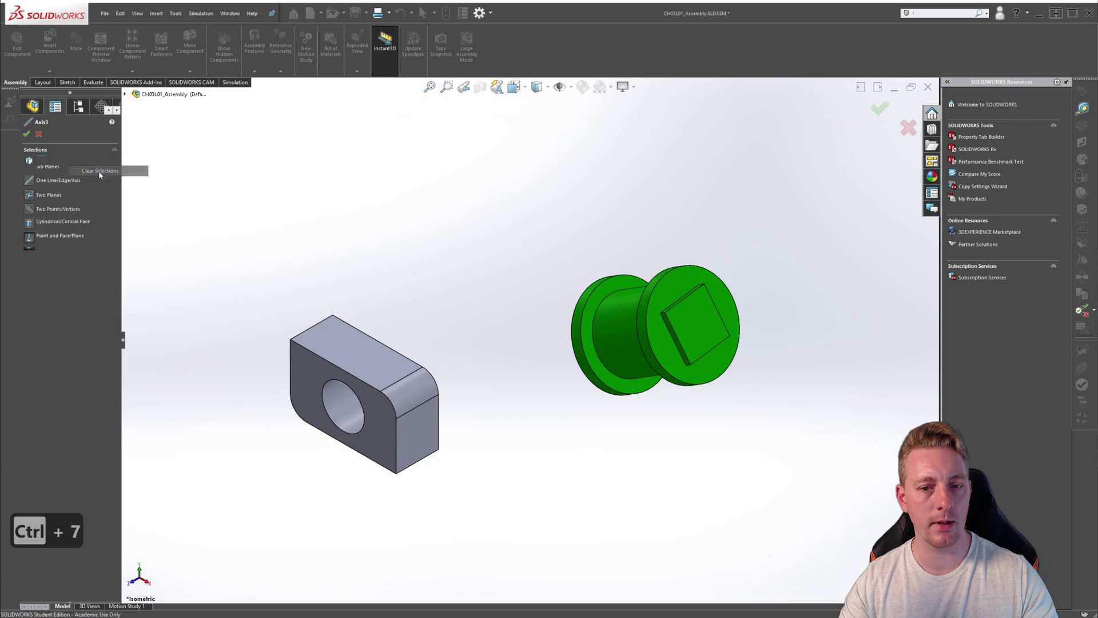
Step: Define Axis3 from the block's top face and a corner of the pin's square boss, and confirm
{"action": "left_click", "coordinate": [373, 366]}
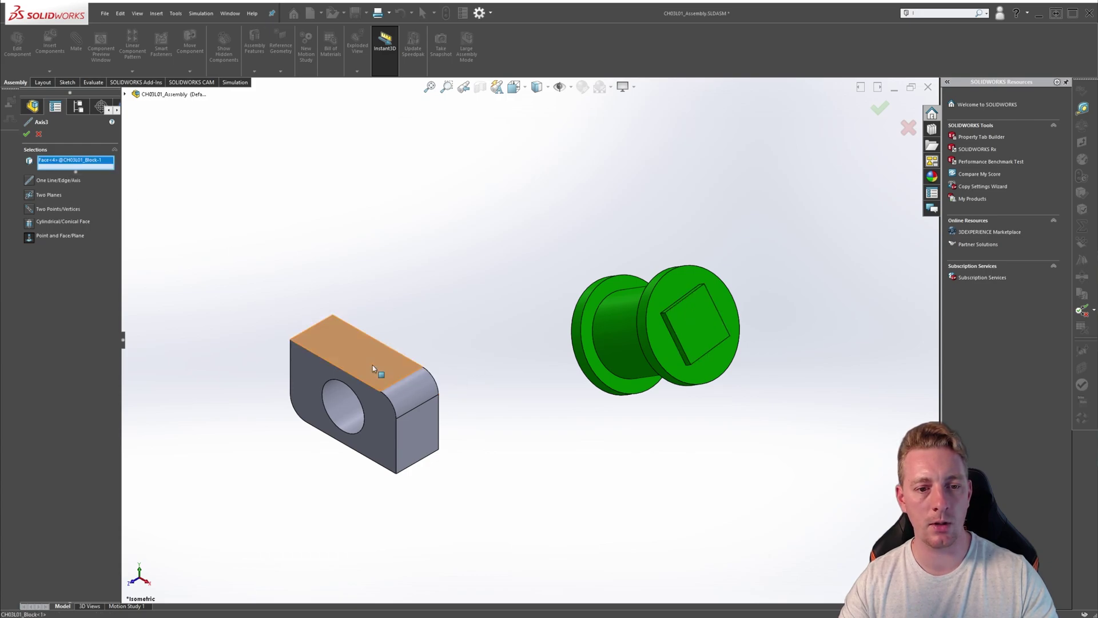
{"action": "left_click", "coordinate": [663, 313]}
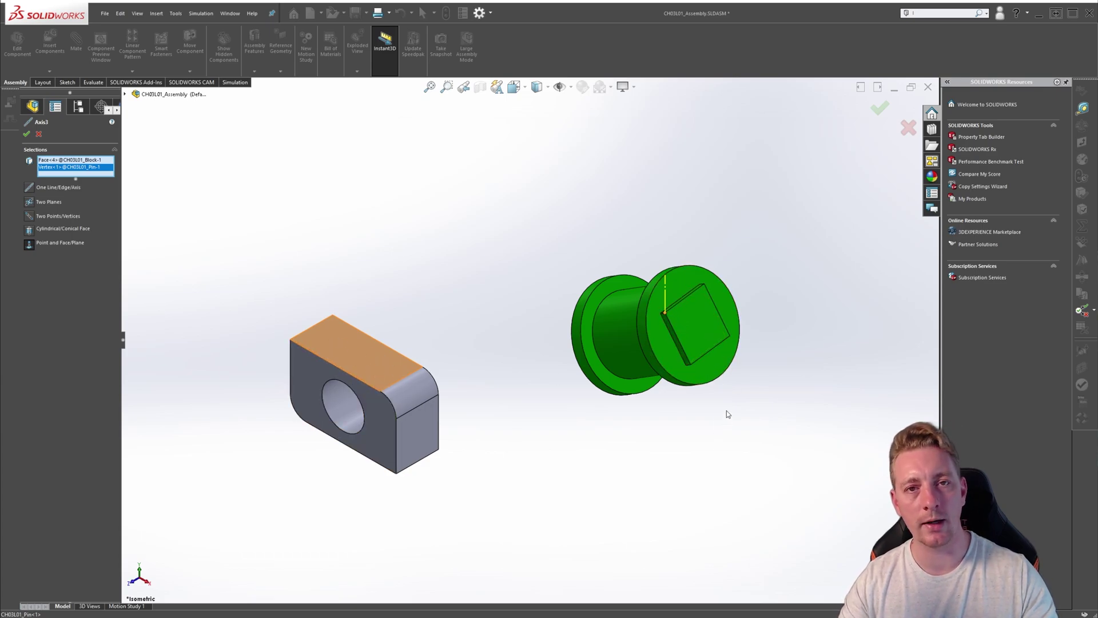
{"action": "middle_click_drag", "start_coordinate": [723, 402], "coordinate": [674, 385]}
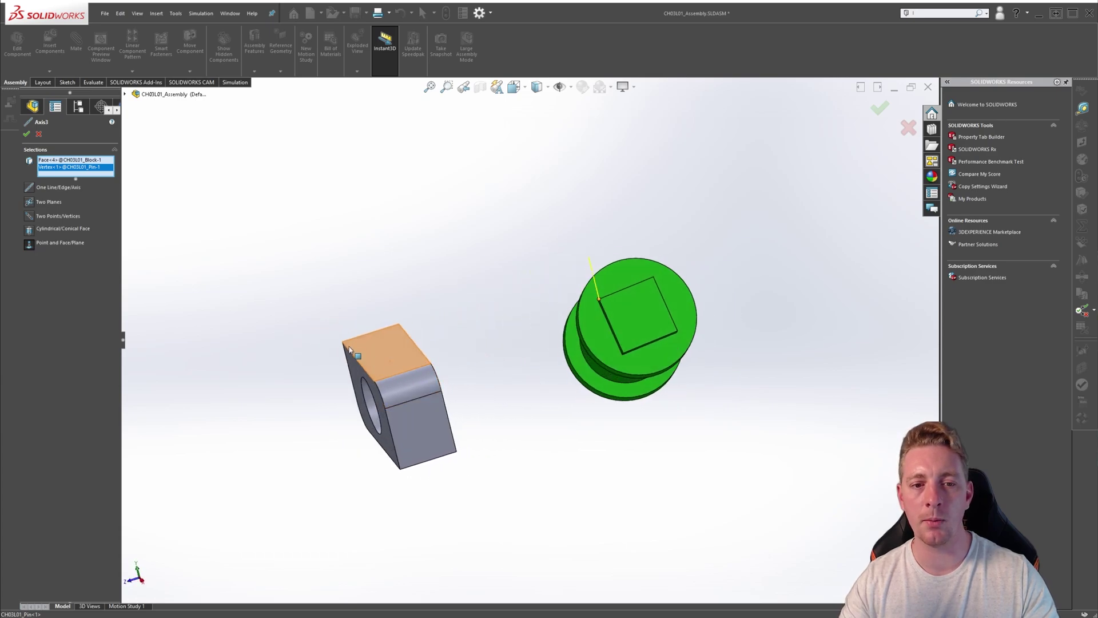
{"action": "left_click", "coordinate": [39, 136]}
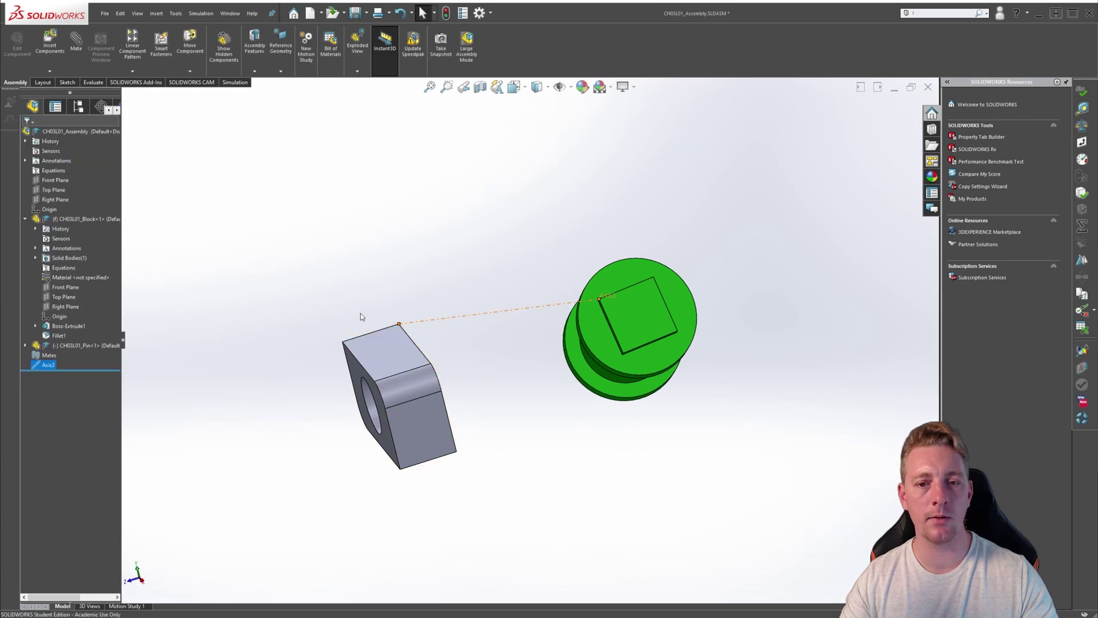
Step: Delete Axis3, return to the isometric view, and rotate the pin back upright
{"action": "right_click", "coordinate": [44, 367]}
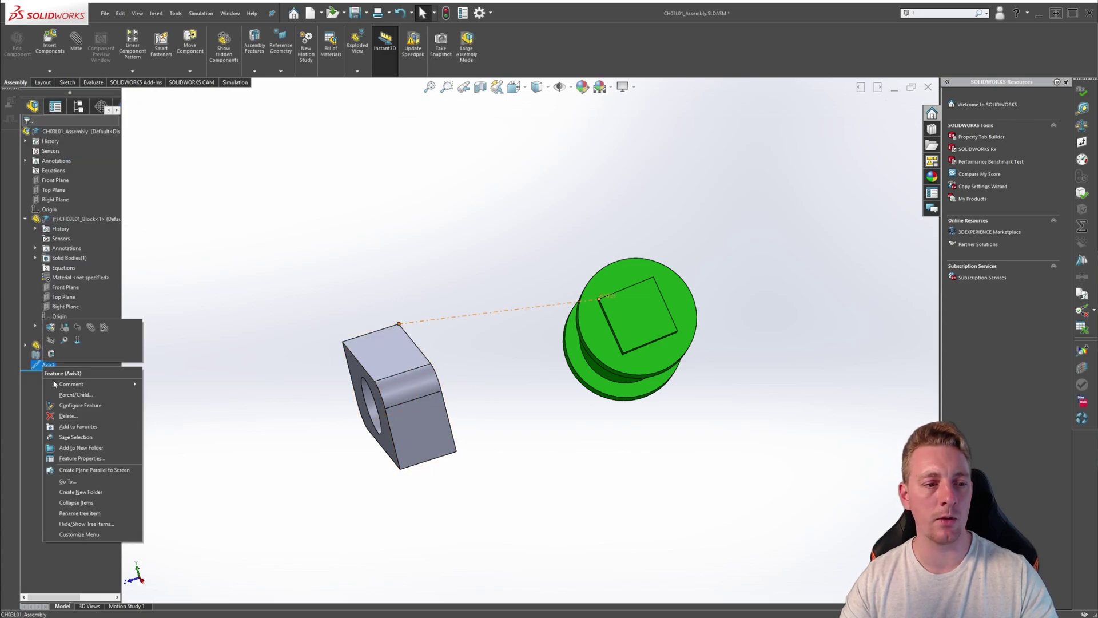
{"action": "left_click", "coordinate": [66, 416]}
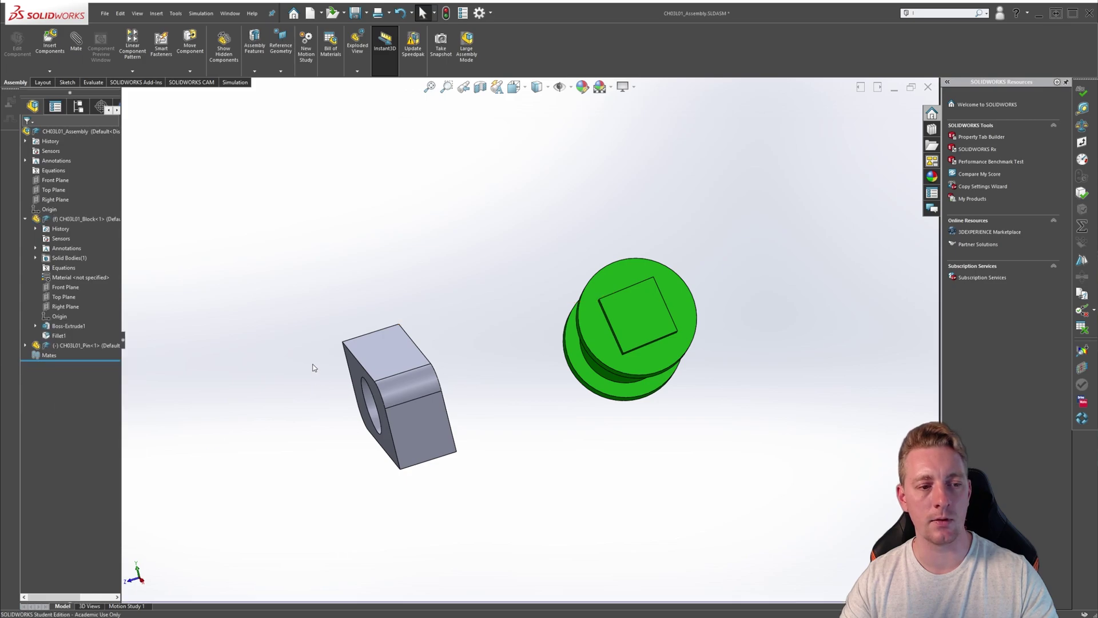
{"action": "key", "text": "ctrl+7"}
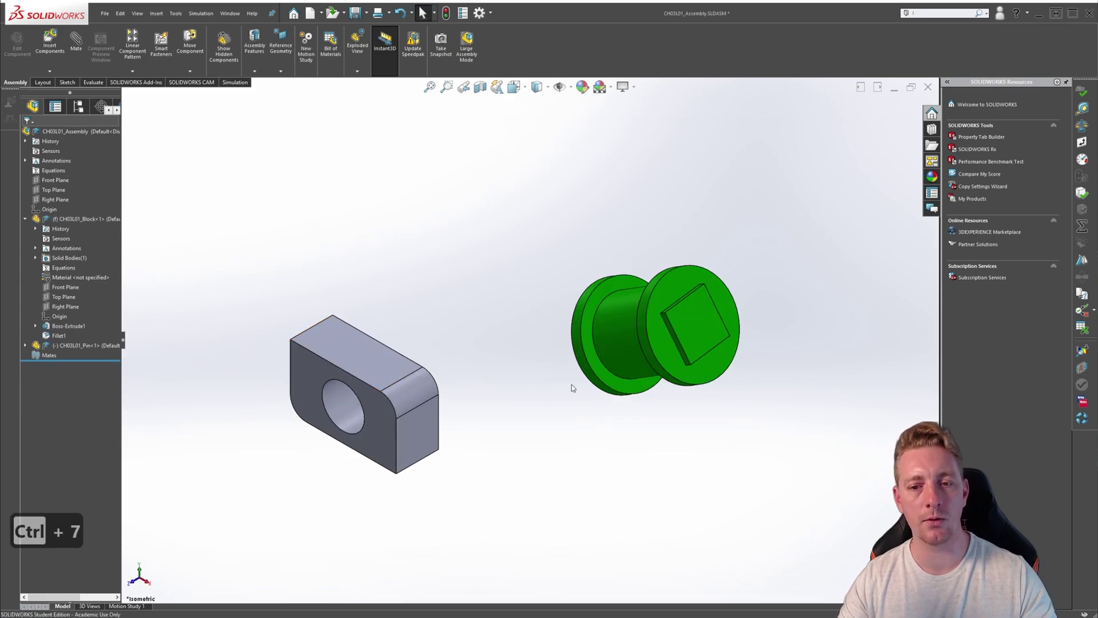
{"action": "right_click", "coordinate": [701, 308]}
{"action": "right_click_drag", "start_coordinate": [630, 343], "coordinate": [566, 240]}
{"action": "left_click", "coordinate": [592, 408]}
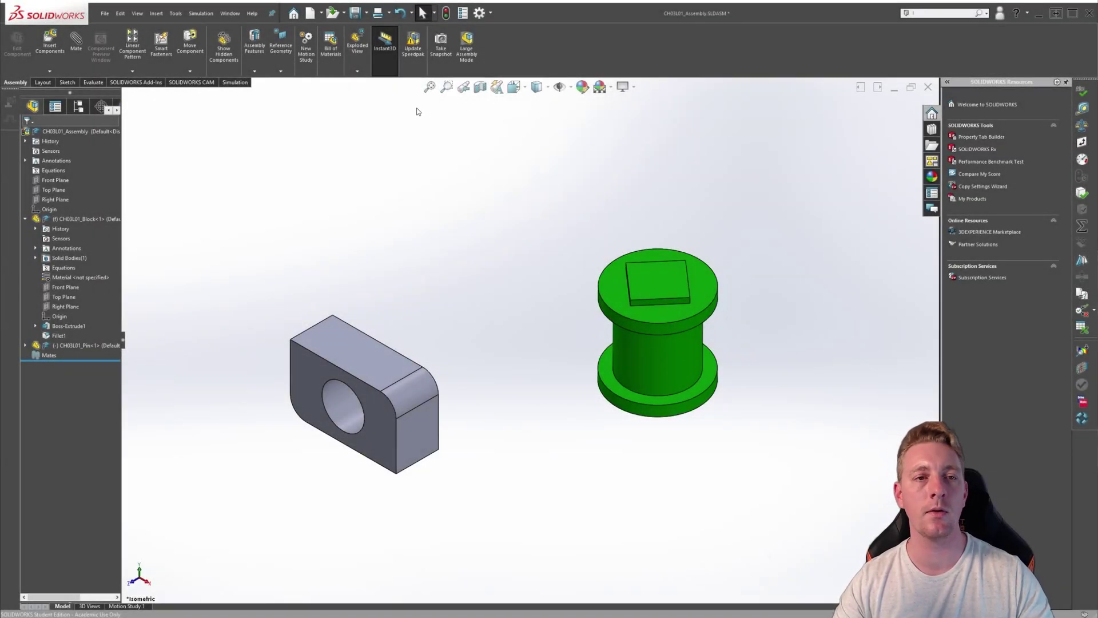
Step: Start a new Coordinate System from the Reference Geometry list
{"action": "left_click", "coordinate": [281, 73]}
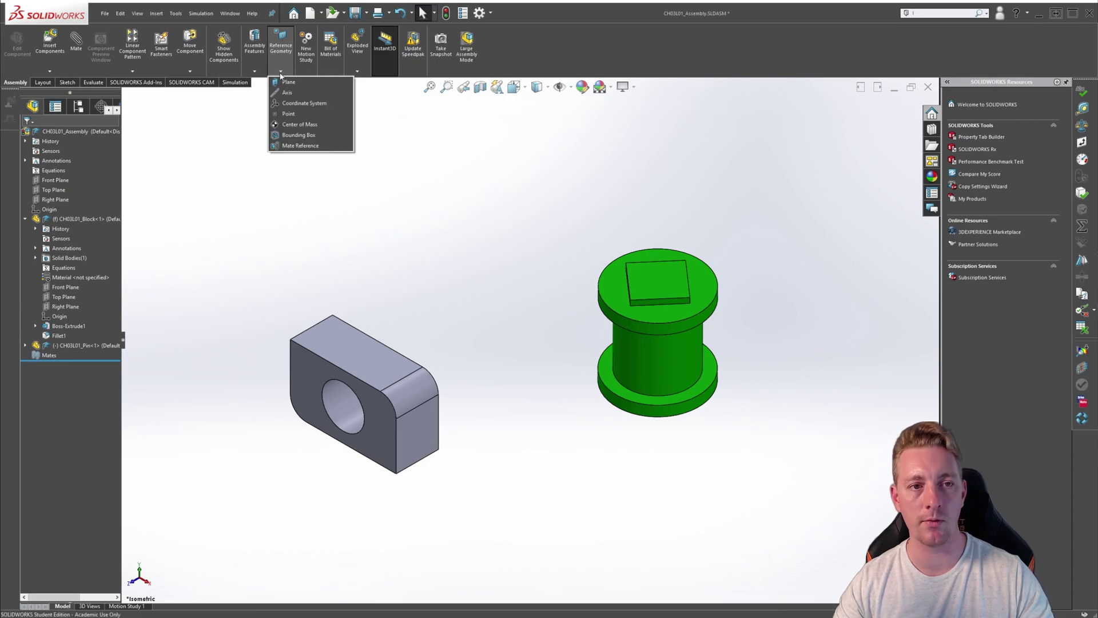
{"action": "left_click", "coordinate": [295, 104]}
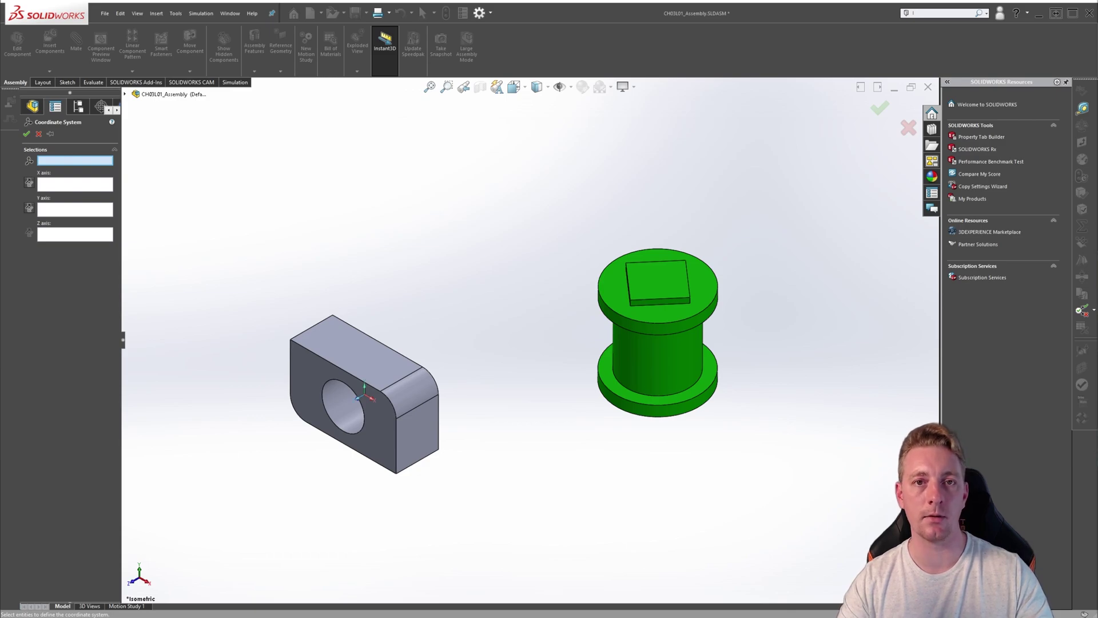
Step: Place Coordinate System1 at the block's top-left corner with X and Y along its top edges, flipping directions
{"action": "left_click", "coordinate": [290, 339]}
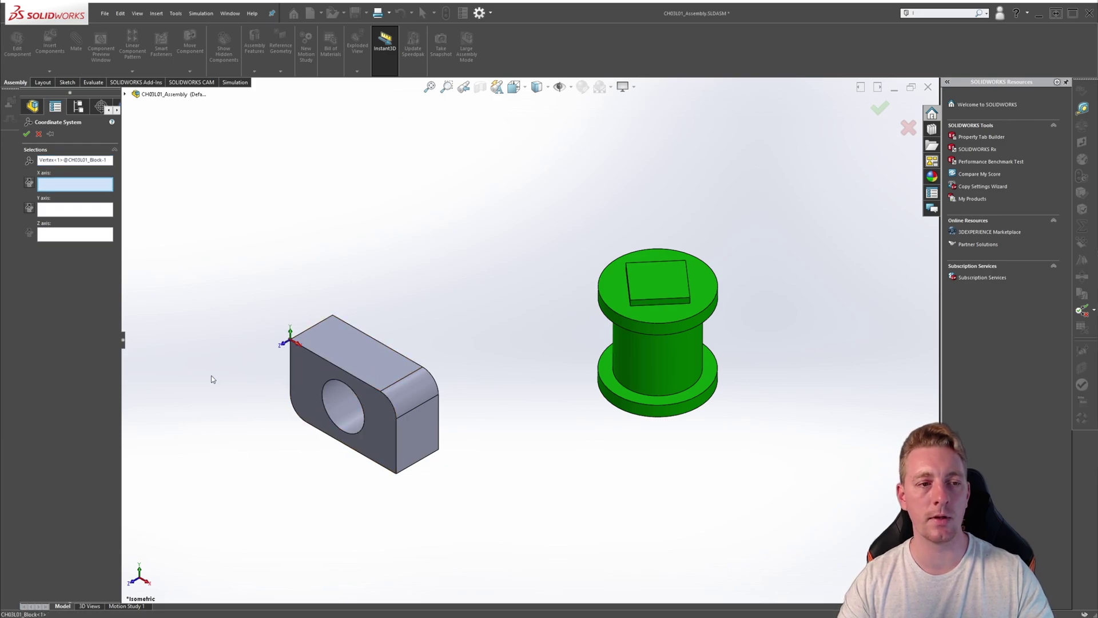
{"action": "left_click", "coordinate": [306, 331]}
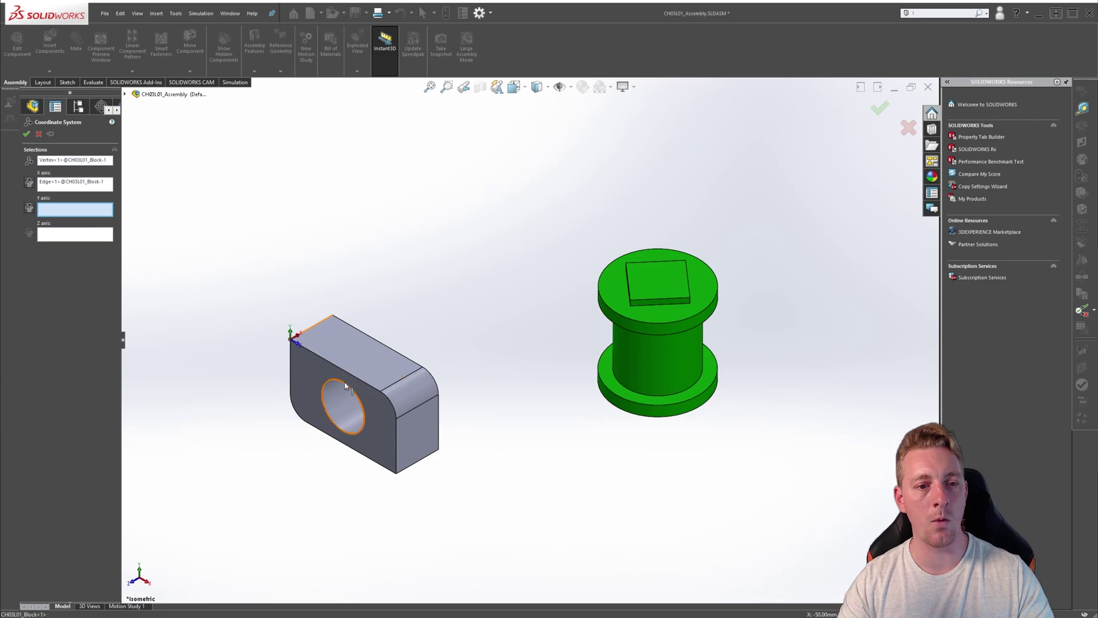
{"action": "left_click", "coordinate": [332, 366]}
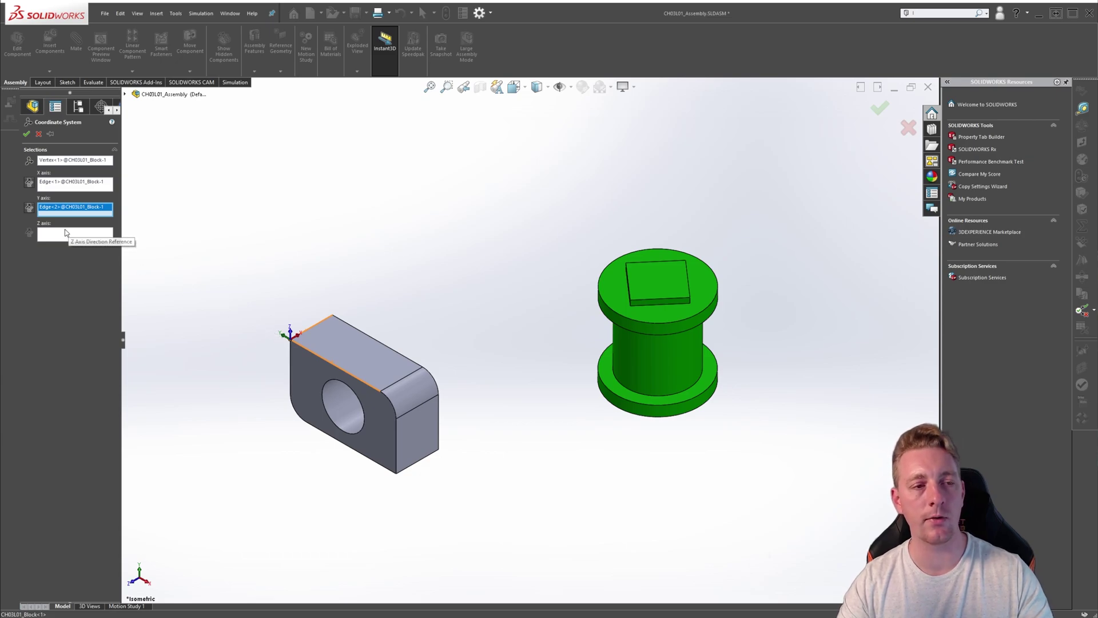
{"action": "left_click", "coordinate": [31, 210]}
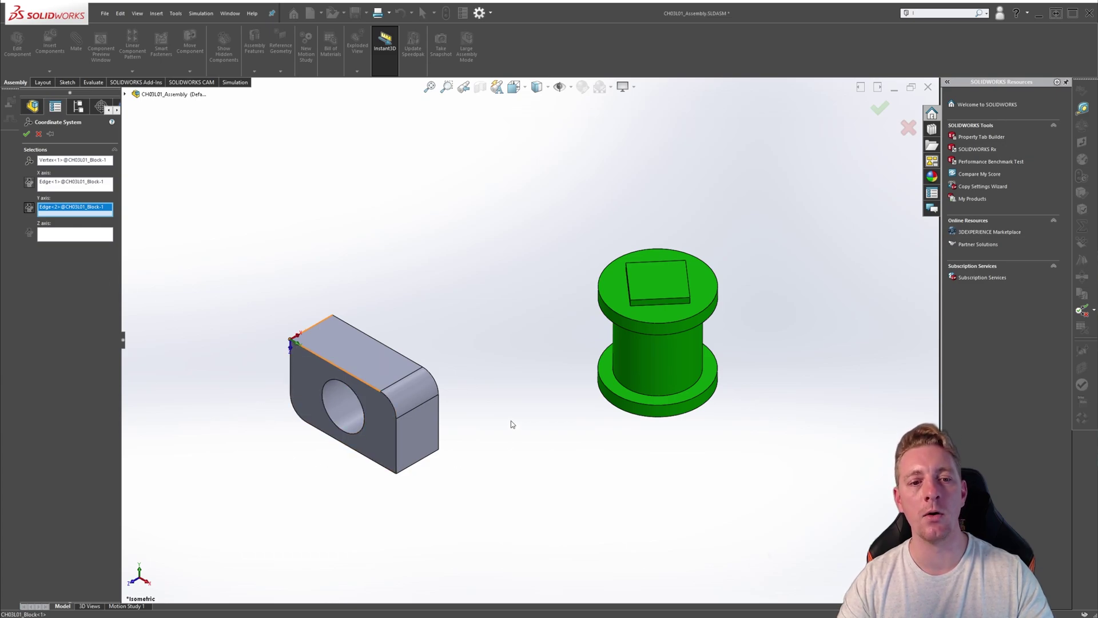
{"action": "left_click", "coordinate": [29, 187]}
{"action": "left_click", "coordinate": [30, 186]}
{"action": "left_click", "coordinate": [30, 186]}
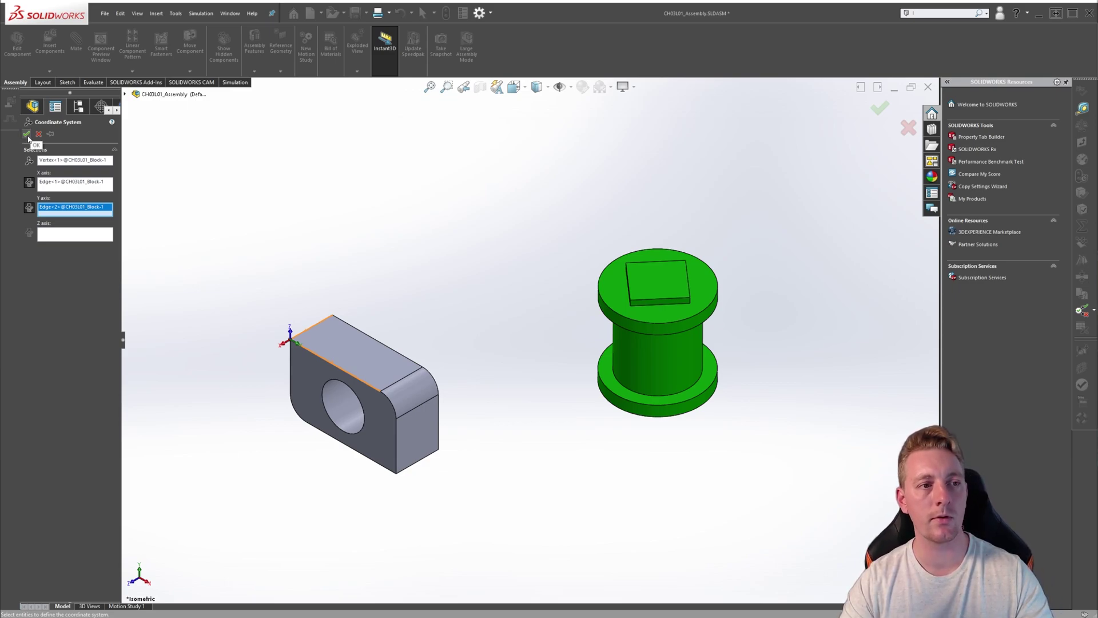
{"action": "left_click", "coordinate": [27, 135]}
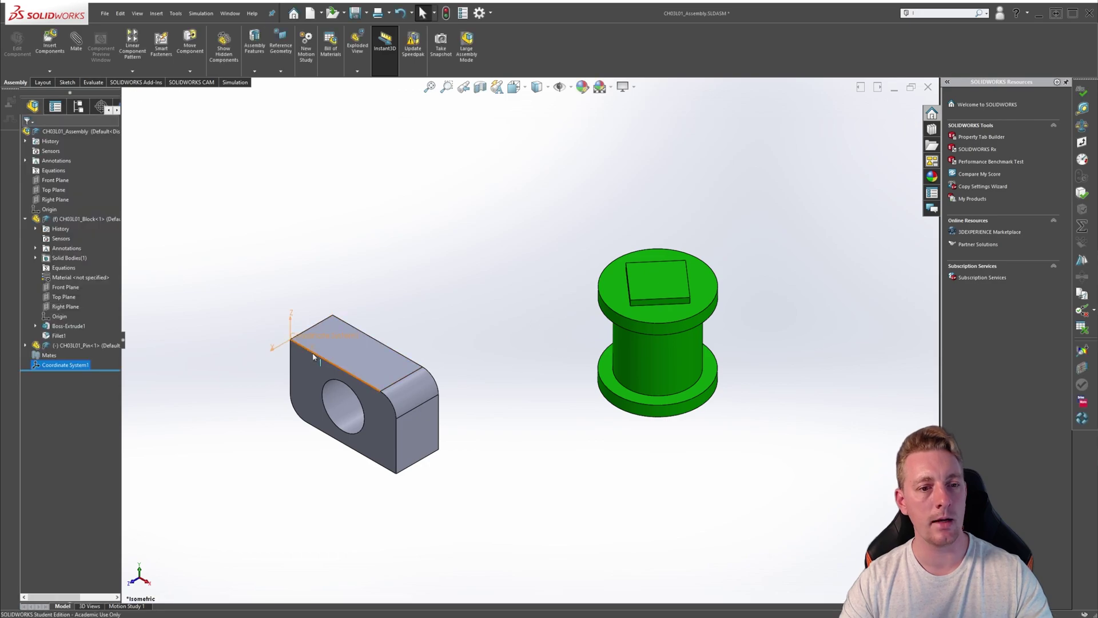